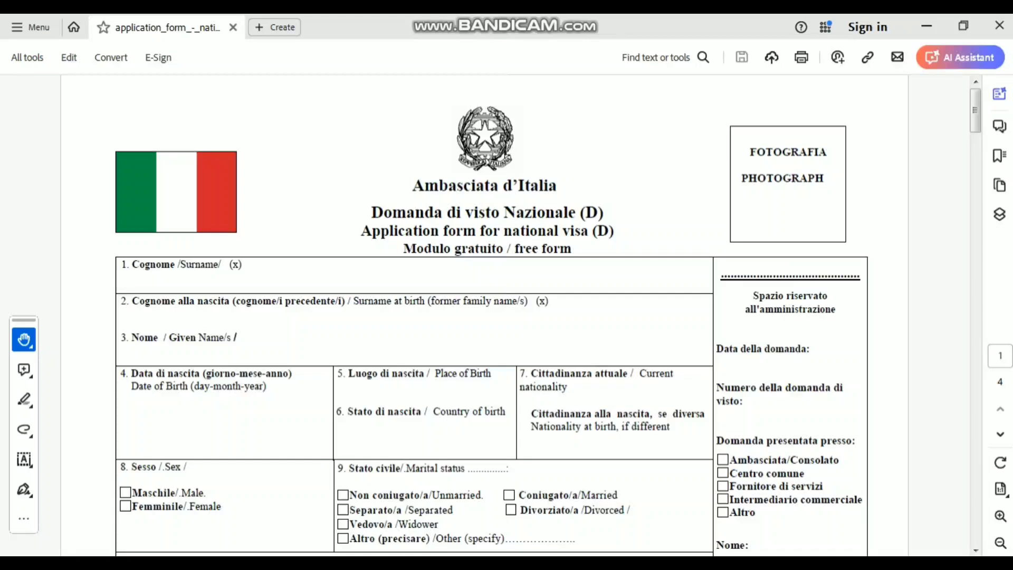
- Switch on Fill & Sign's Type text mode for the visa form
left_click(24, 339)
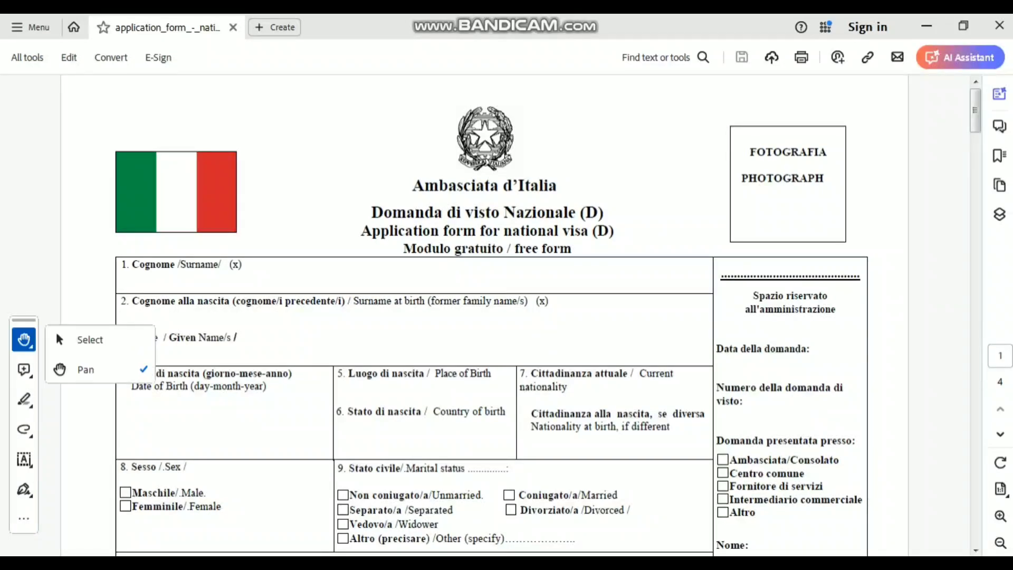
left_click(24, 339)
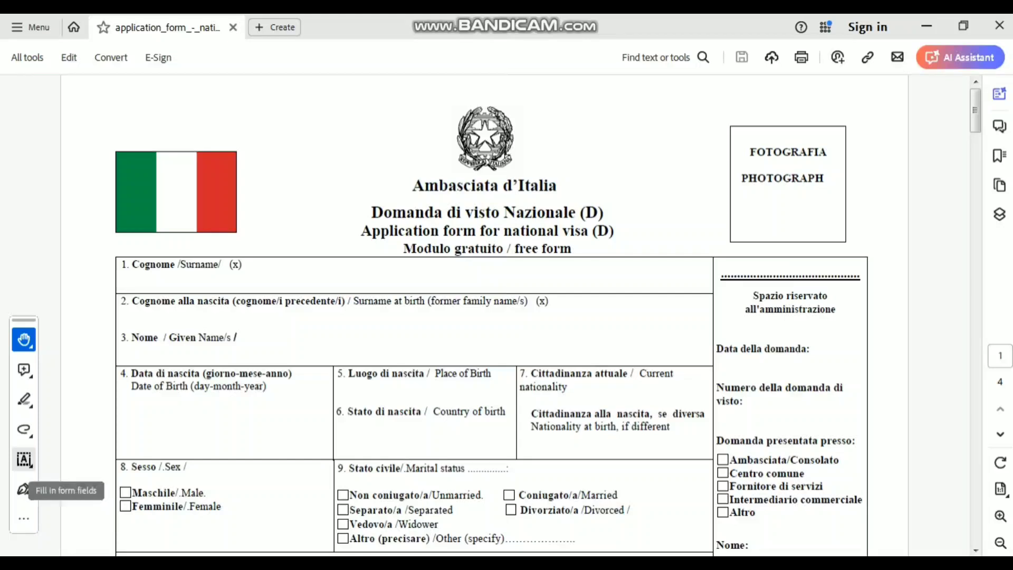
left_click(23, 490)
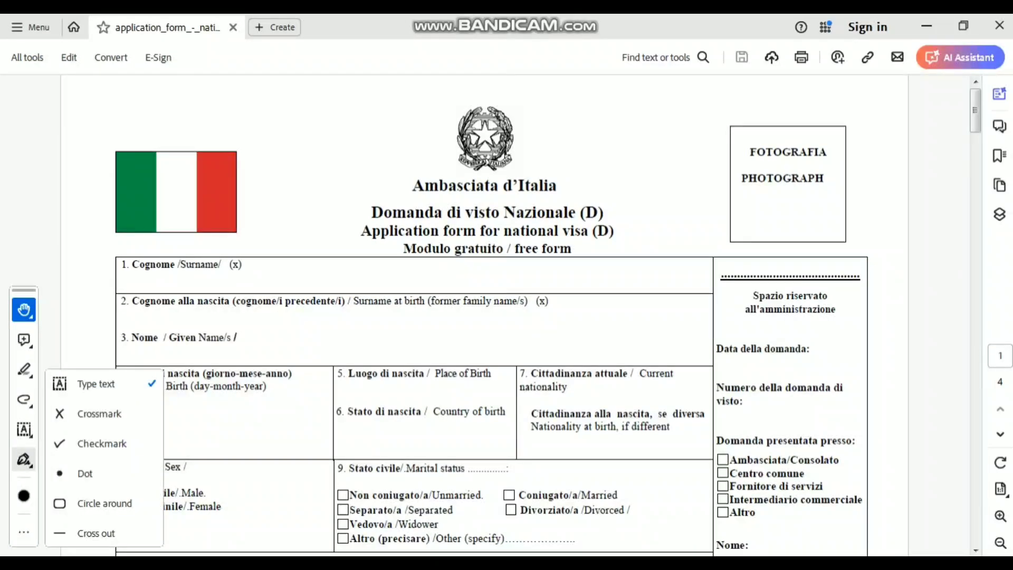
left_click(95, 383)
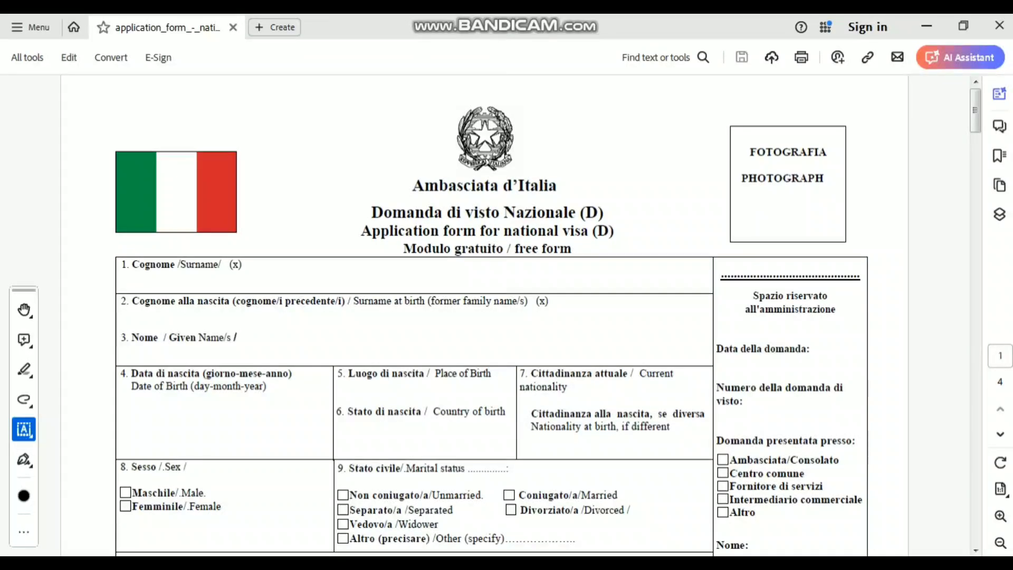
- Type the applicant's surname in field 1, centre it in the row and make it slightly smaller
left_click(120, 281)
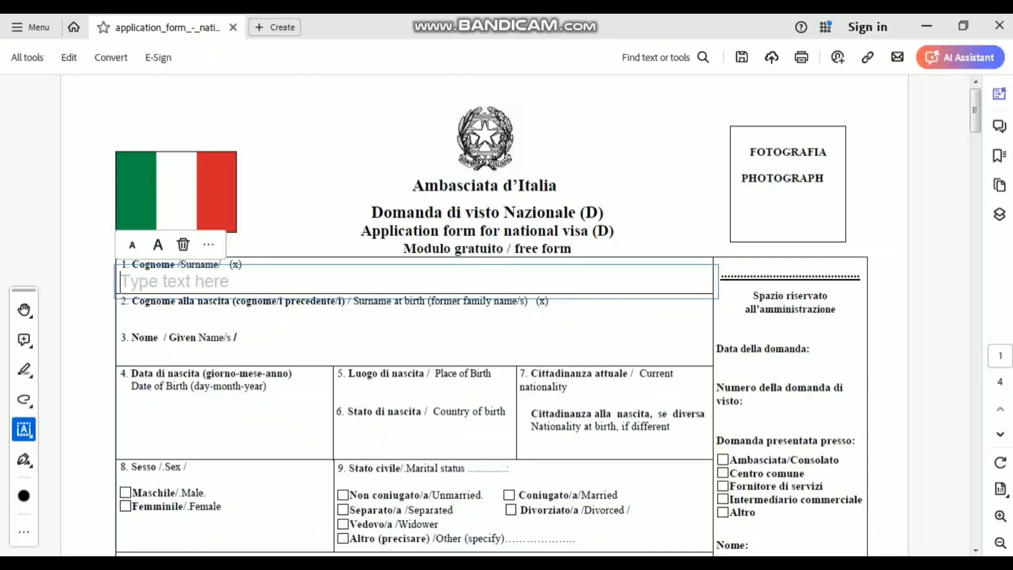
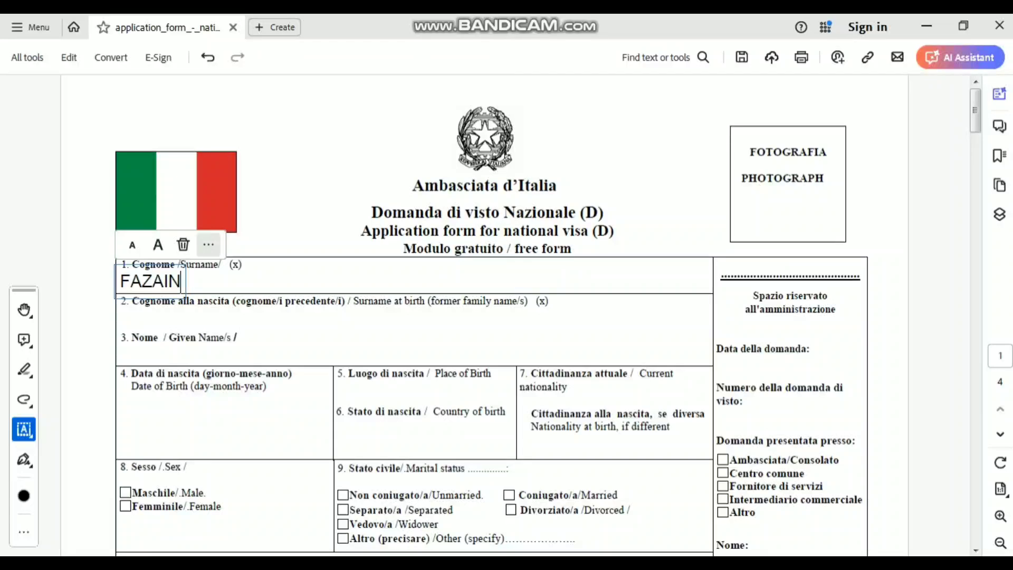
left_click(232, 317)
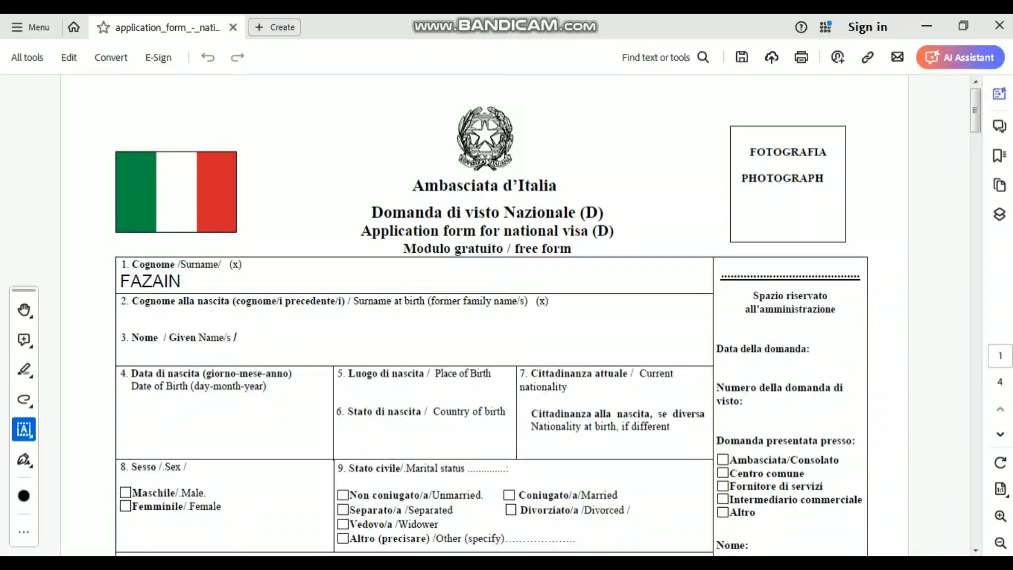
left_click_drag(181, 282, 153, 282)
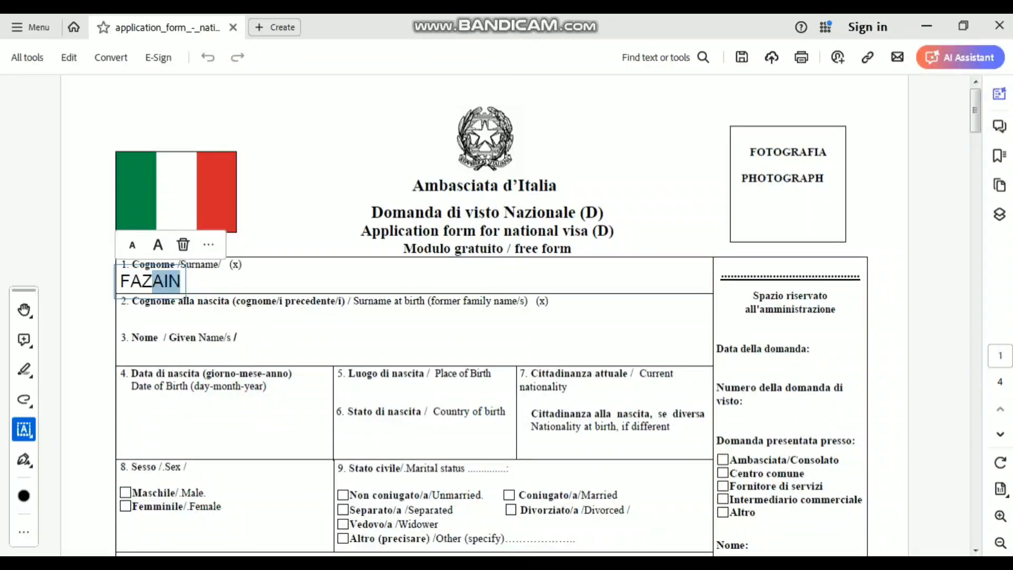
left_click(166, 282)
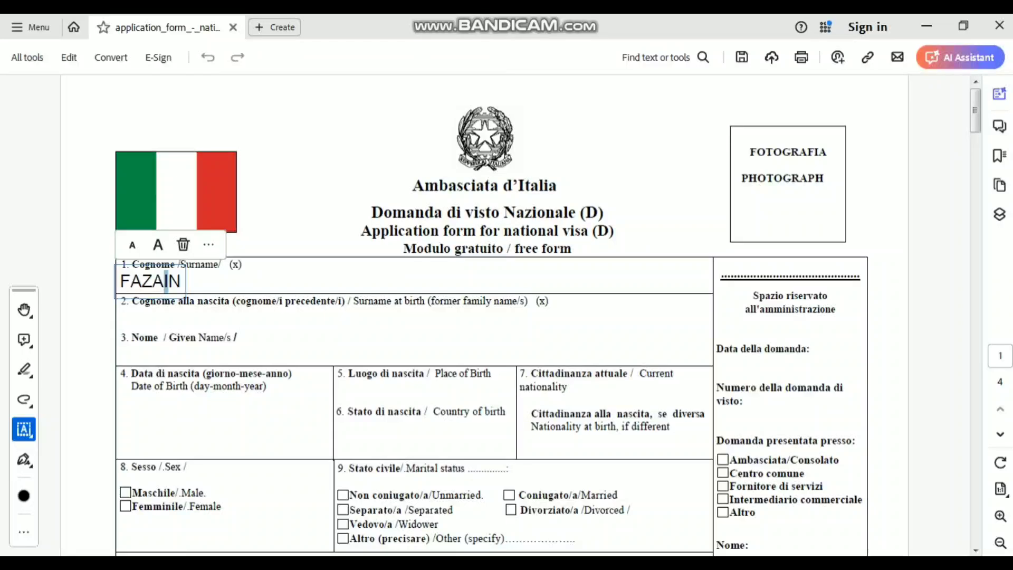
left_click_drag(166, 291, 317, 287)
left_click(322, 274)
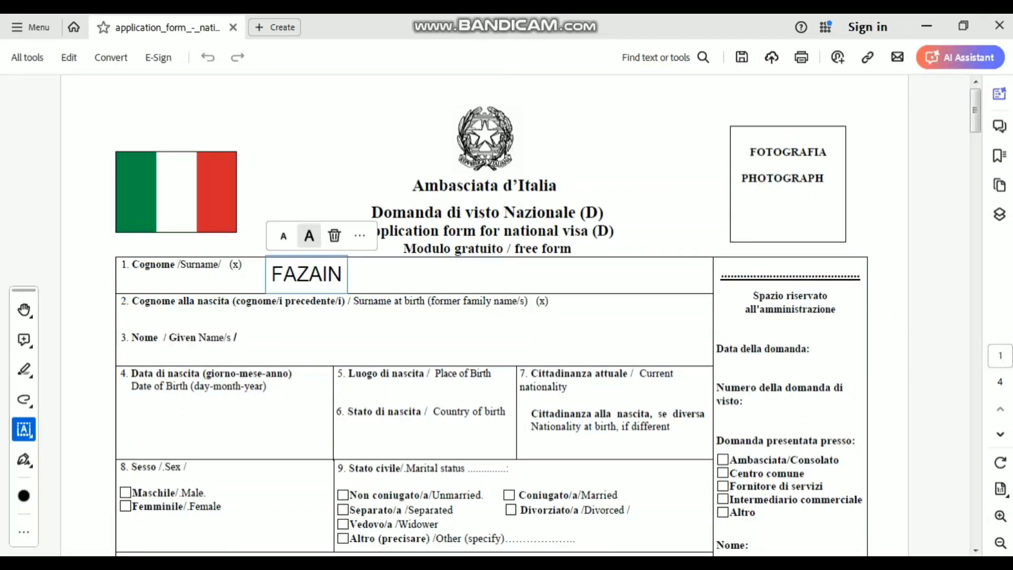
left_click(284, 236)
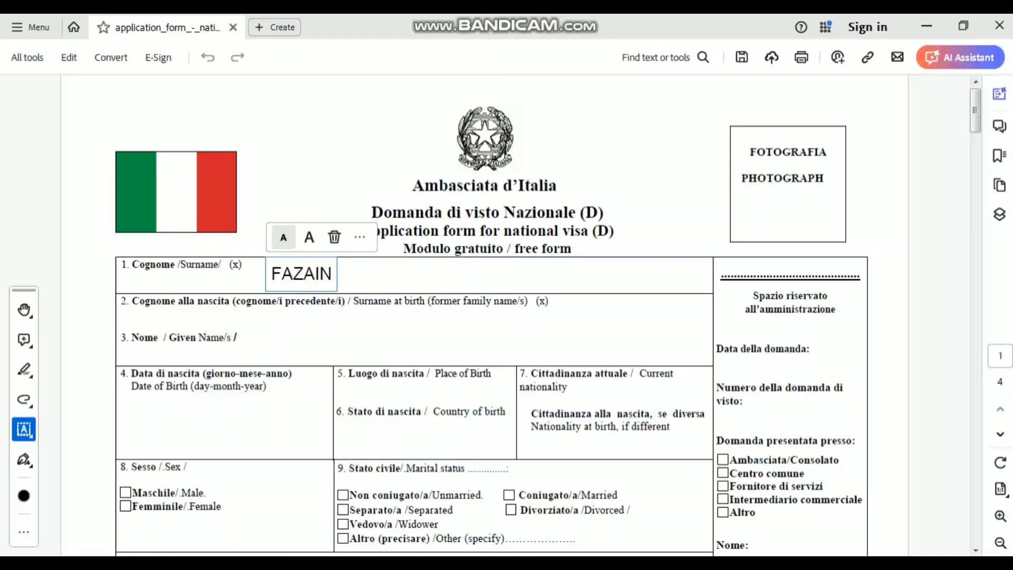
left_click(390, 315)
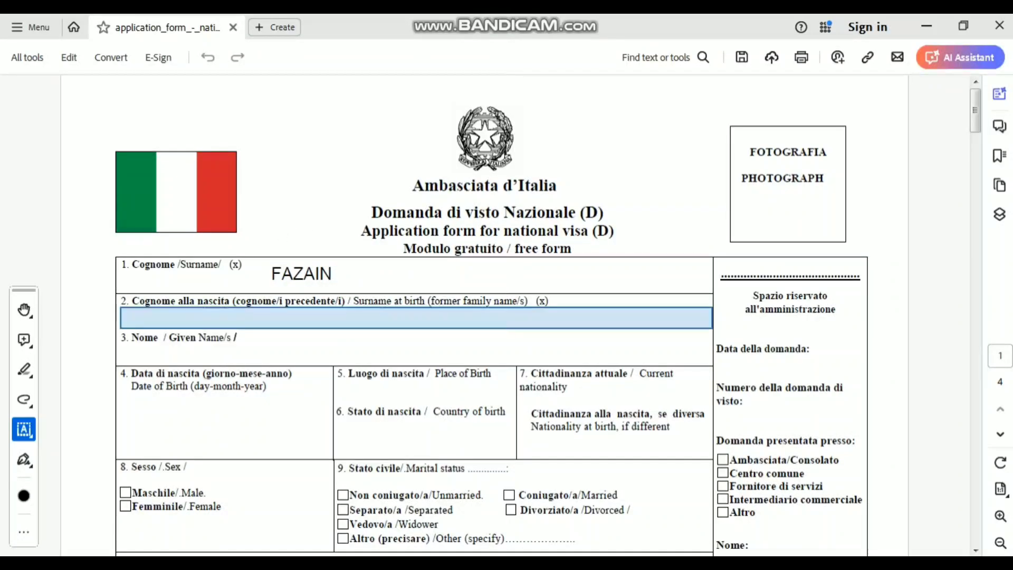
- Enter the surname at birth in field 2 and move it toward the middle
left_click(390, 317)
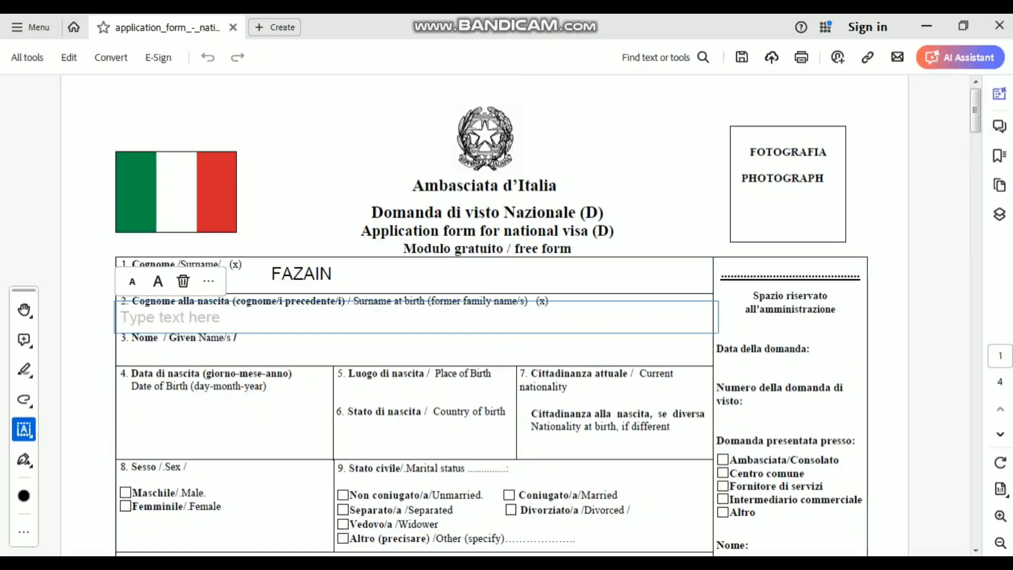
type("FAZ")
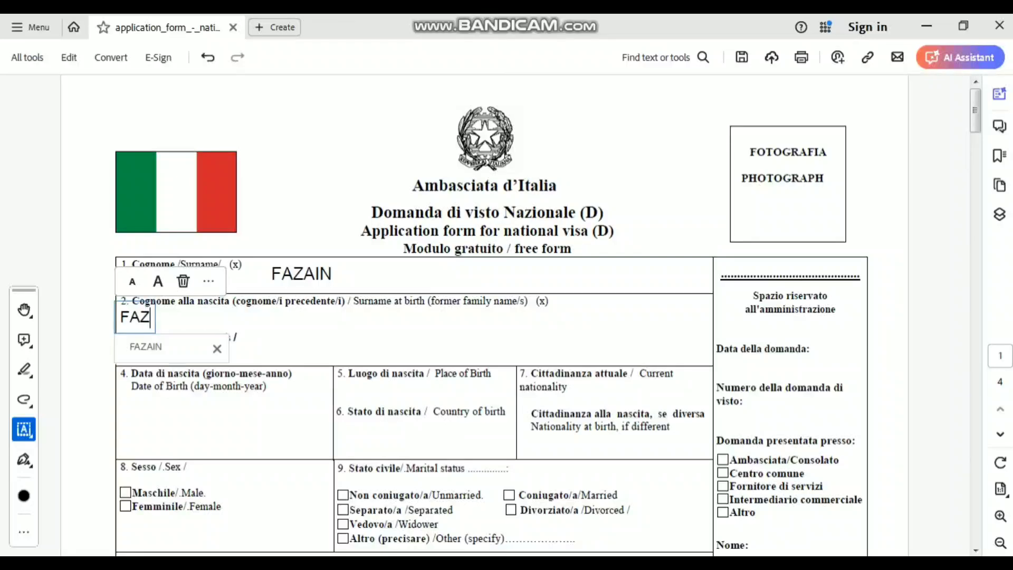
type("AIN")
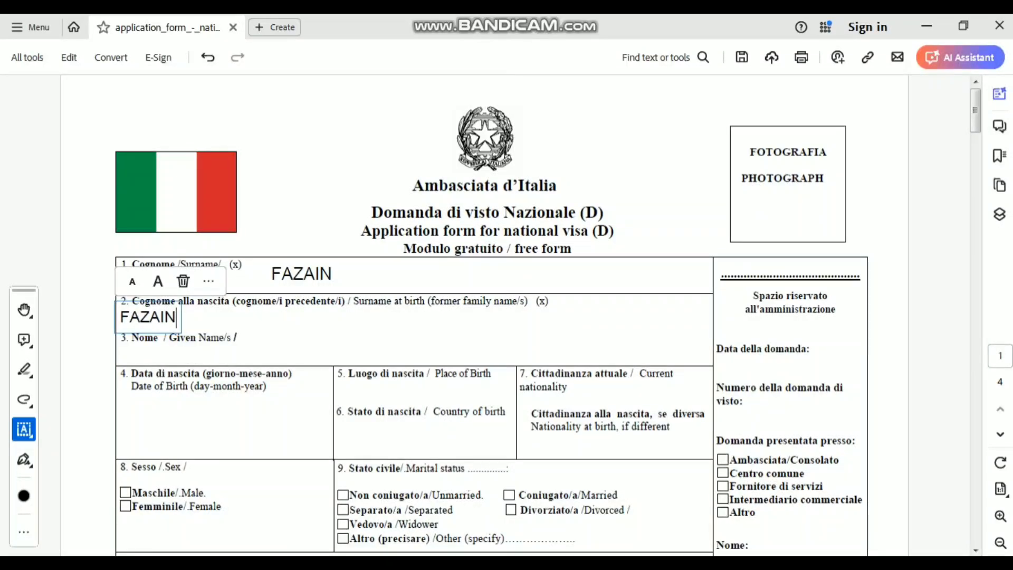
left_click_drag(150, 317, 359, 317)
key("Escape")
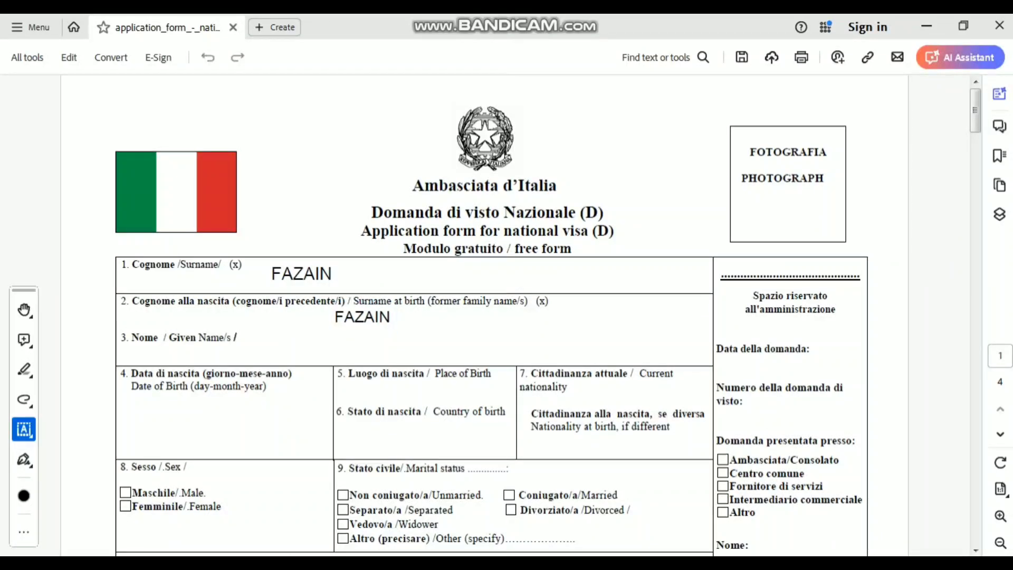
- Type the applicant's given name in field 3 with enlarged text
left_click(308, 341)
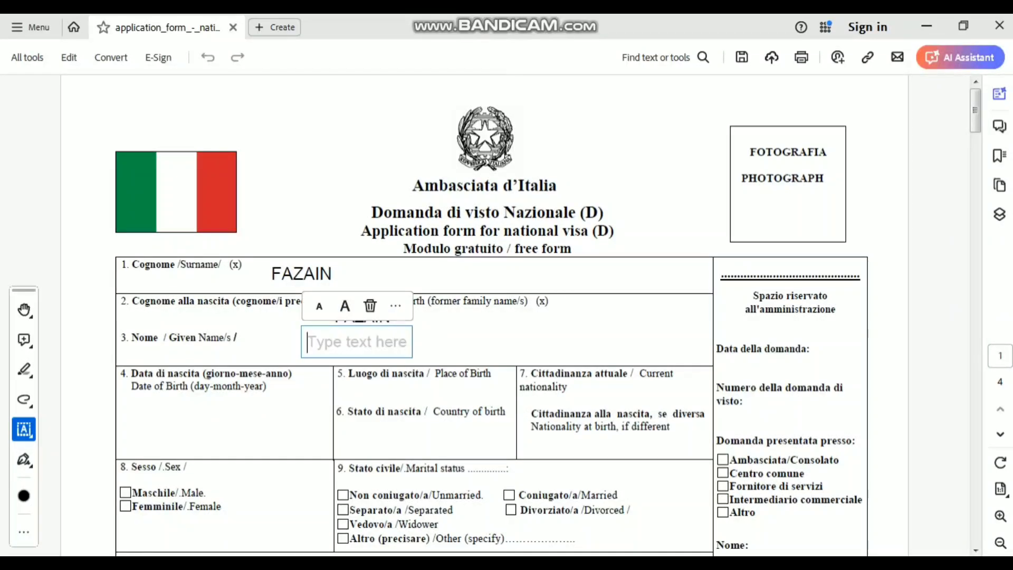
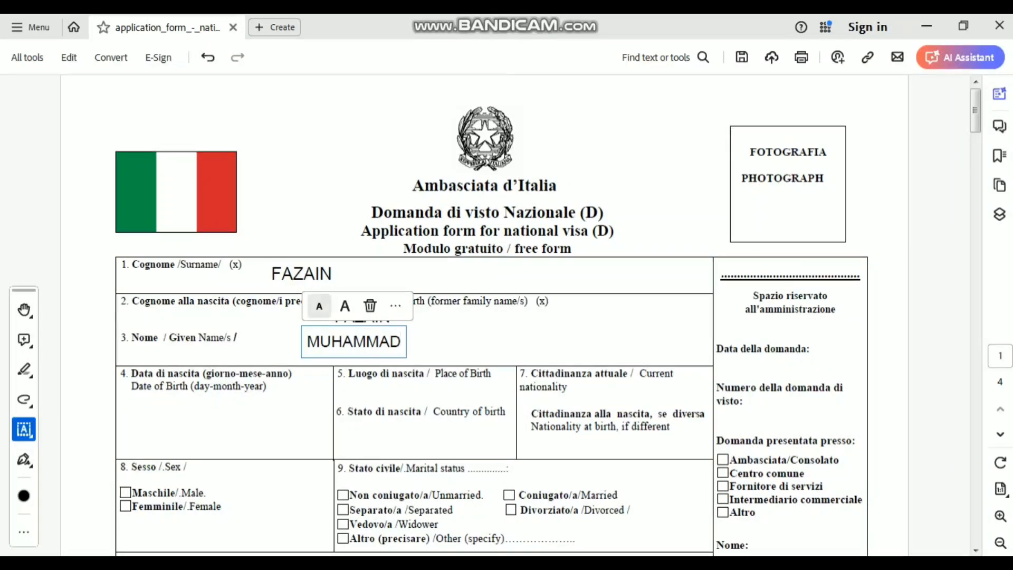
left_click(345, 305)
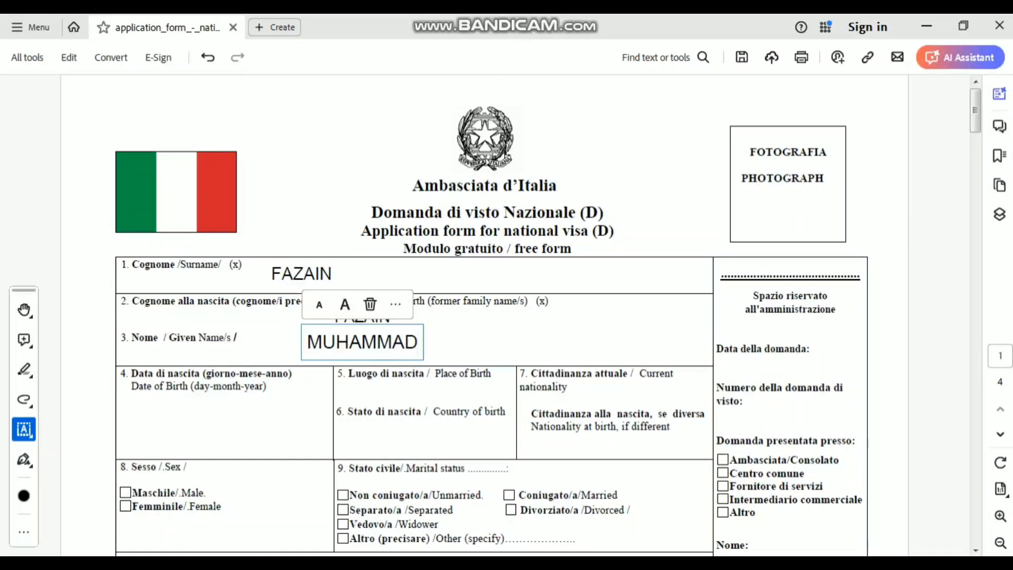
key("Escape")
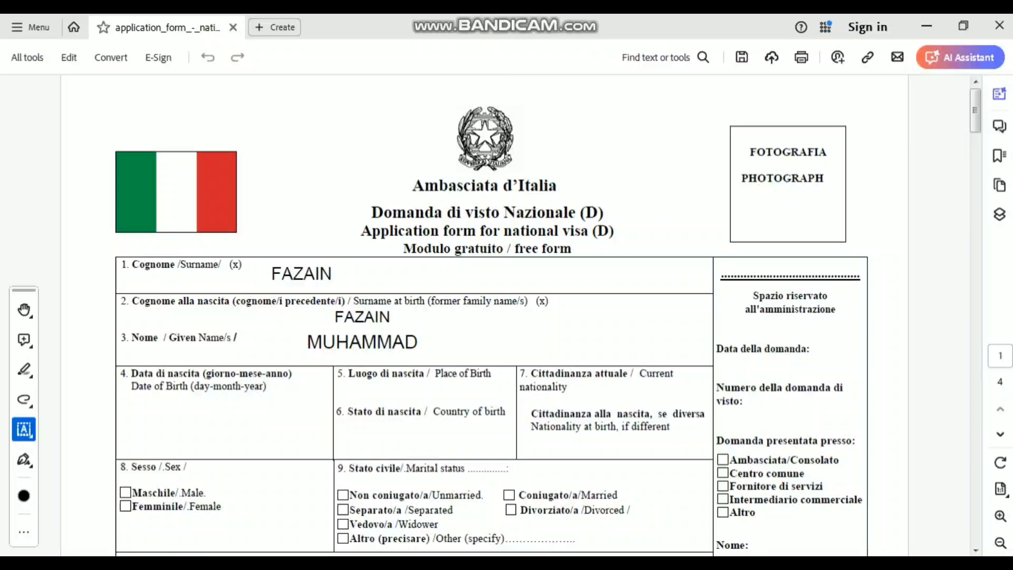
left_click(227, 402)
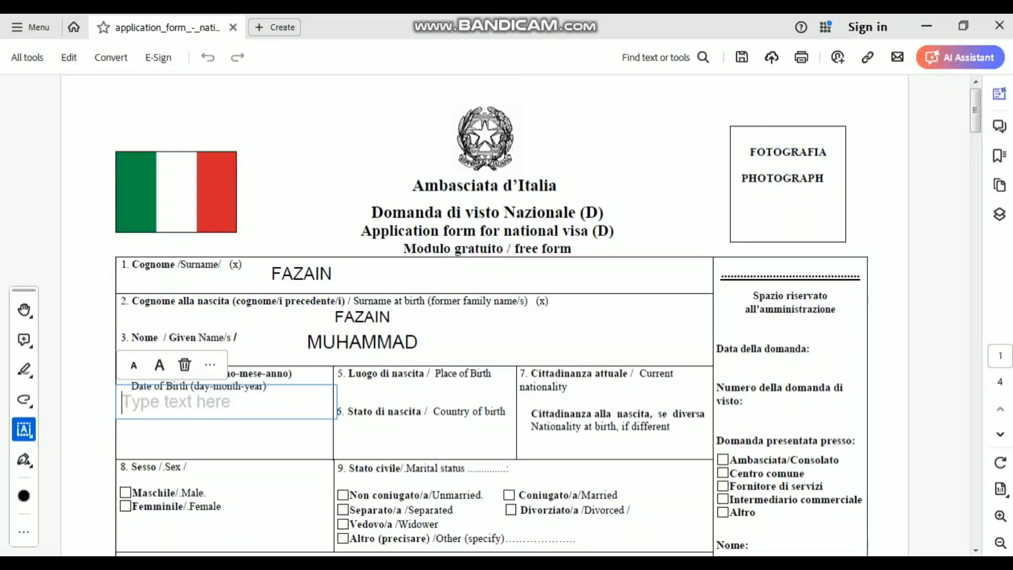
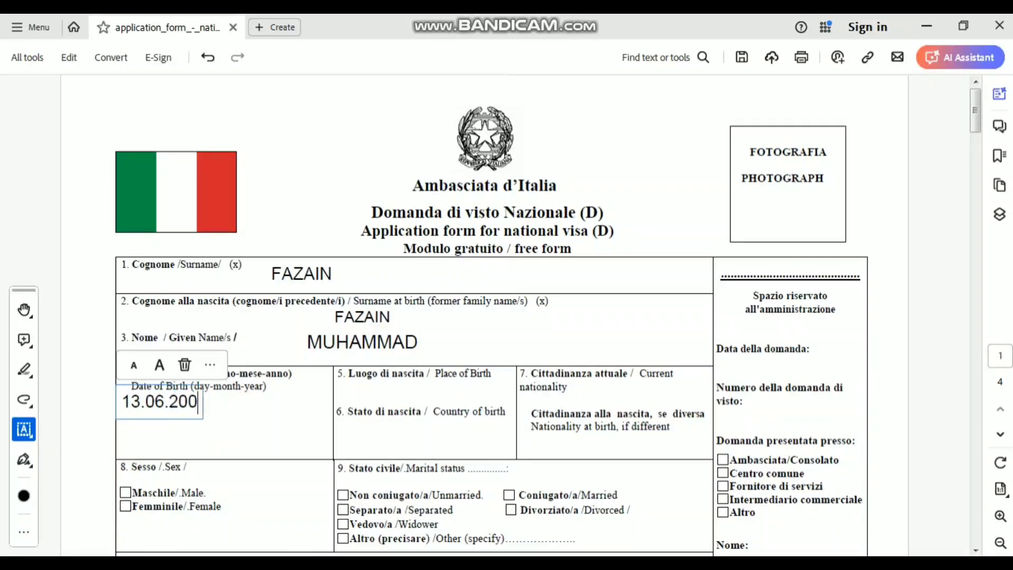
key("Escape")
left_click(165, 402)
left_click_drag(165, 402, 175, 421)
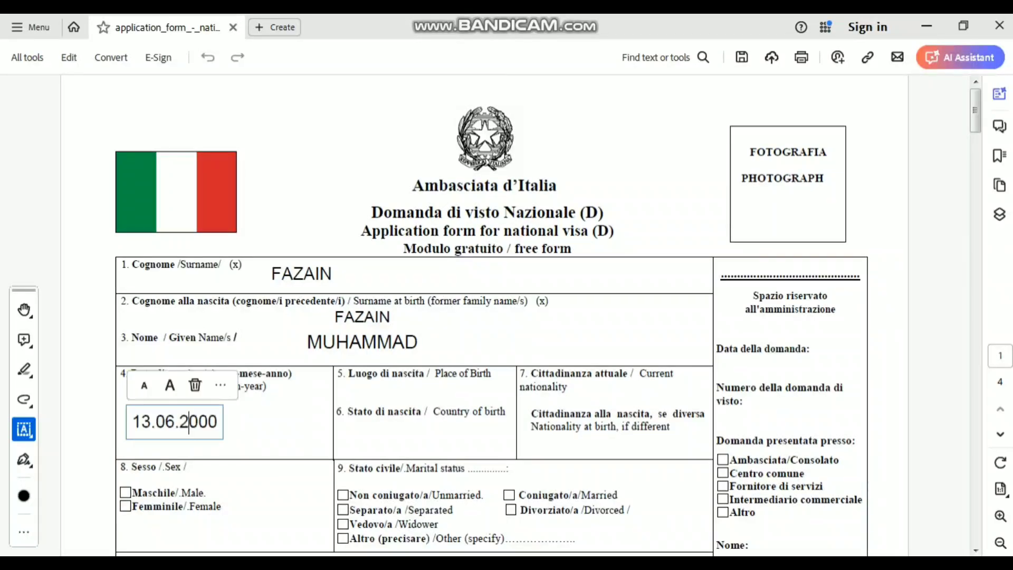
key("Escape")
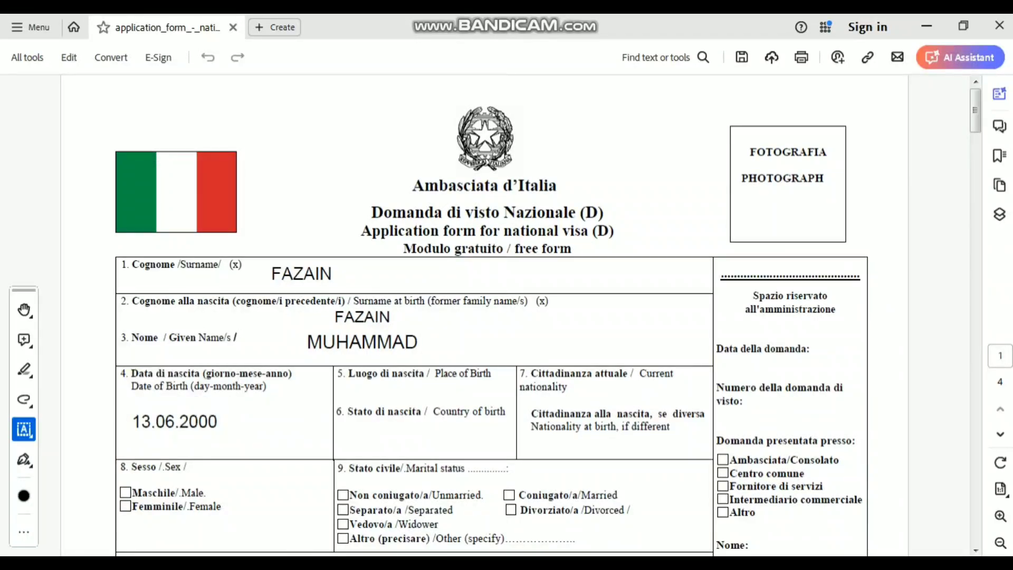
left_click(401, 394)
- Complete place of birth as LAHORE and country of birth as PAKISTAN
type("Laho")
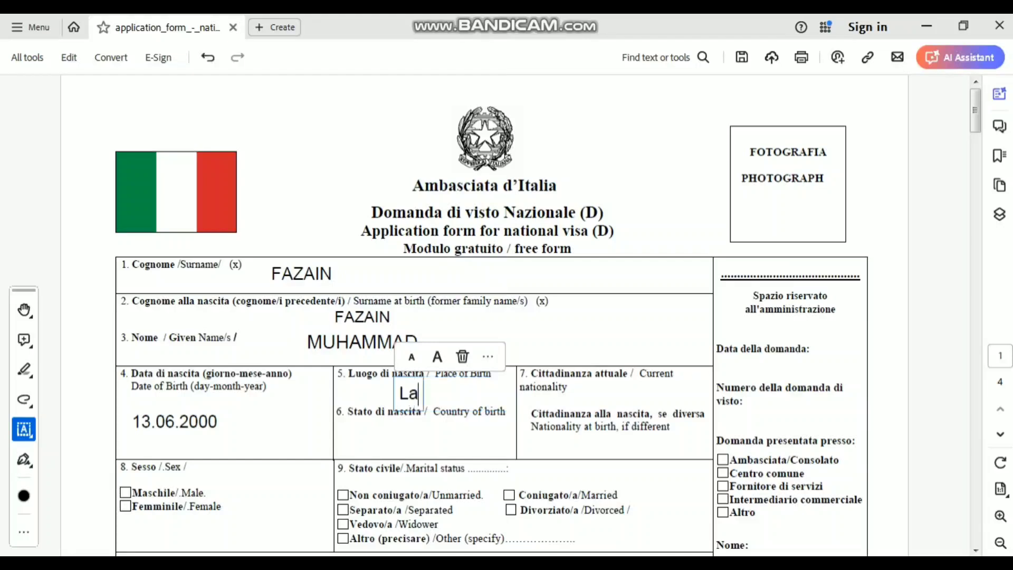
key("BackSpace")
key("BackSpace")
key("BackSpace")
type("AHORE")
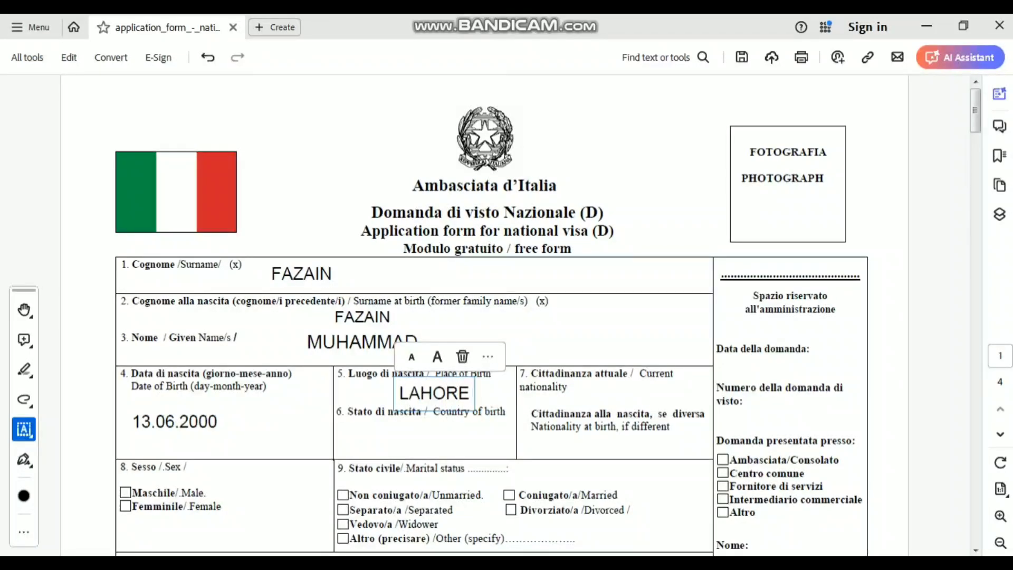
left_click(422, 446)
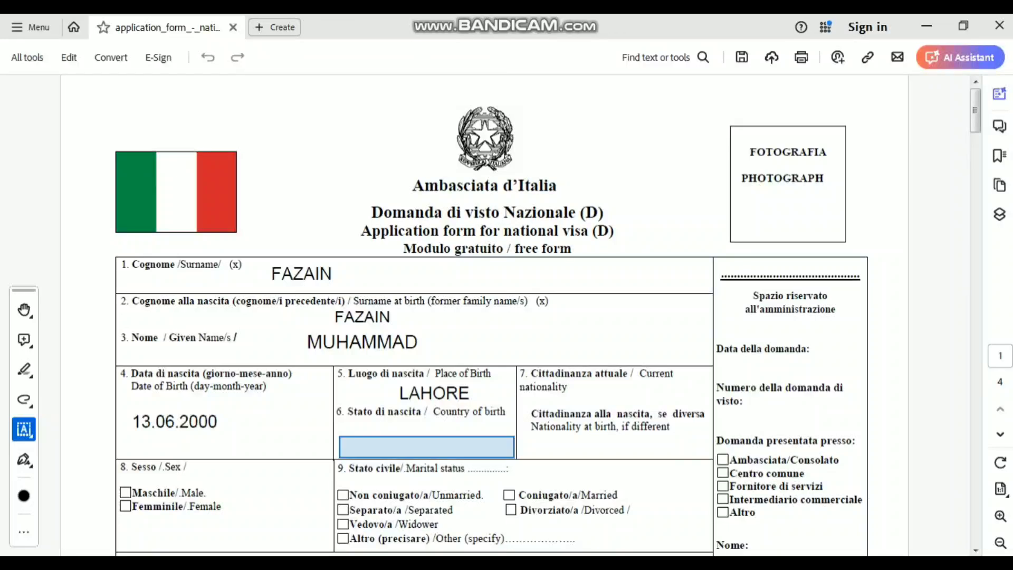
left_click(427, 446)
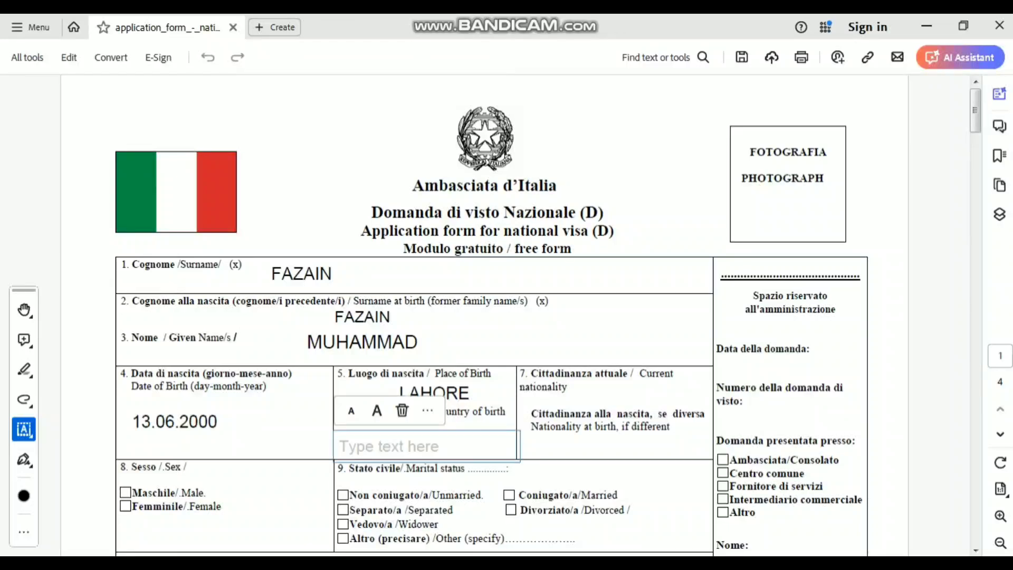
type("PAK")
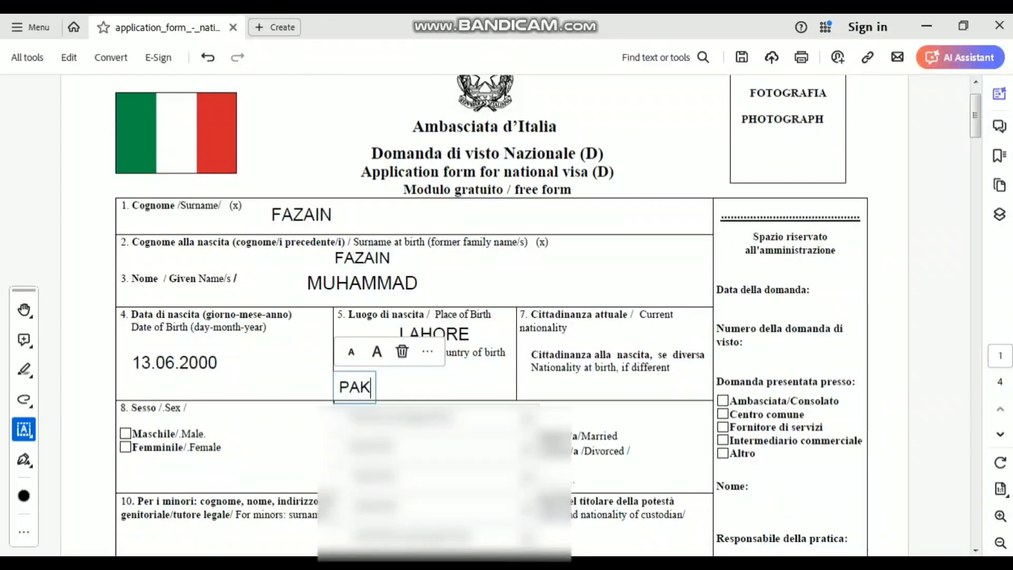
type("ISTAN")
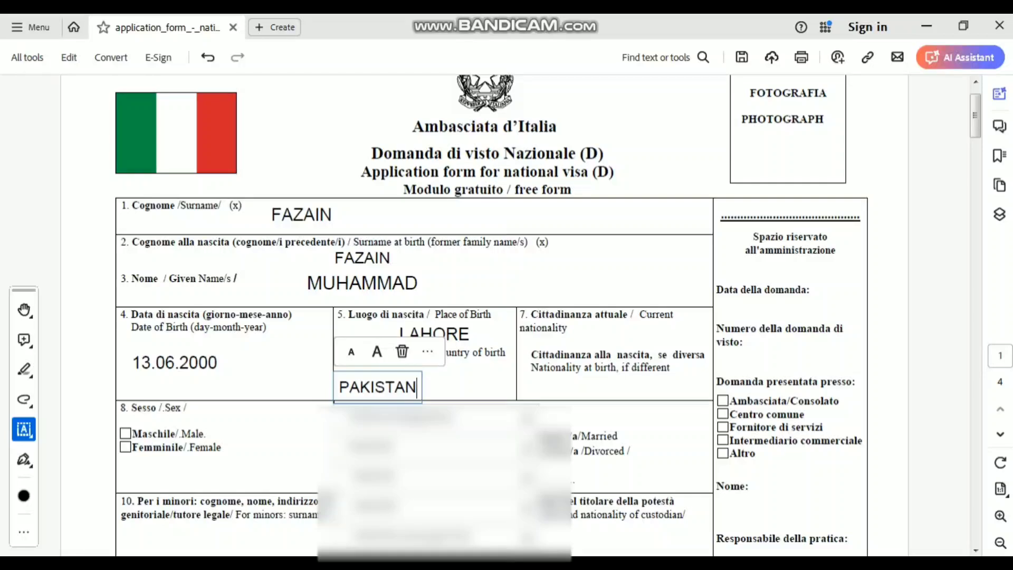
key("Escape")
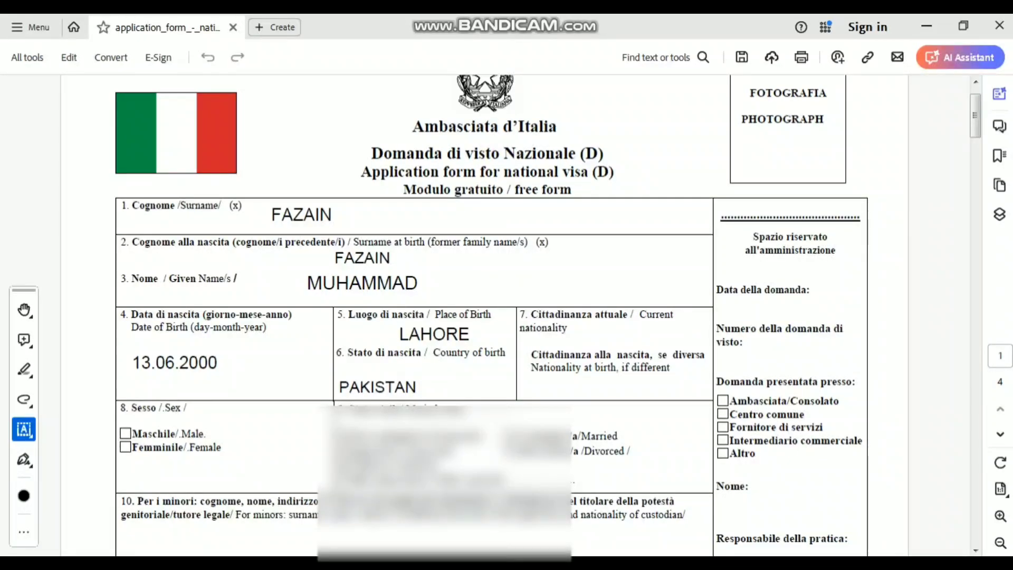
- Enter PAKISTANI as current nationality and N/A as nationality at birth
left_click(610, 334)
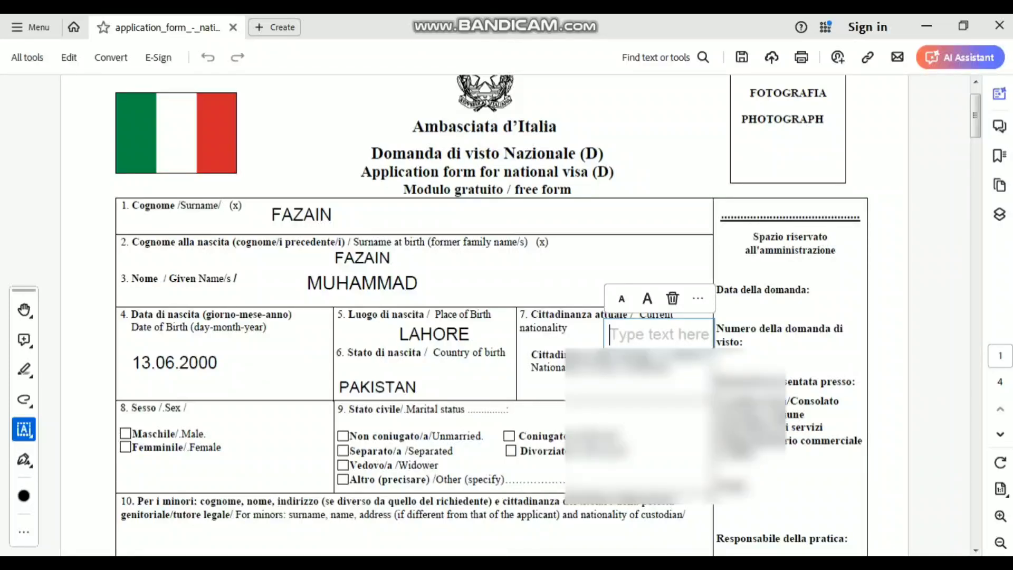
type("PA")
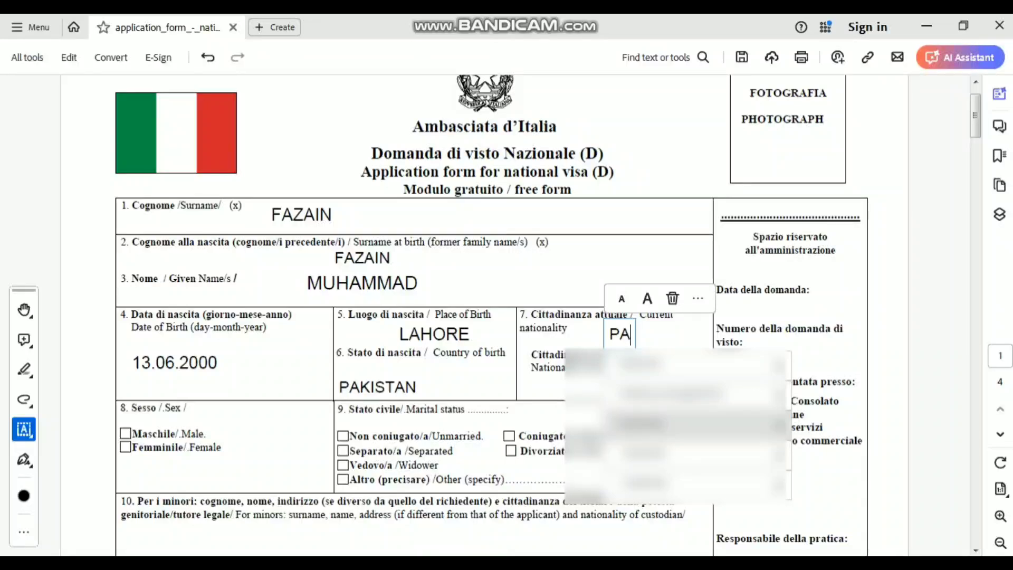
type("KISTANI")
key("Escape")
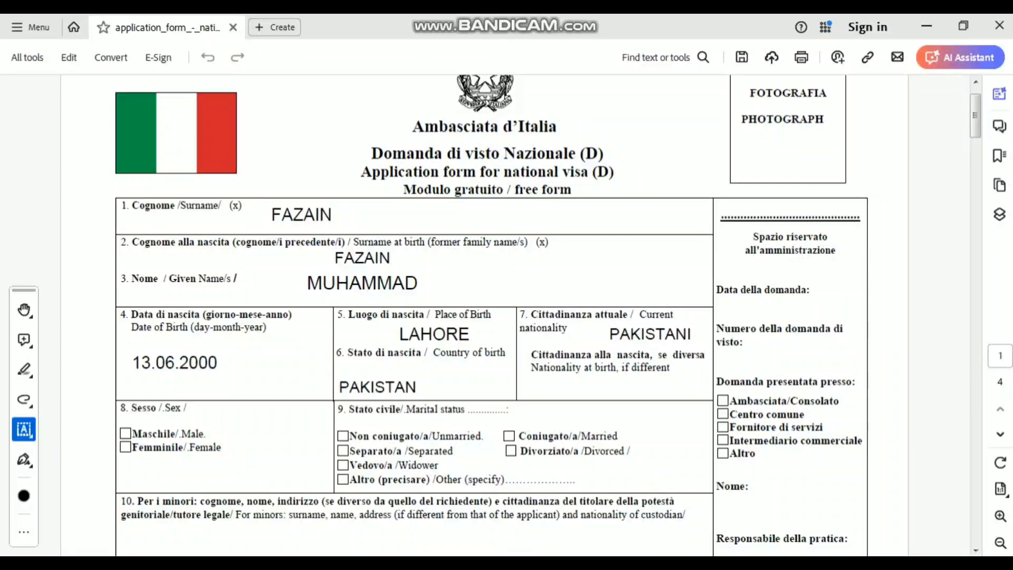
left_click(573, 389)
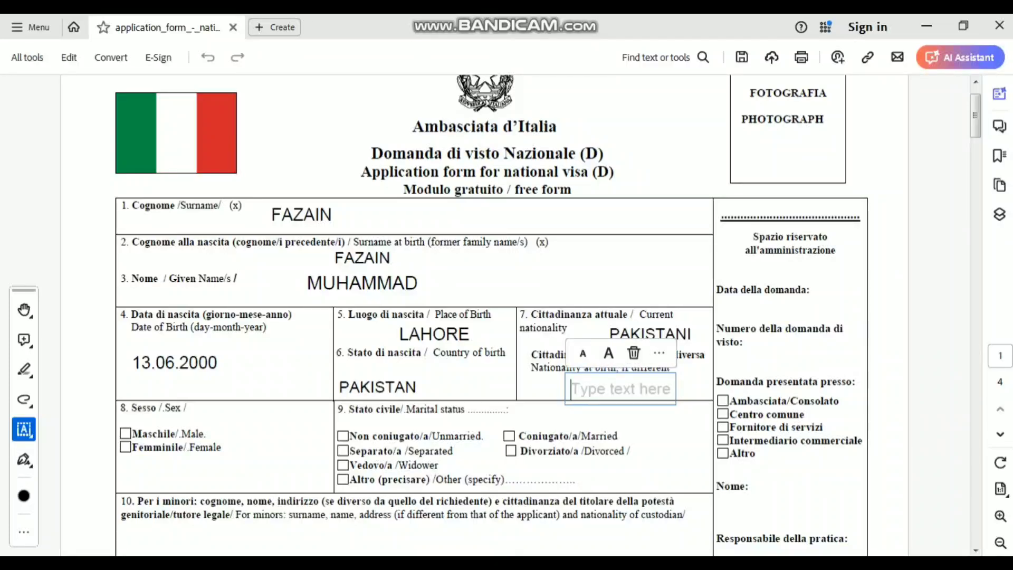
type("N")
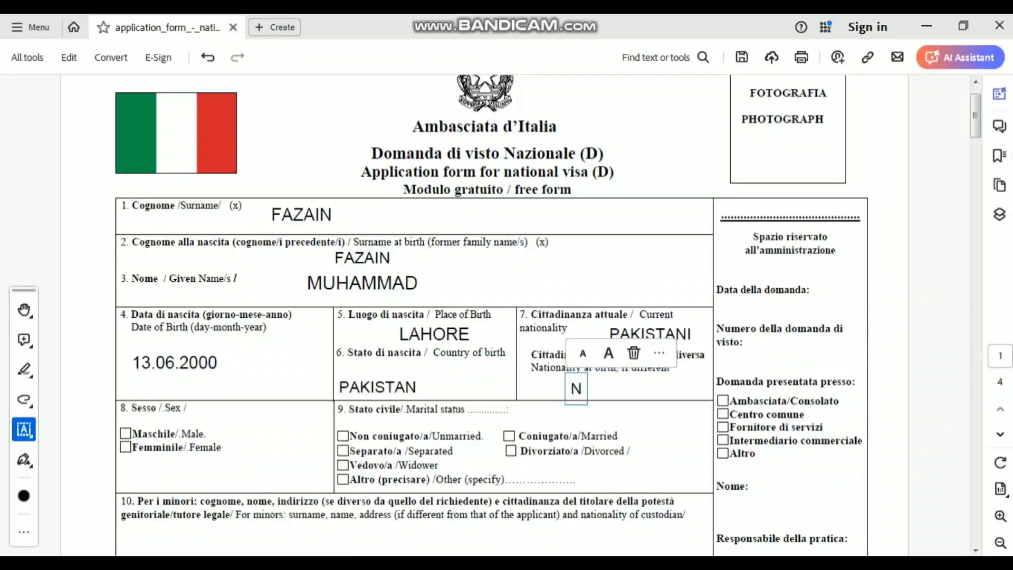
type("/A")
key("Escape")
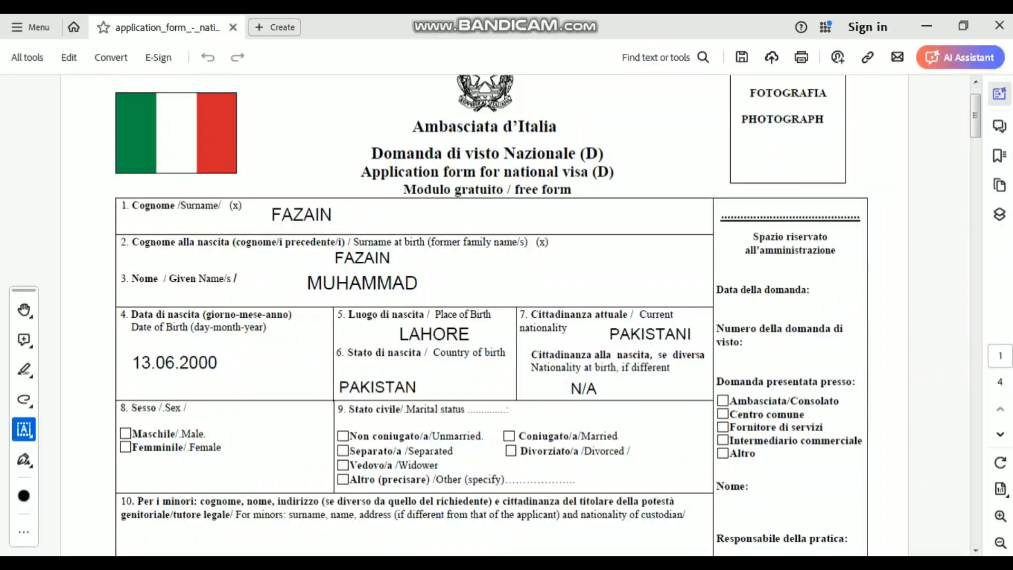
- Switch the Fill & Sign tool to placing checkmarks
scroll(521, 315, "down", 2)
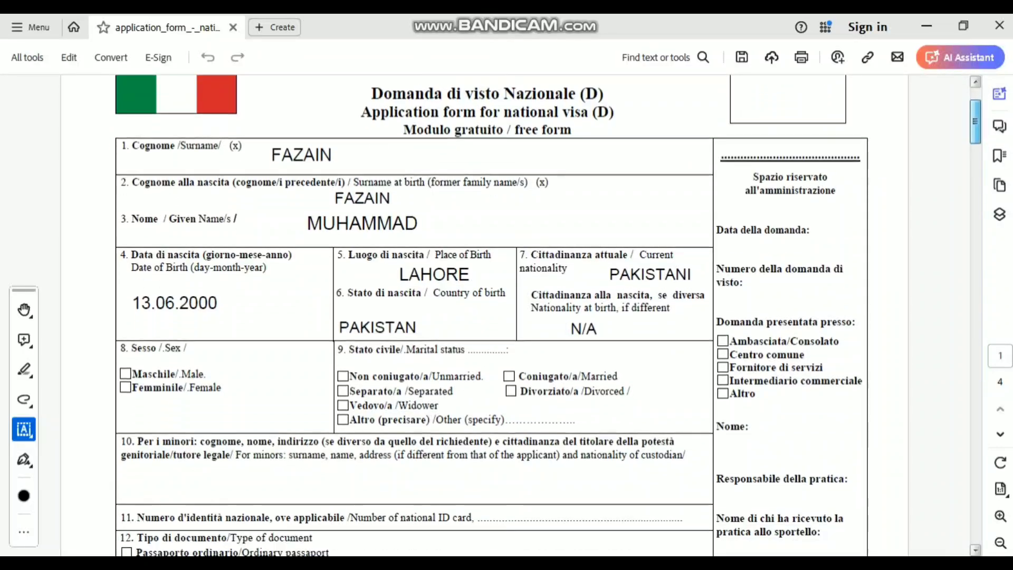
scroll(521, 315, "down", 6)
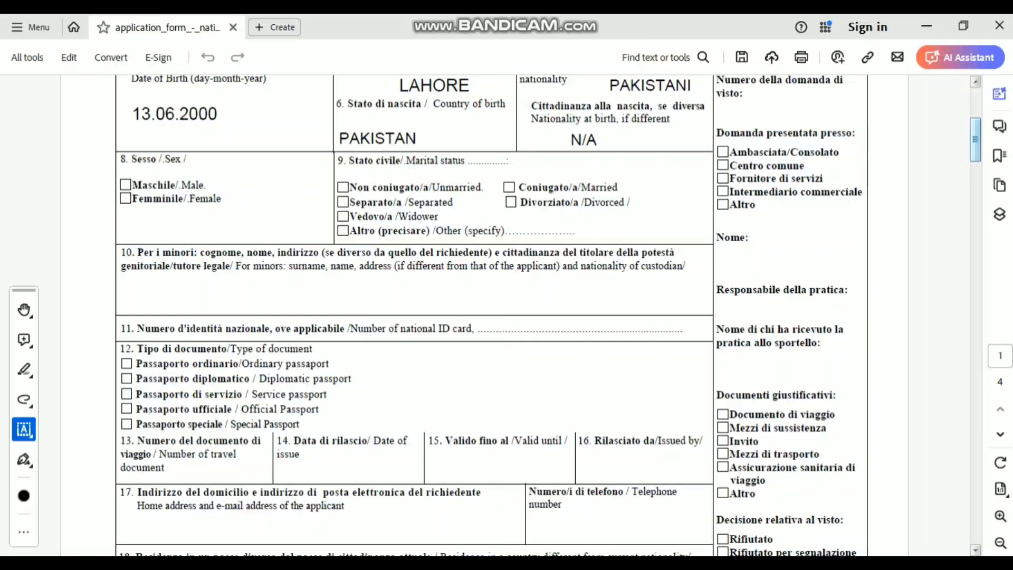
left_click(24, 429)
left_click(23, 429)
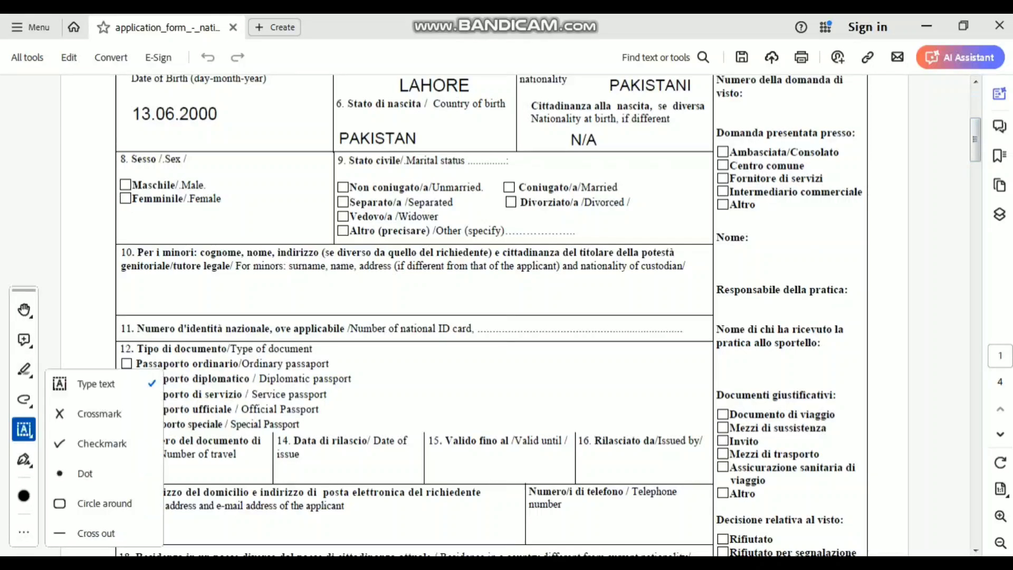
left_click(101, 443)
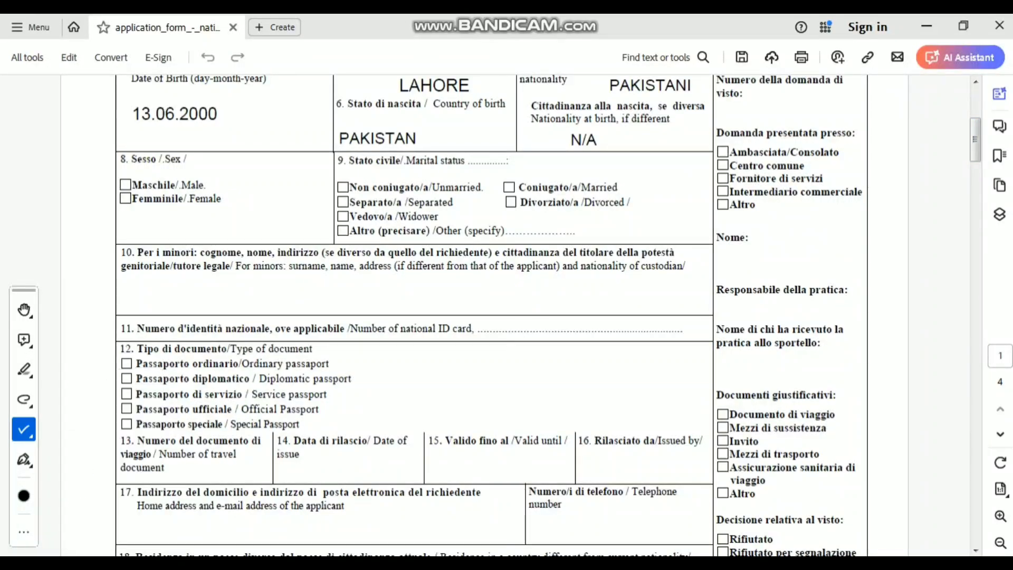
- Tick Male and Unmarried, removing the mistaken Married checkmark
left_click(125, 184)
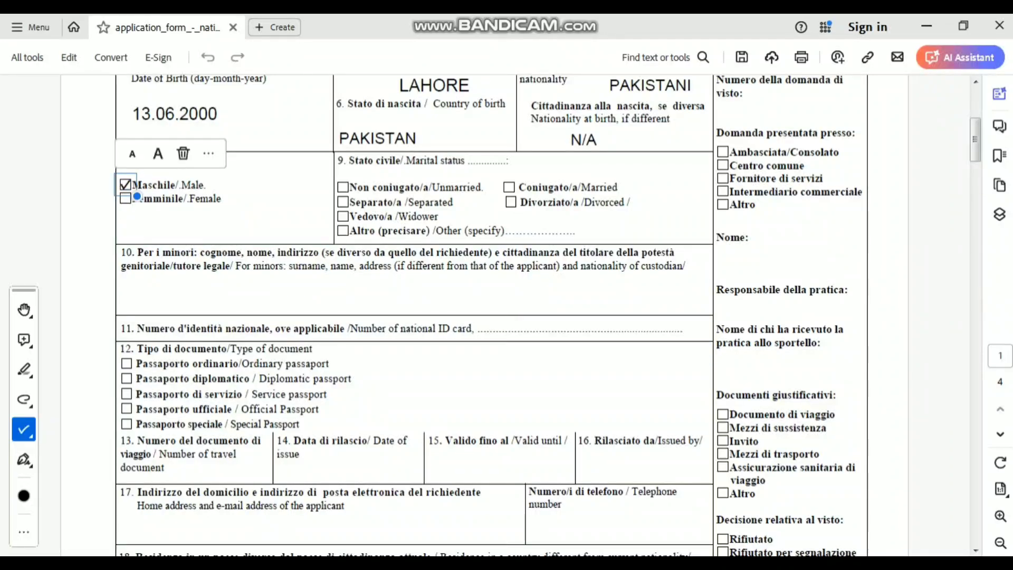
left_click(342, 186)
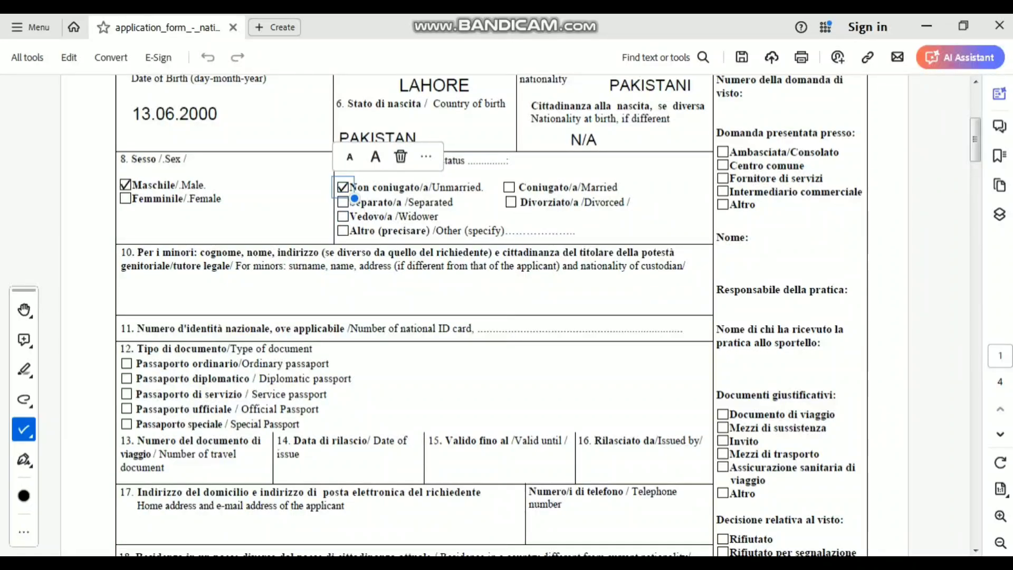
left_click(509, 187)
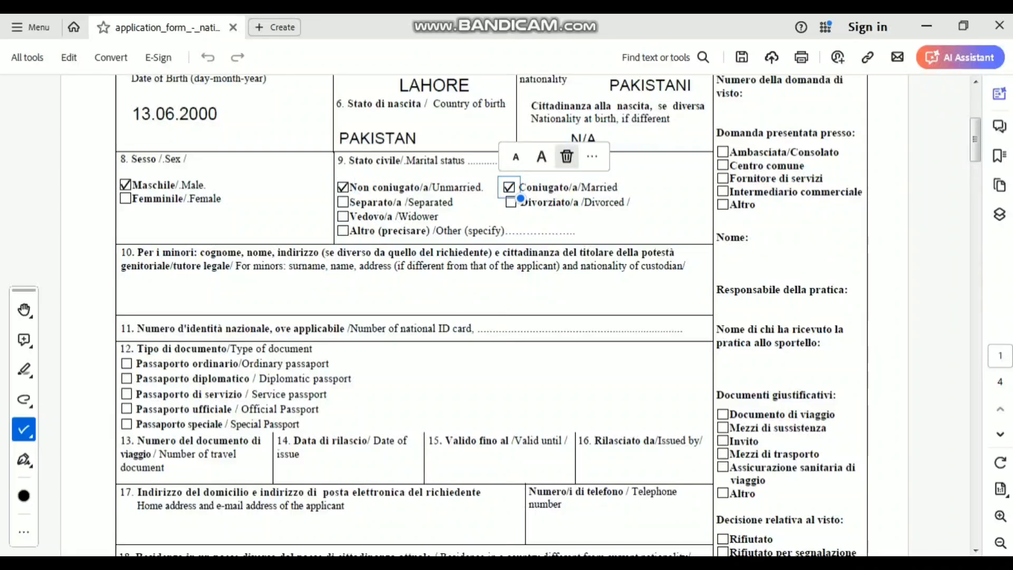
left_click(567, 156)
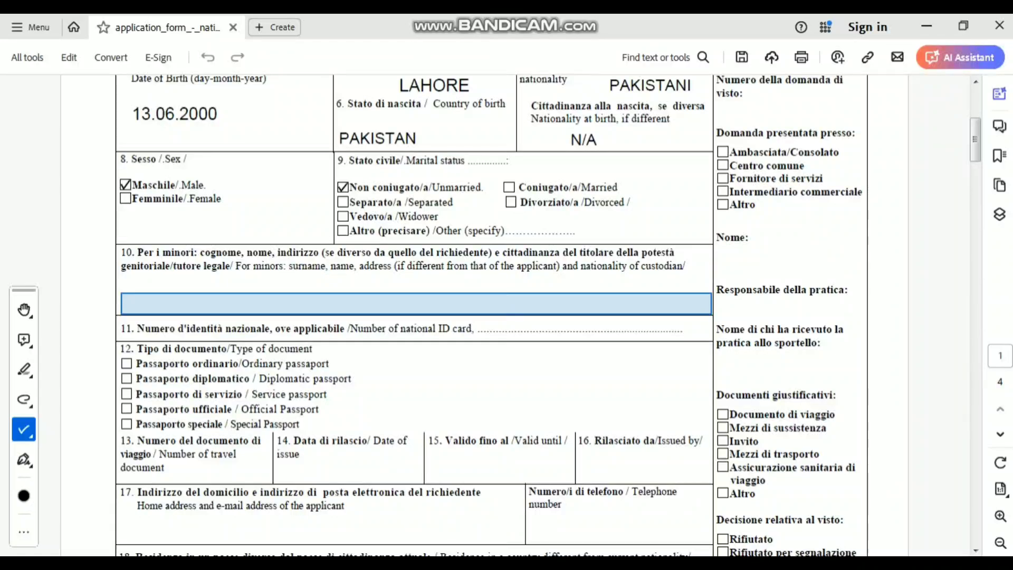
- Enter N/A in field 10 for minors
left_click(415, 304)
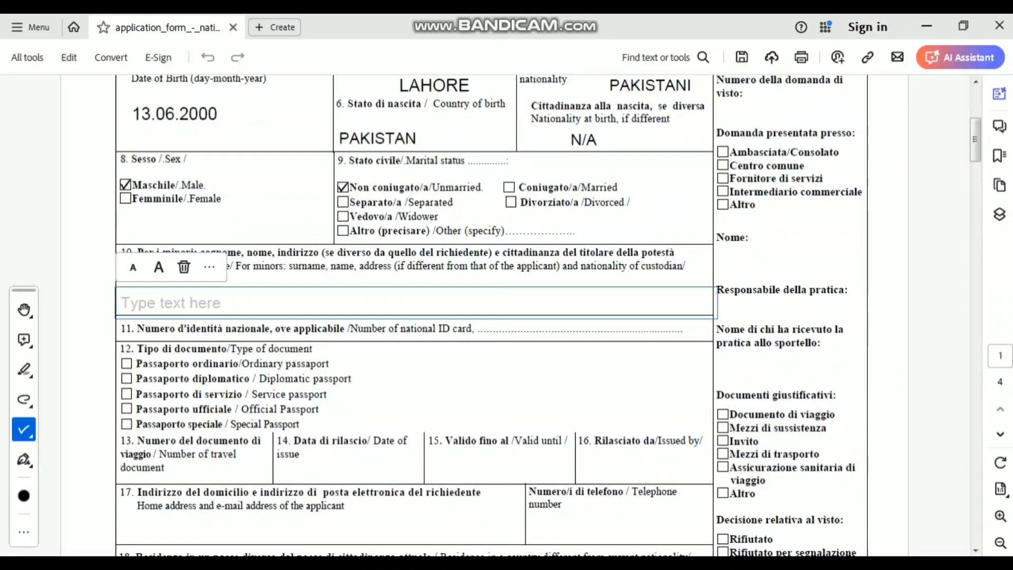
type("N/A")
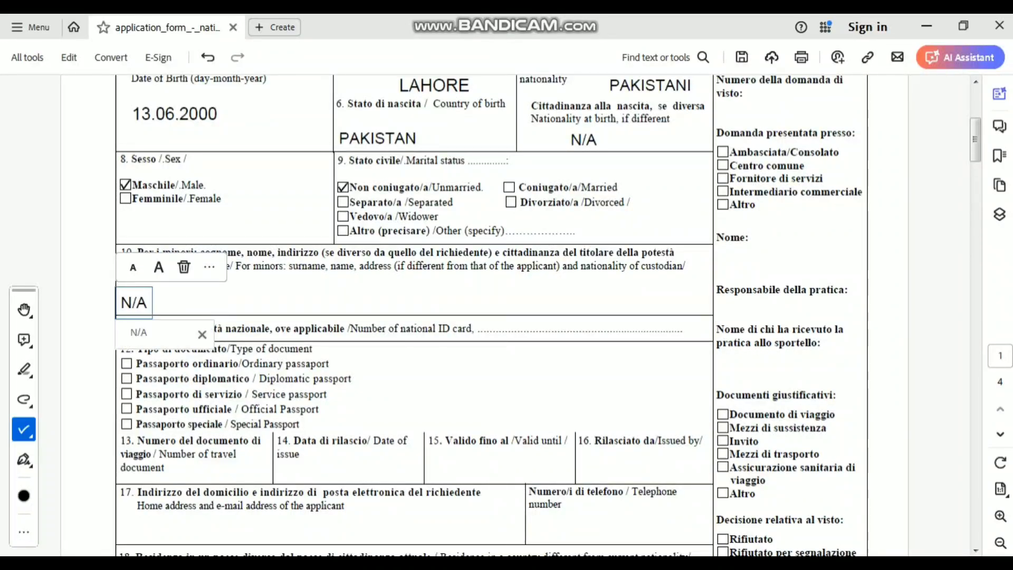
key("Escape")
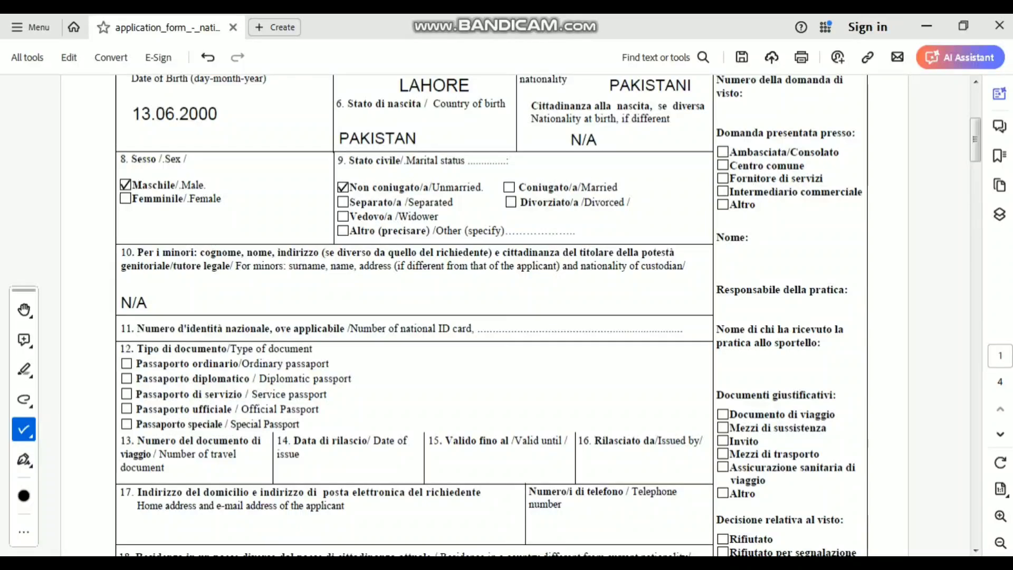
- Type the national ID card number and enlarge its text
left_click(580, 327)
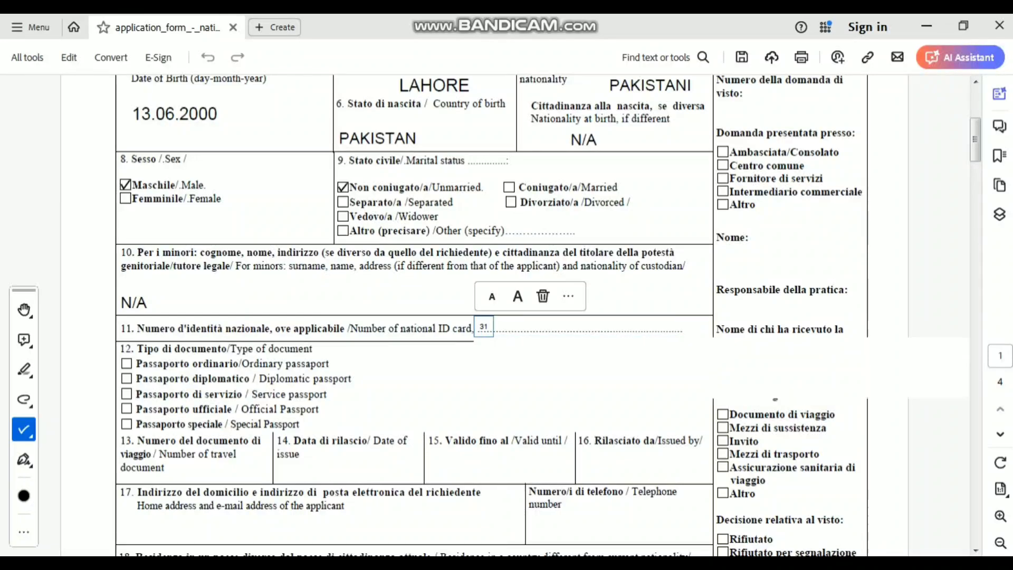
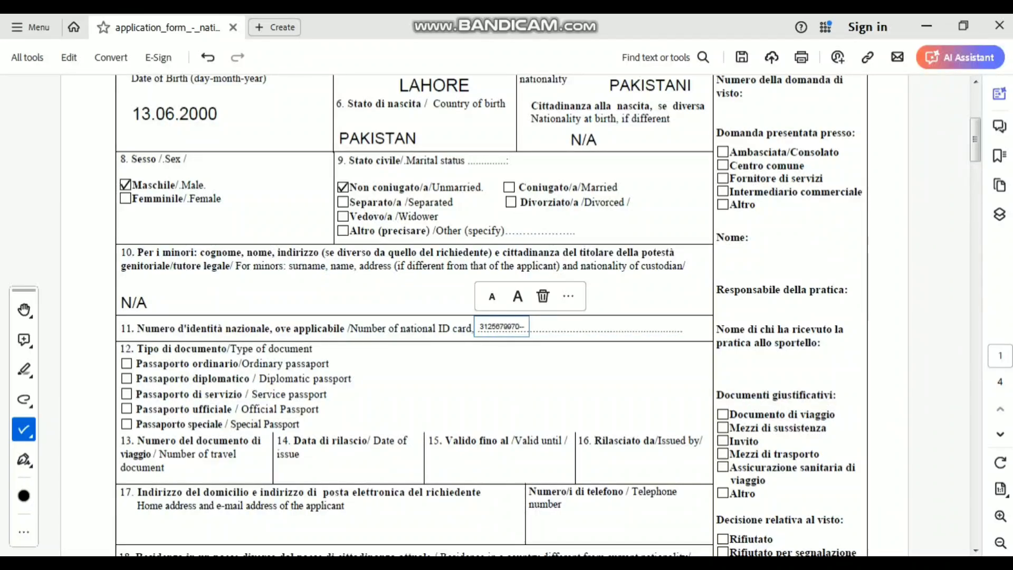
left_click(517, 295)
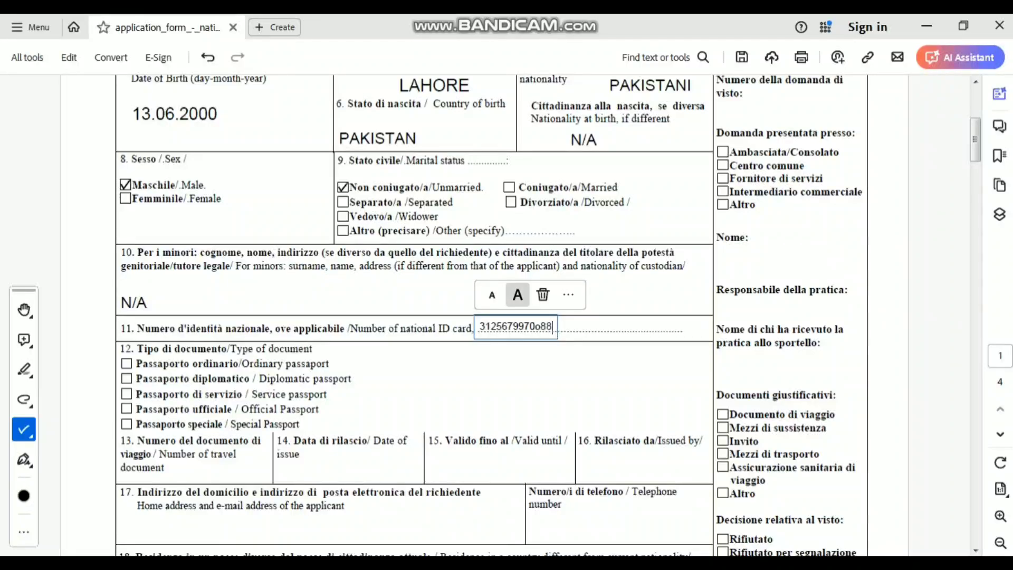
left_click(518, 294)
key("Escape")
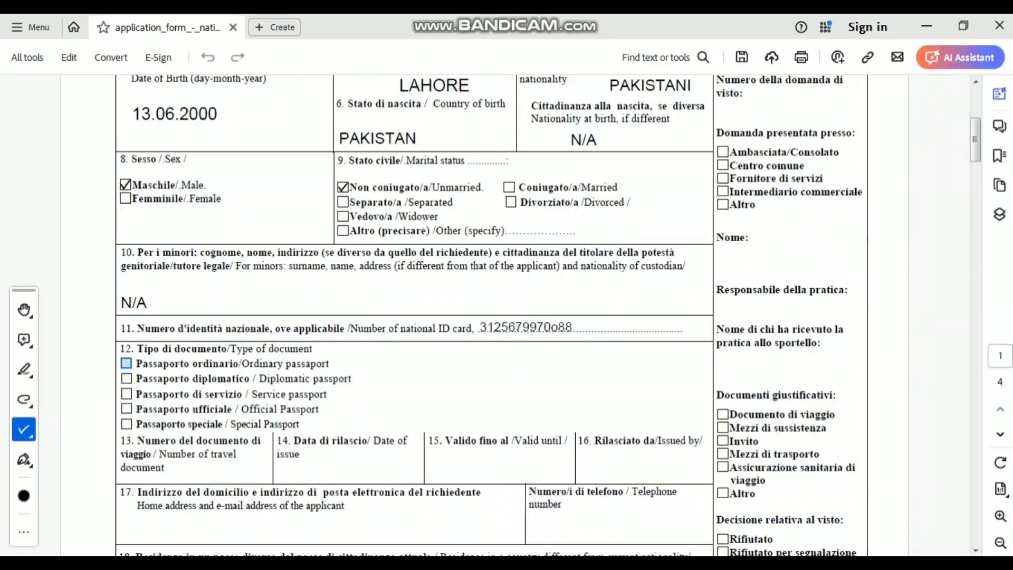
- Tick Ordinary passport and add ORDINARY PASSPORT text beside the document type options
left_click(126, 363)
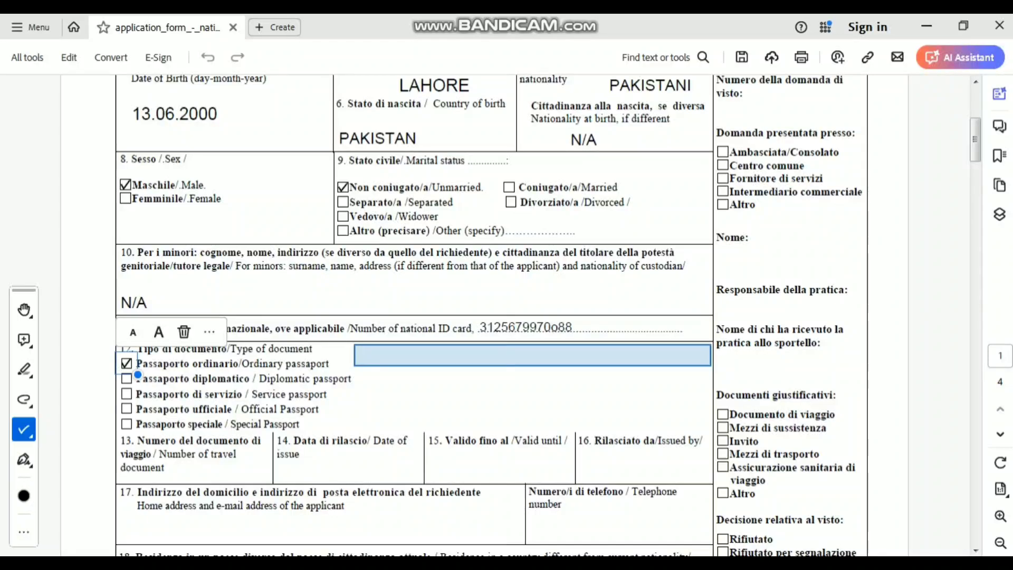
left_click(369, 355)
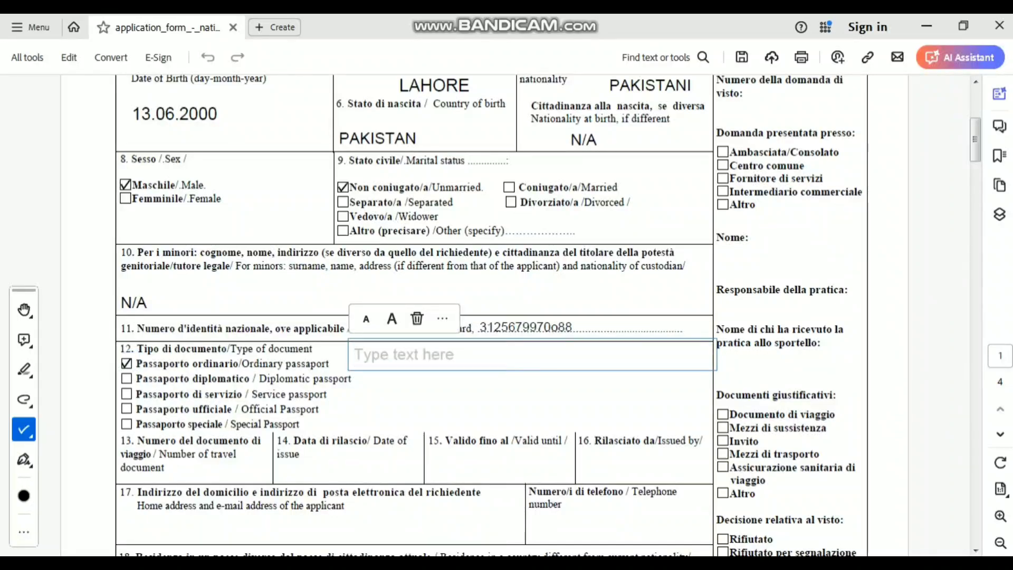
type("O")
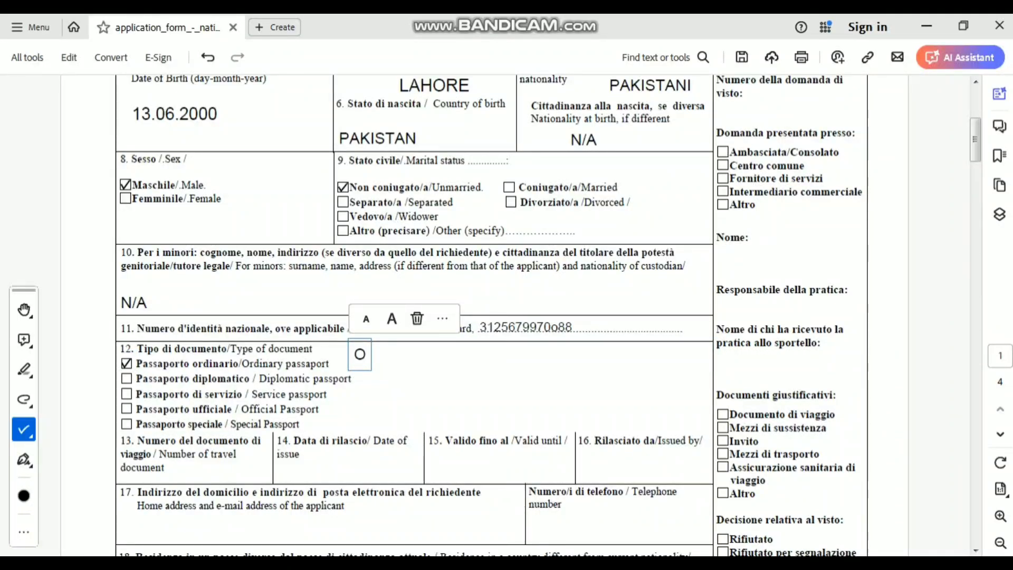
type("RD")
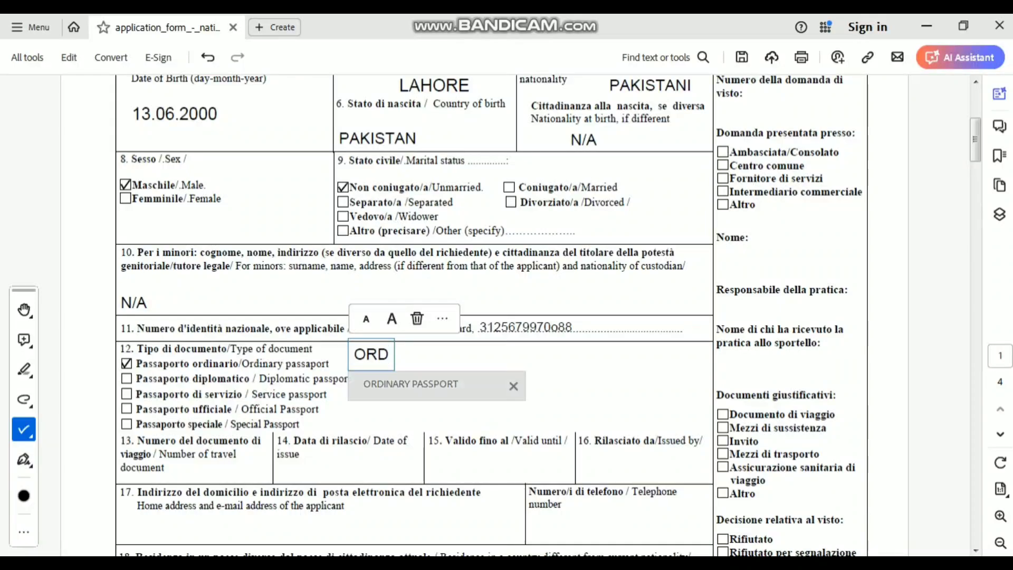
key("Return")
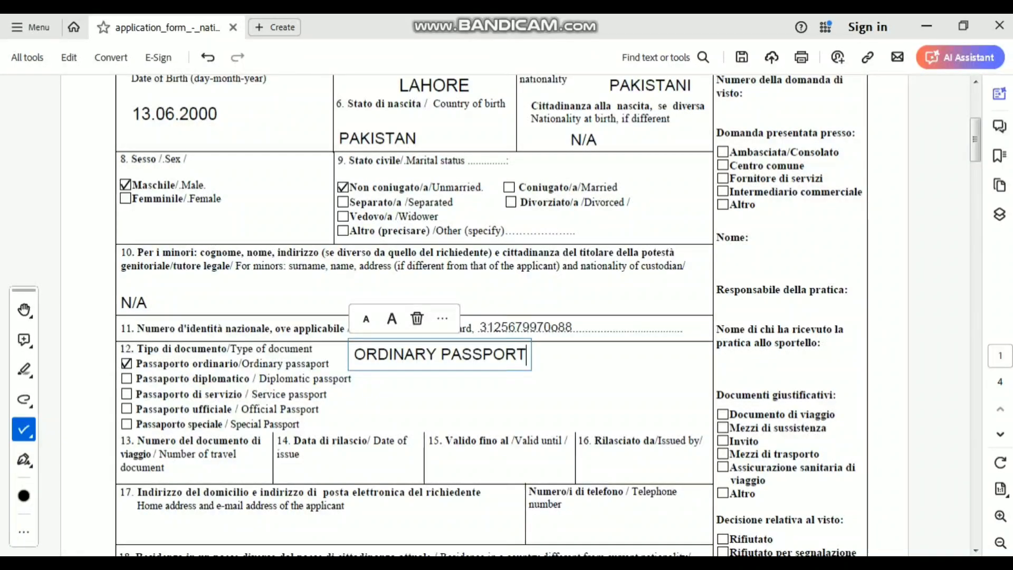
key("Escape")
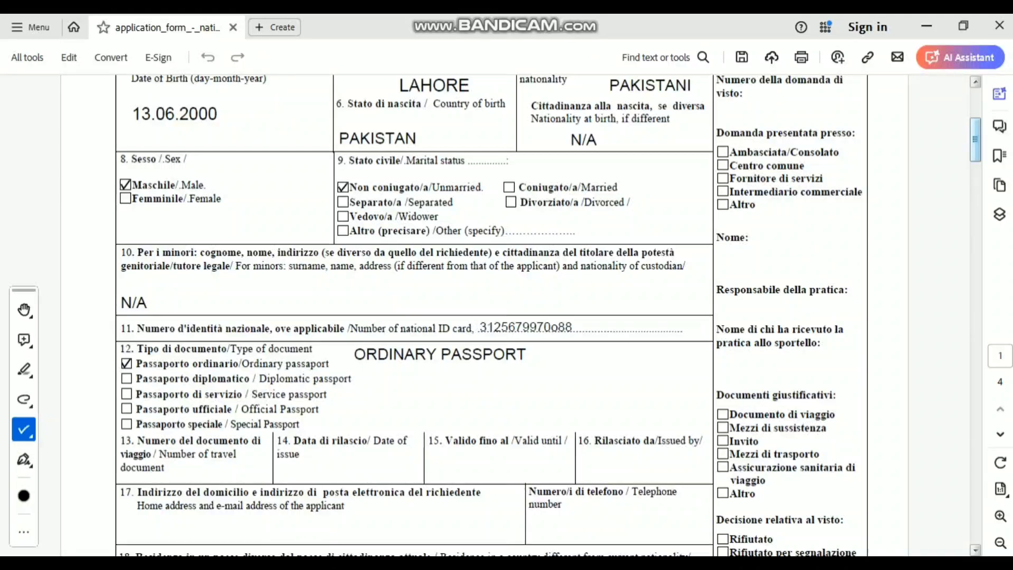
- Remove the stray tick from field 13 and switch back to typing text
scroll(414, 317, "down", 4)
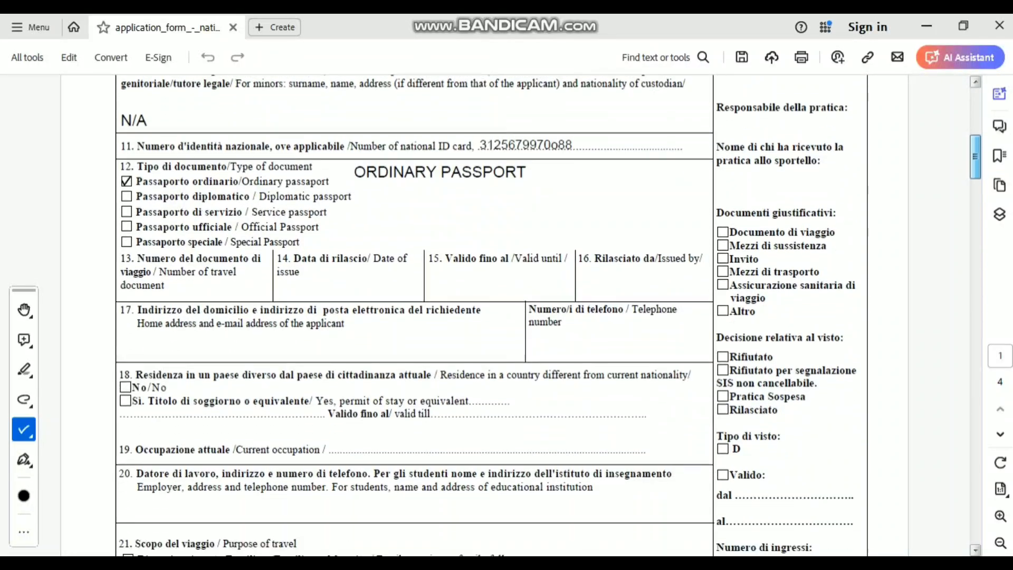
scroll(414, 317, "down", 1)
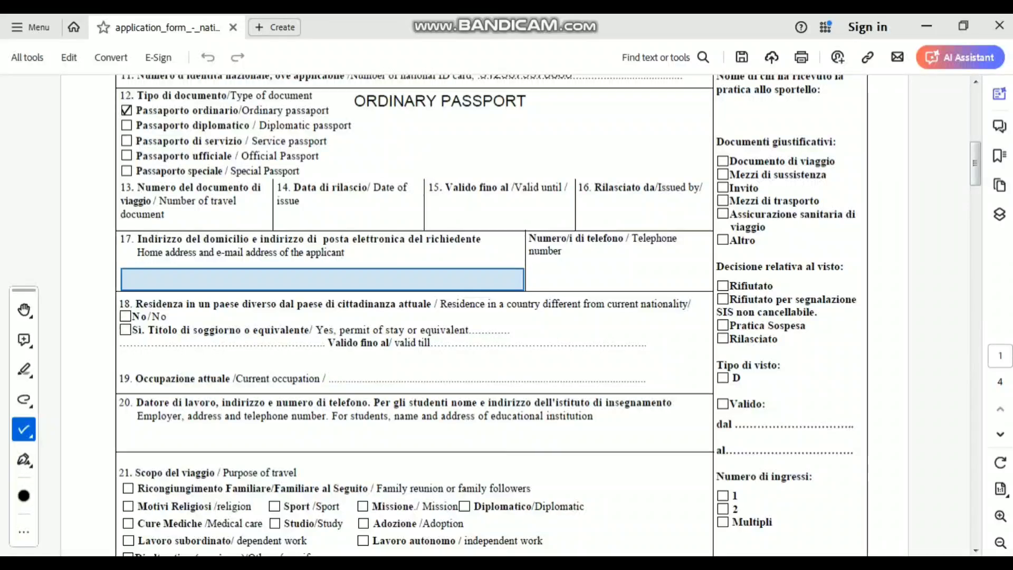
left_click(183, 213)
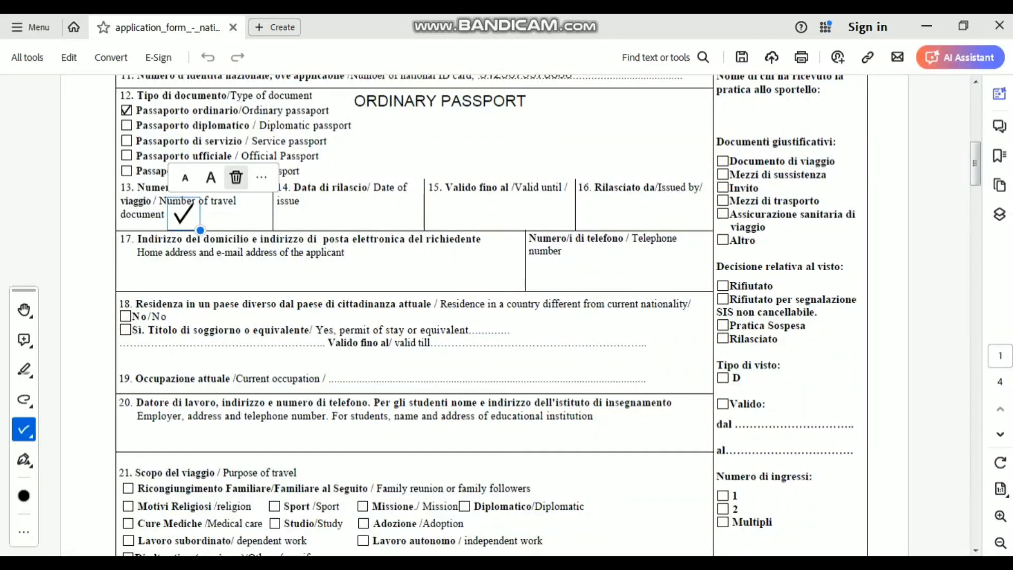
left_click(236, 177)
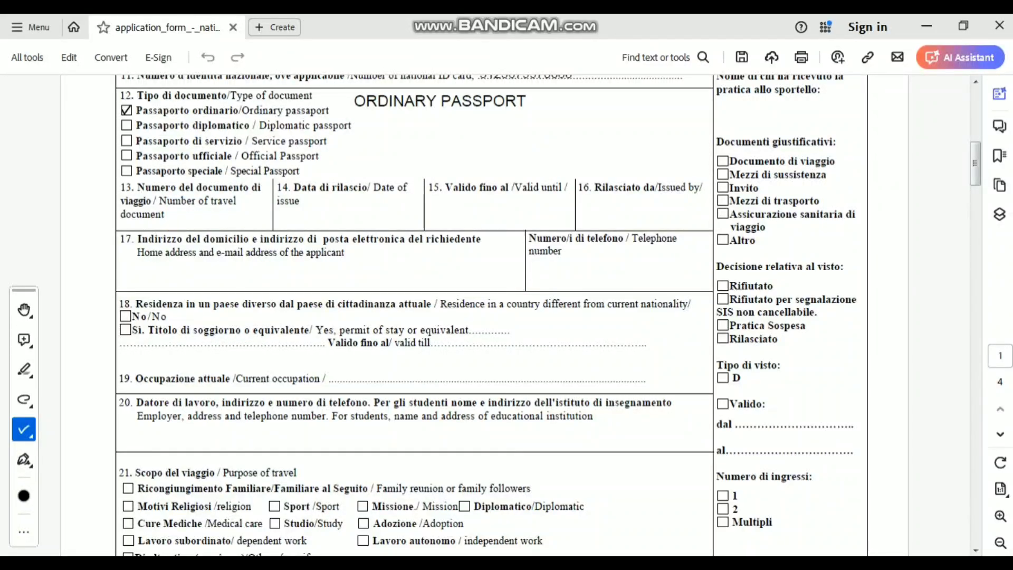
left_click(24, 429)
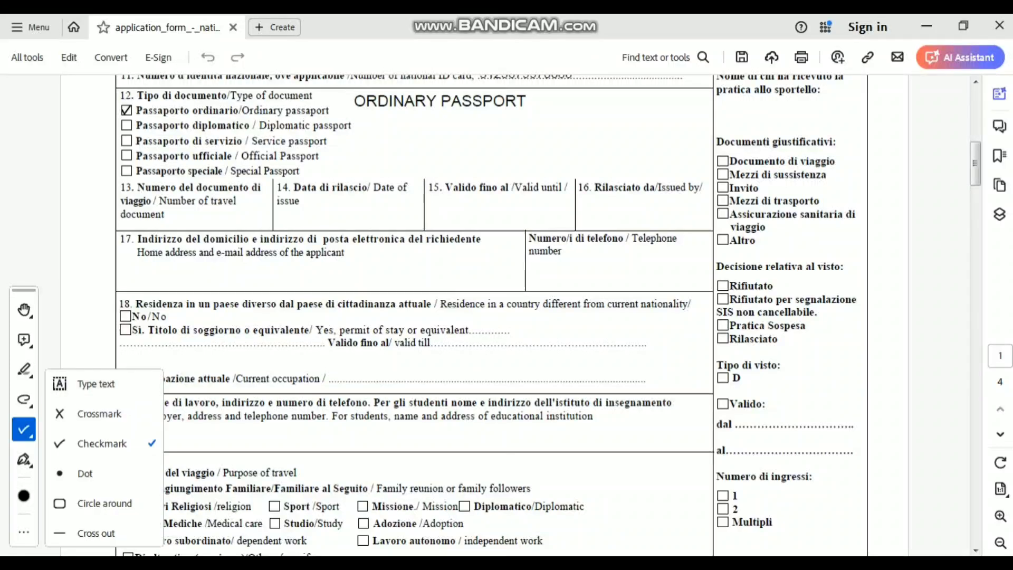
left_click(94, 383)
- Type the passport number in field 13 and 05.05.2022 as issue date in field 14
left_click(174, 218)
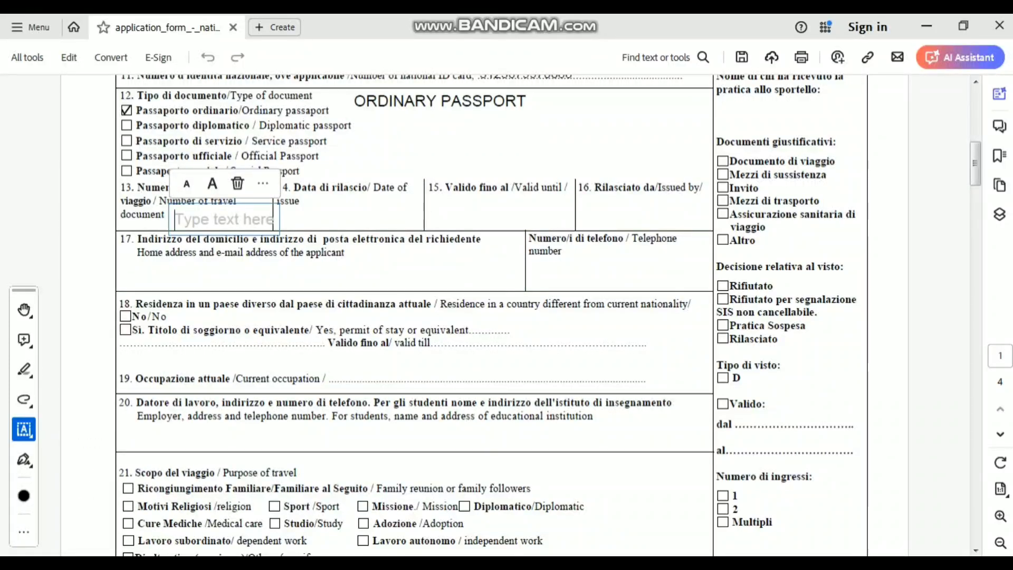
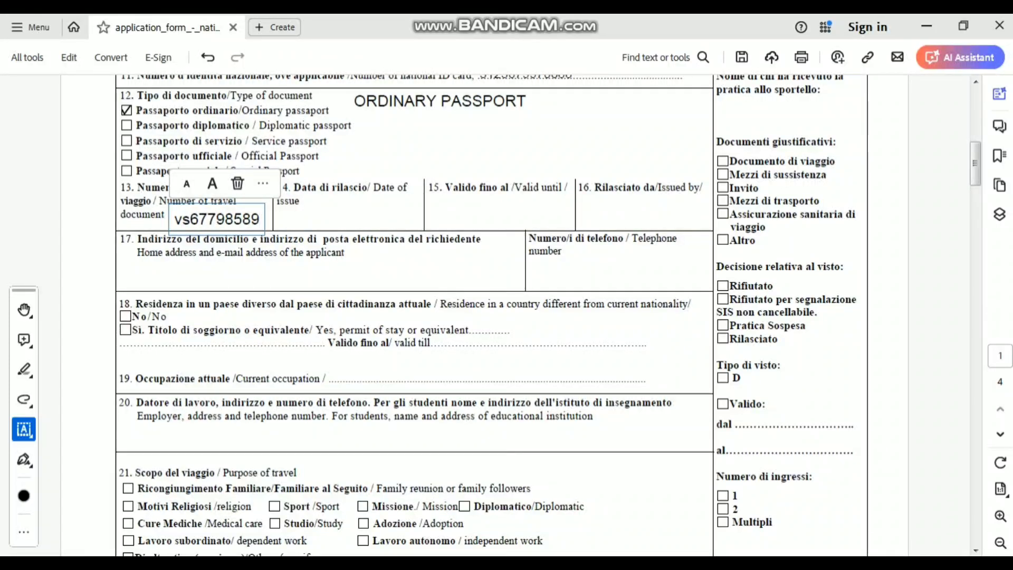
left_click(350, 219)
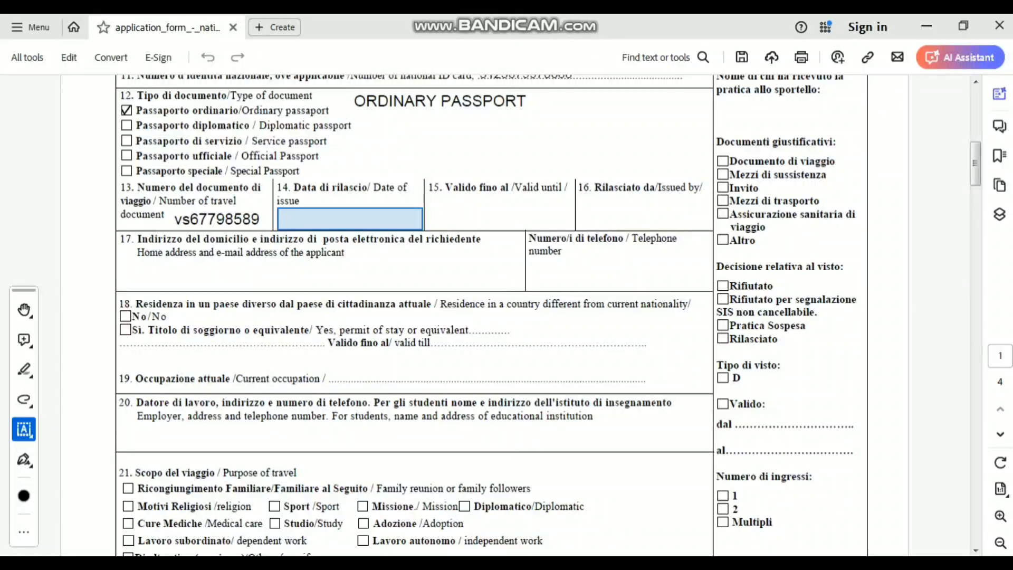
left_click(349, 219)
type("05.05")
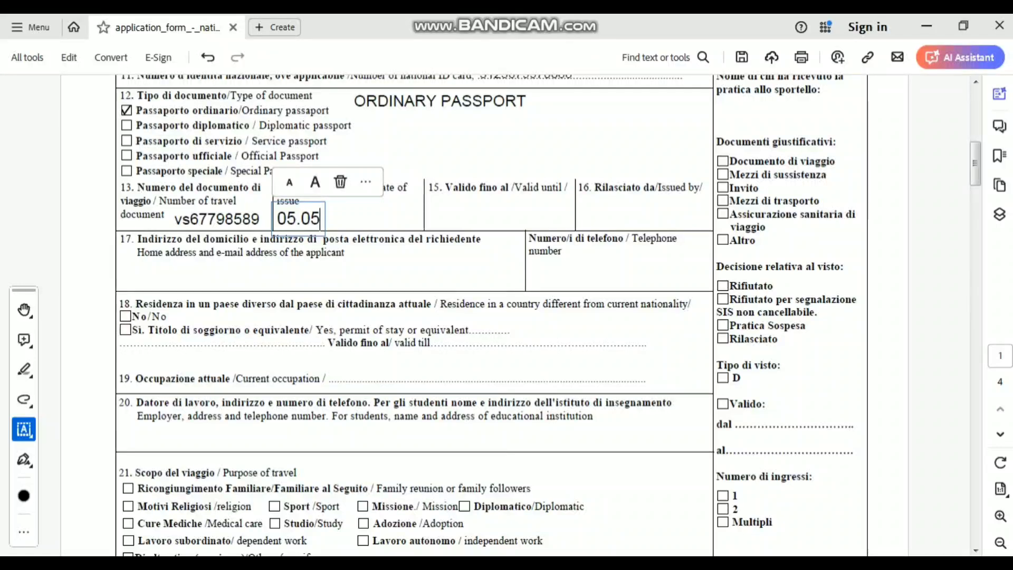
type(".2022")
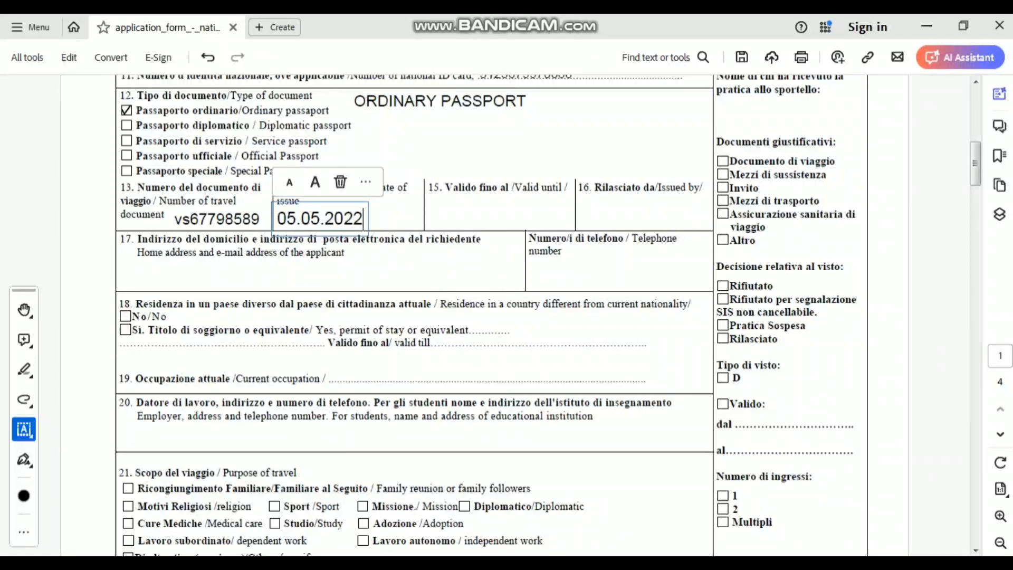
left_click(501, 218)
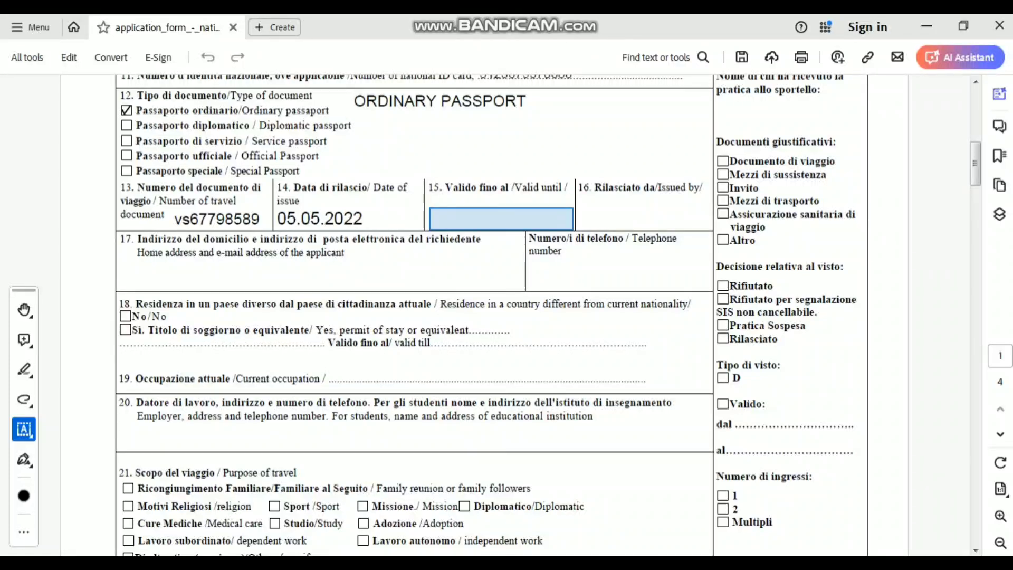
- Enter 04.05.2030 as the passport expiry date in field 15
left_click(501, 218)
type("0")
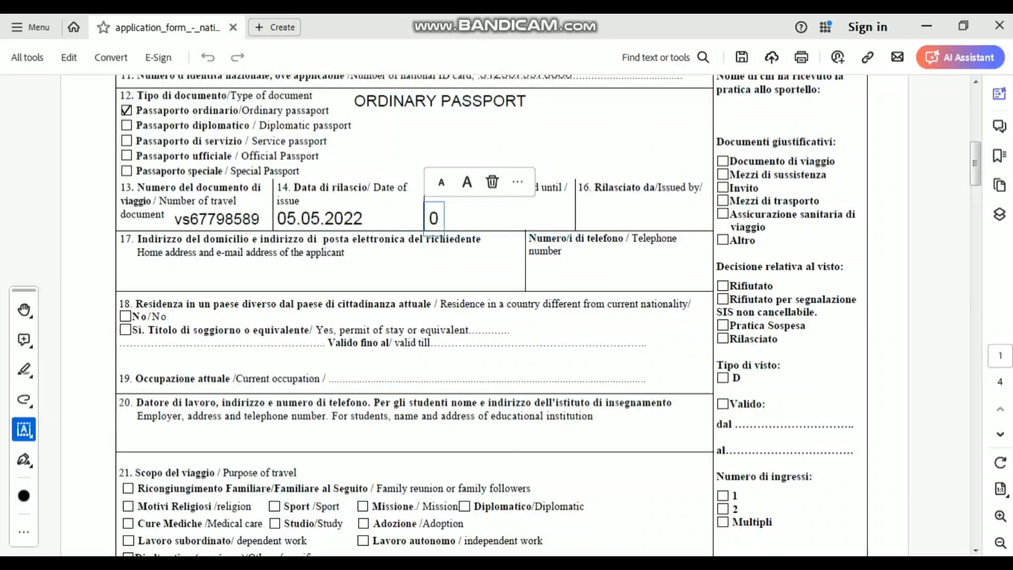
type("4.05")
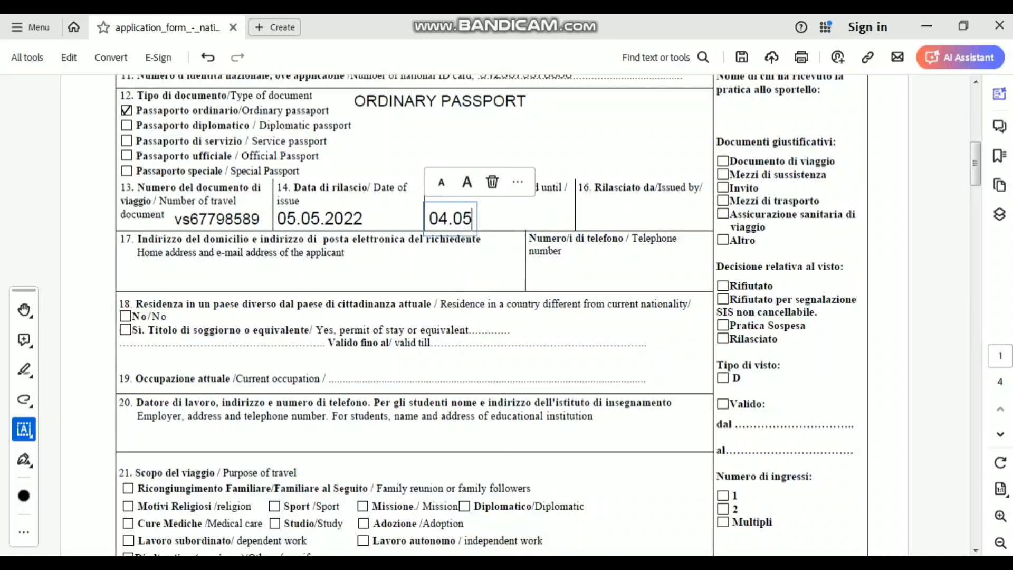
type(".20")
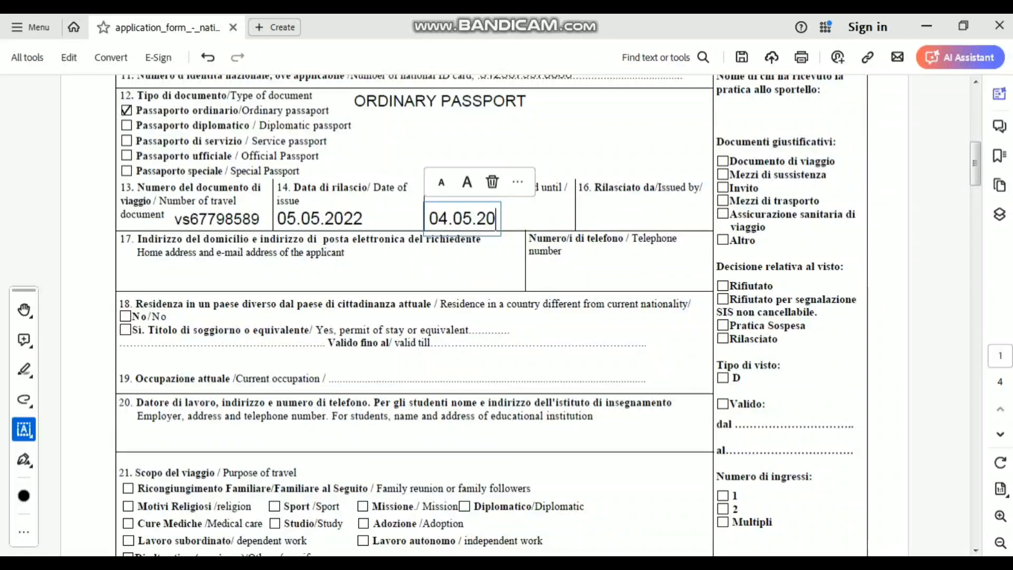
type("20")
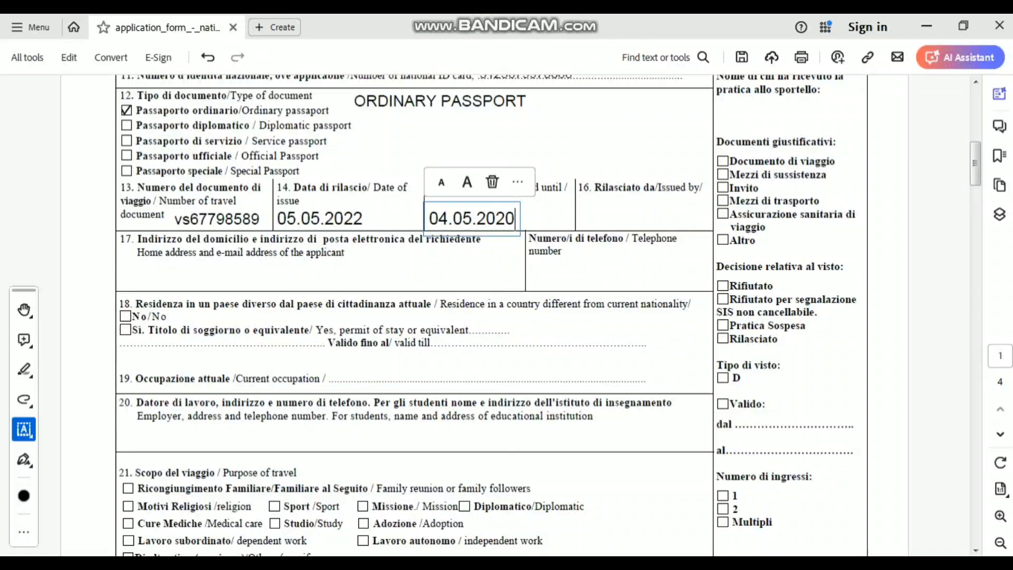
key("BackSpace")
key("BackSpace")
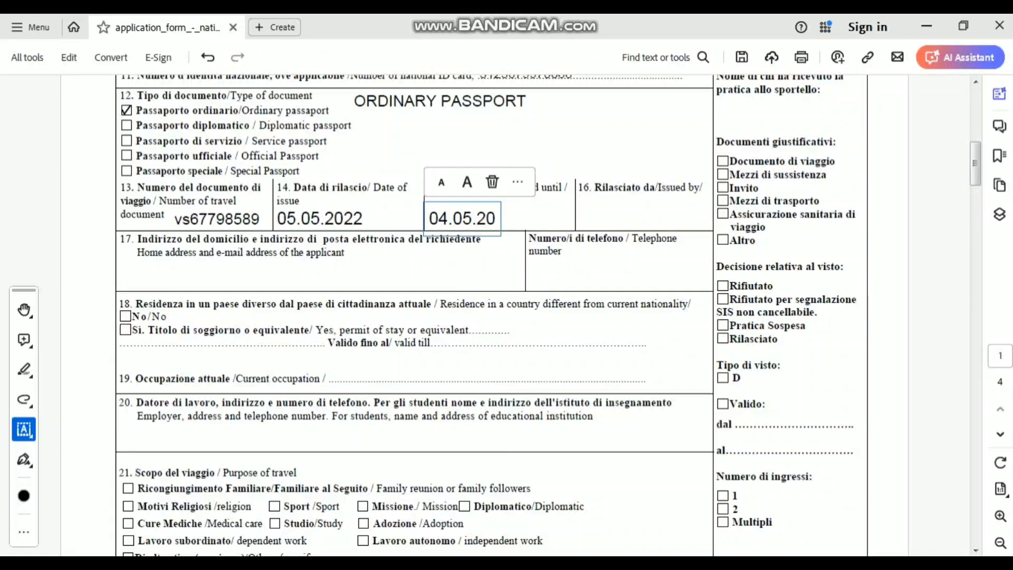
type("30")
left_click(645, 218)
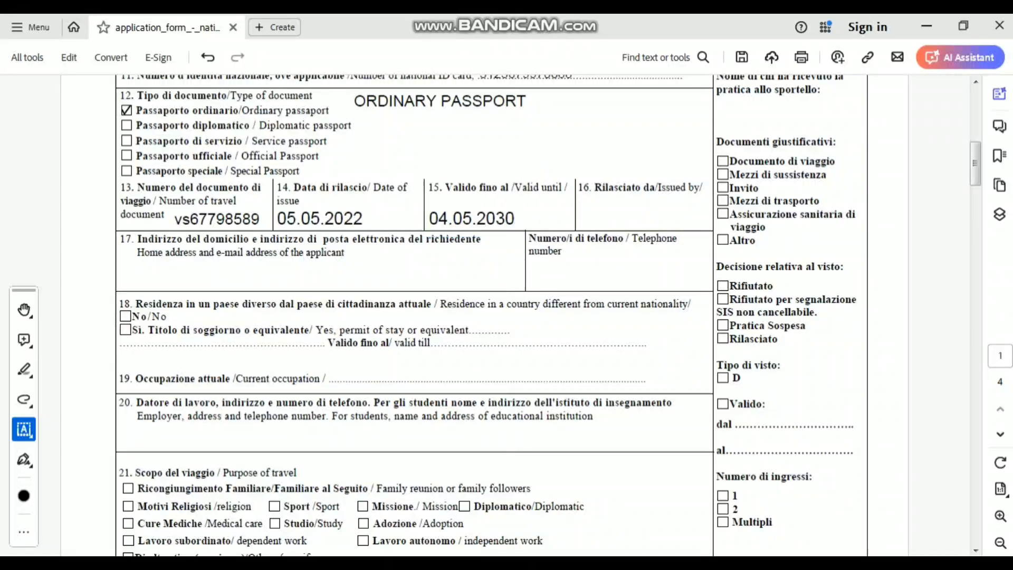
- Fill field 16 from the ministry autofill suggestion, resizing and trimming it to GOVERNMENT OF PAKISTAN
left_click(645, 218)
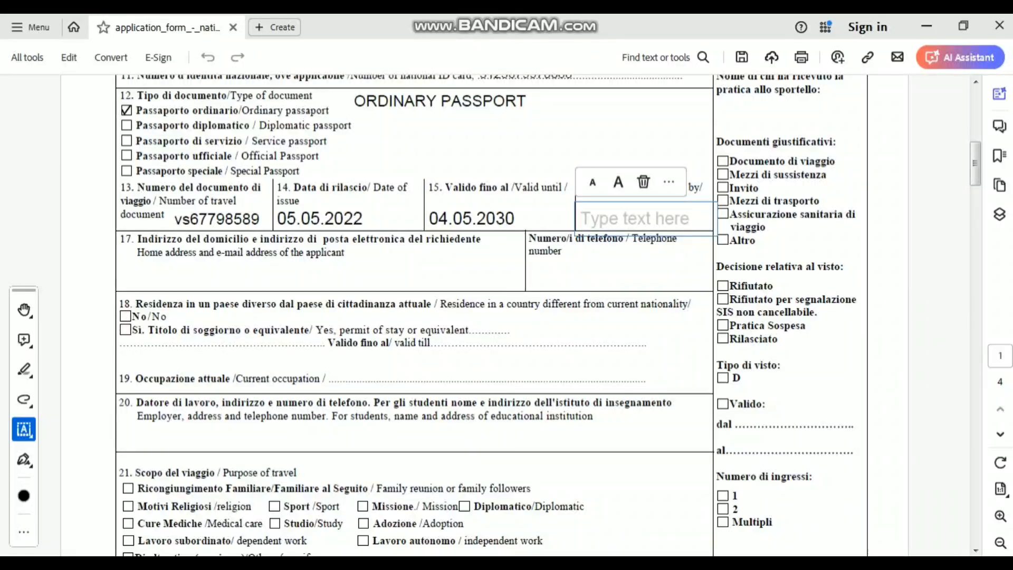
type("Min")
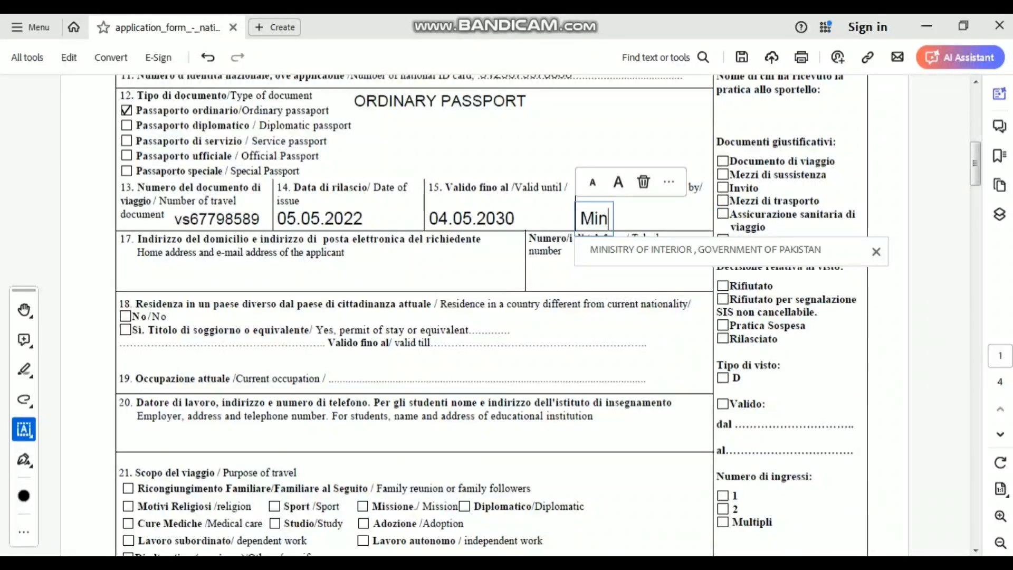
key("Down")
key("Return")
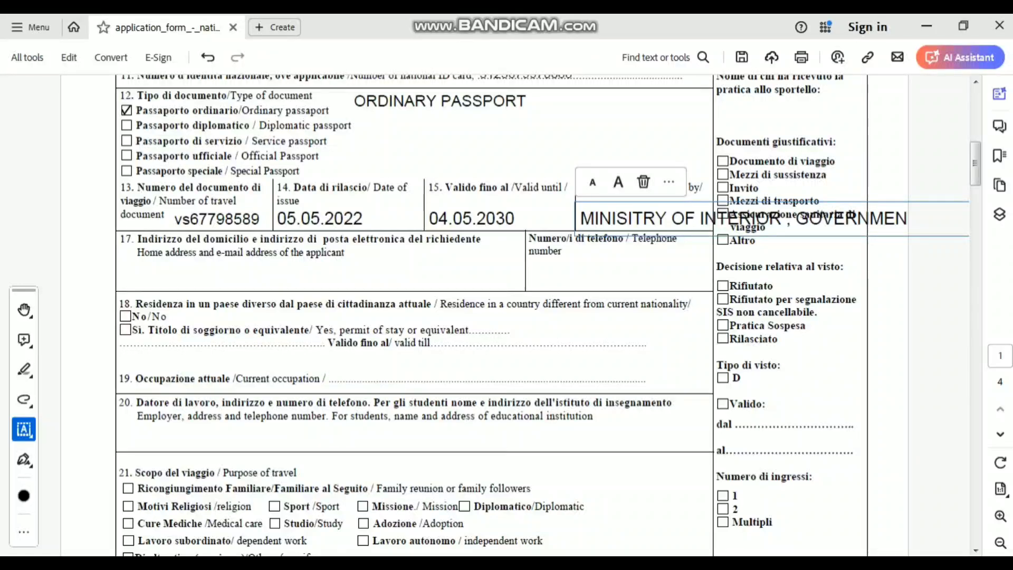
left_click(592, 183)
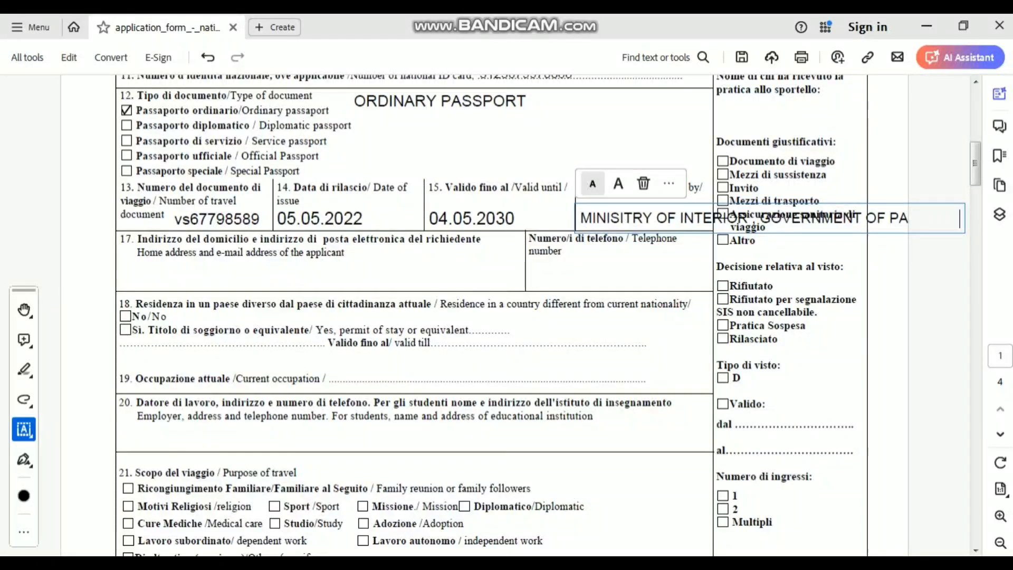
left_click(592, 184)
left_click(592, 184)
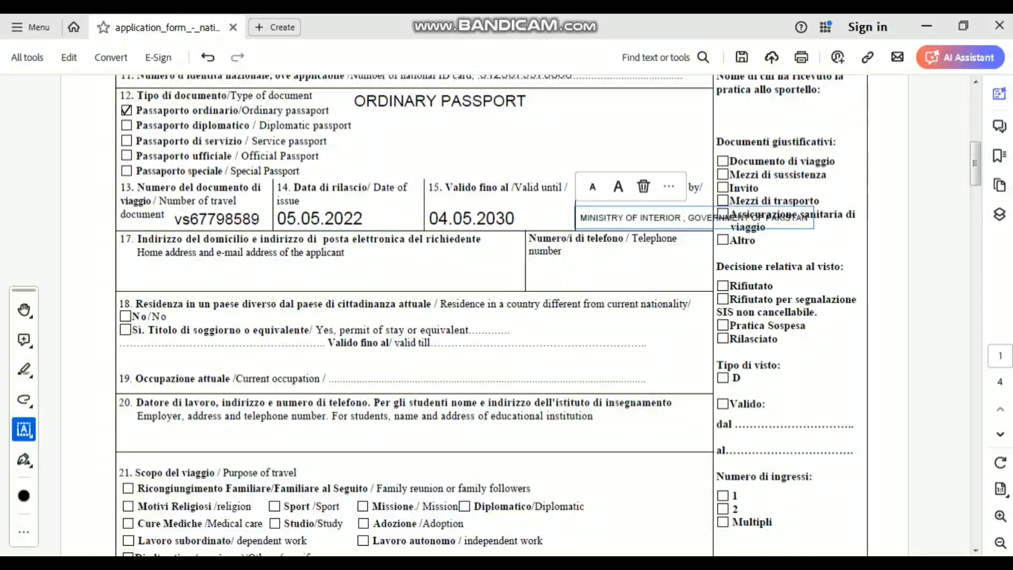
left_click(685, 218)
key("Return")
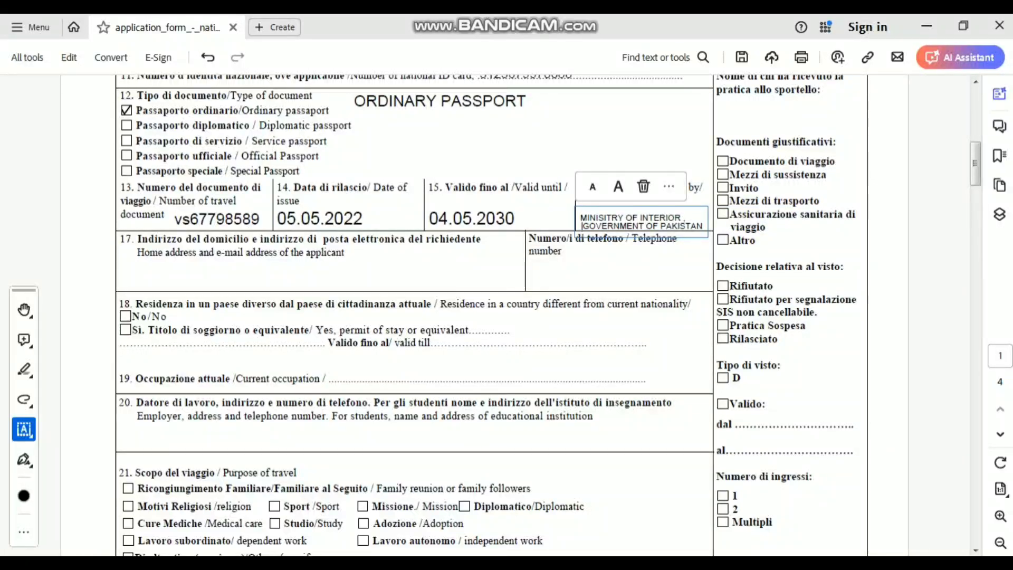
left_click(618, 186)
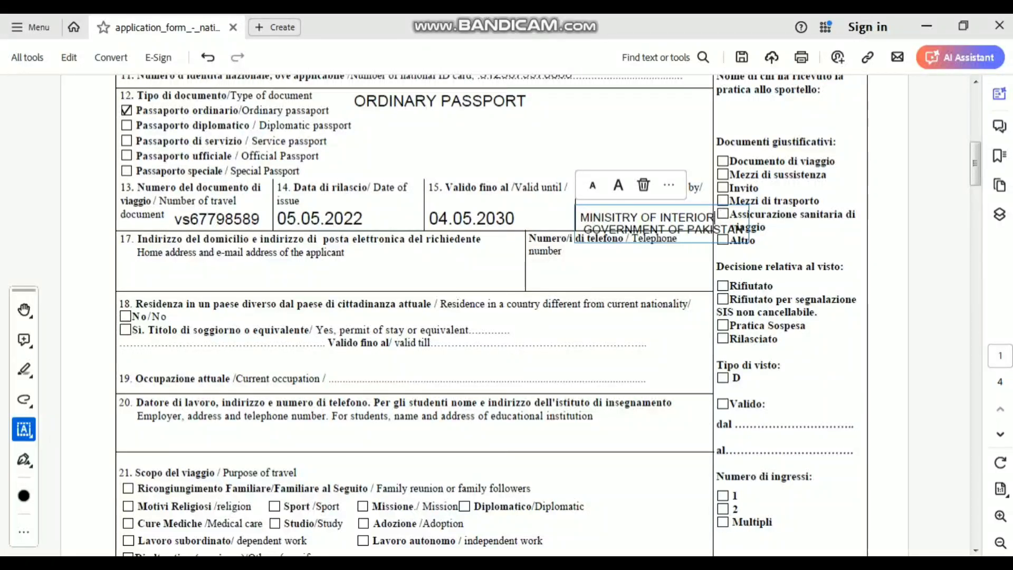
key("BackSpace")
key("BackSpace")
key("BackSpace")
key("BackSpace")
key("BackSpace")
key("BackSpace")
key("BackSpace")
key("BackSpace")
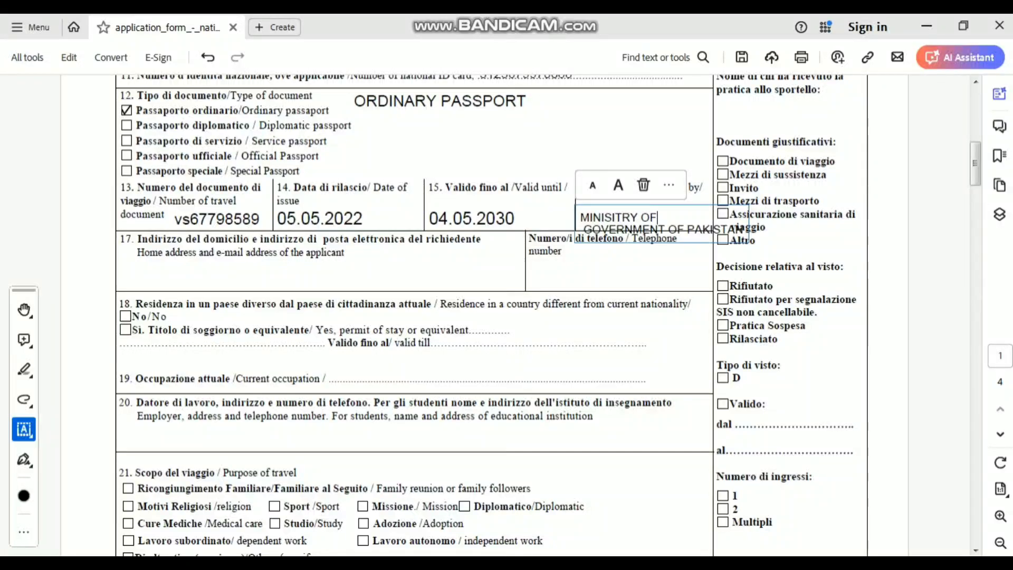
key("BackSpace")
key("BackSpace")
key("BackSpace")
key("BackSpace")
key("BackSpace")
key("BackSpace")
key("BackSpace")
key("BackSpace")
key("BackSpace")
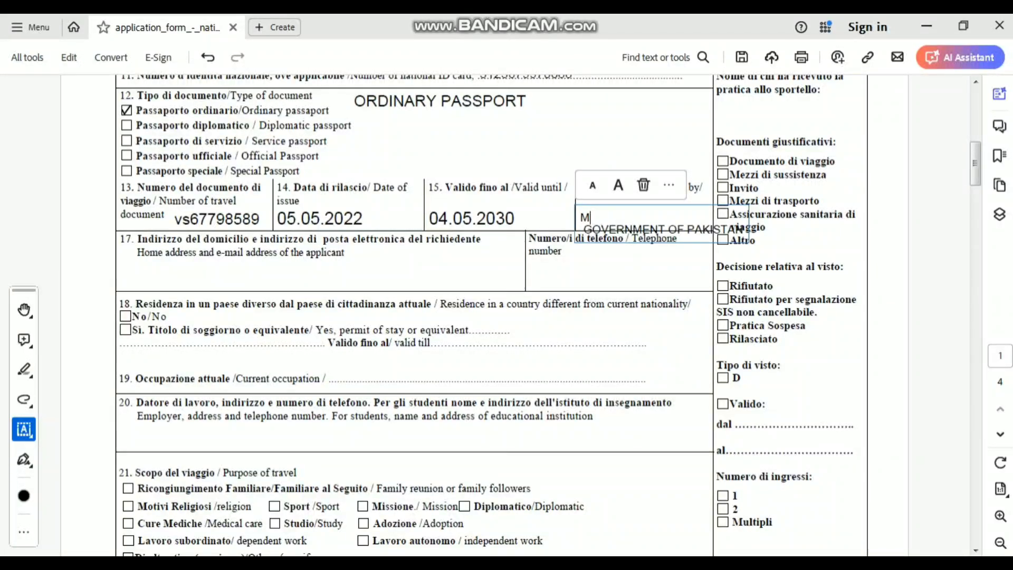
key("Escape")
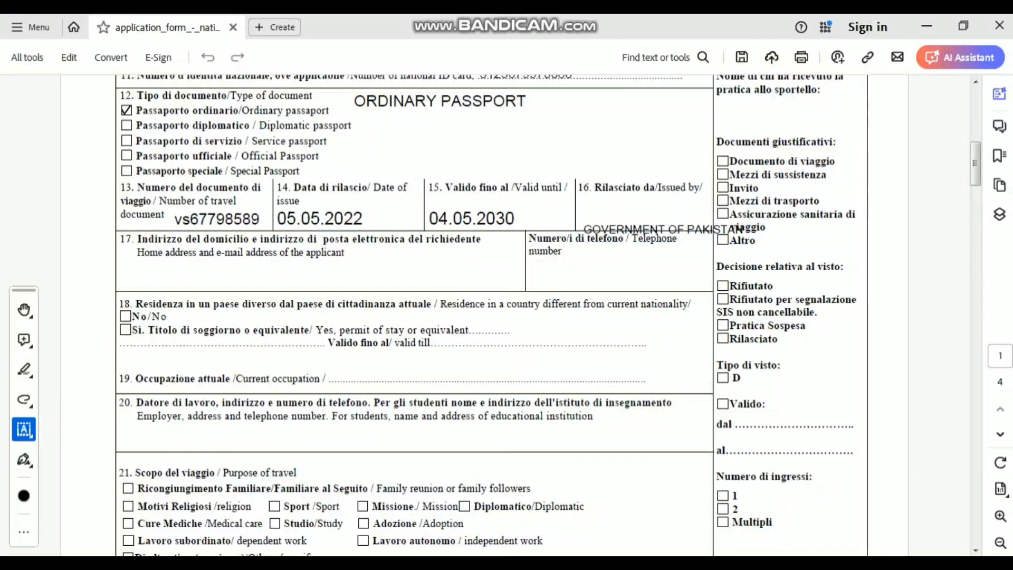
- Move GOVERNMENT OF PAKISTAN into field 16, shrink it and centre it
left_click(643, 232)
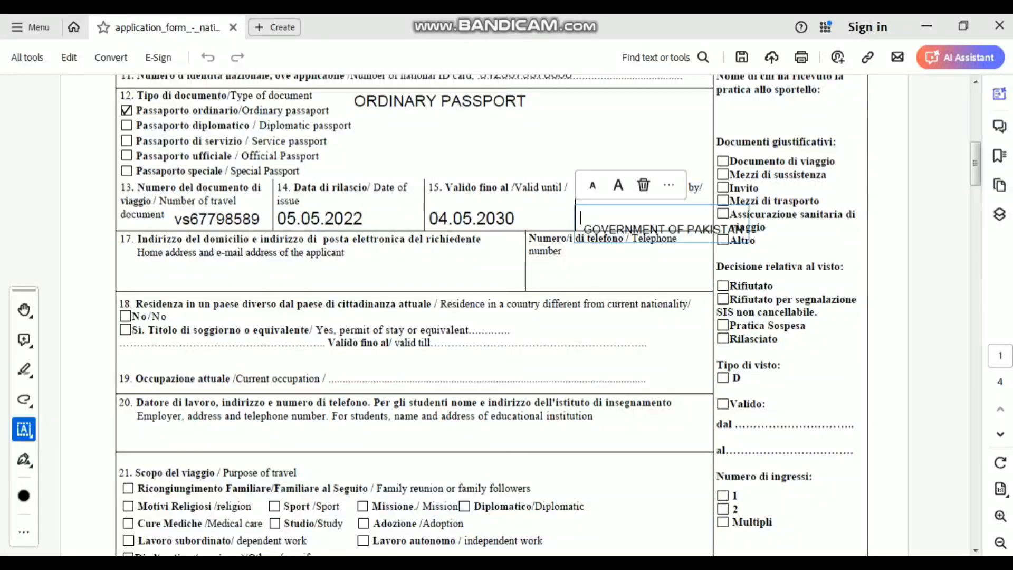
left_click_drag(659, 205, 645, 189)
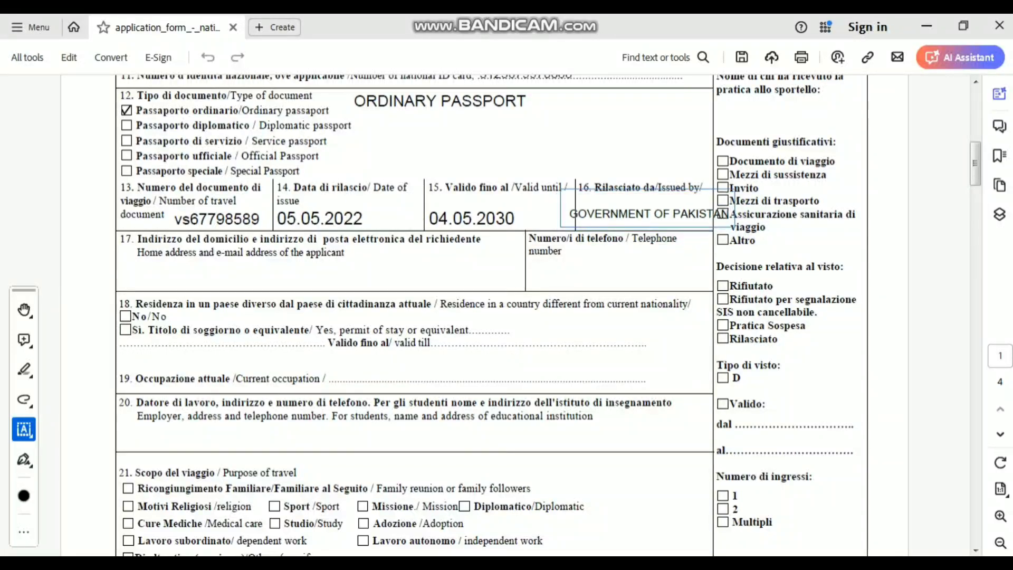
left_click(578, 169)
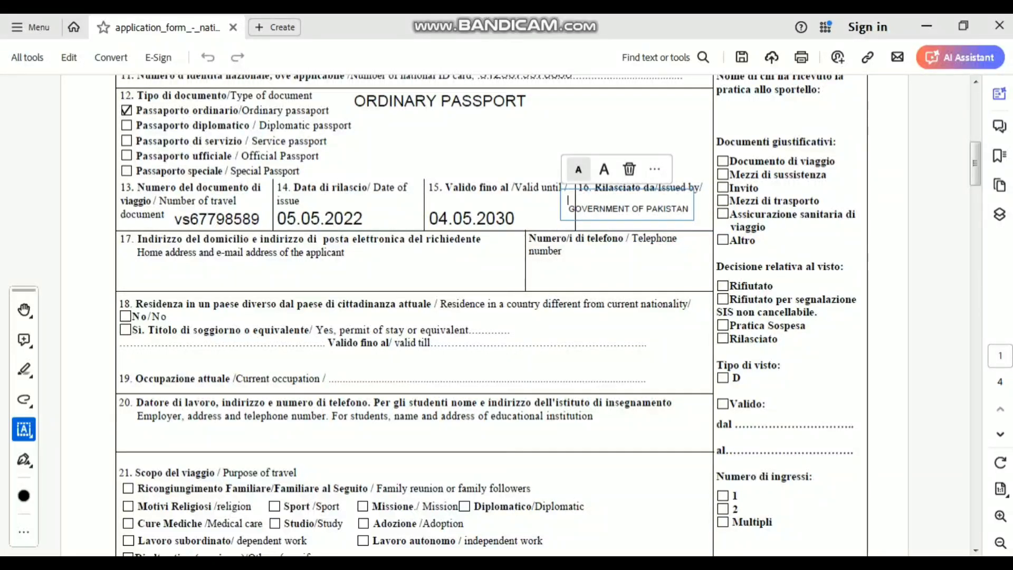
left_click_drag(567, 200, 583, 198)
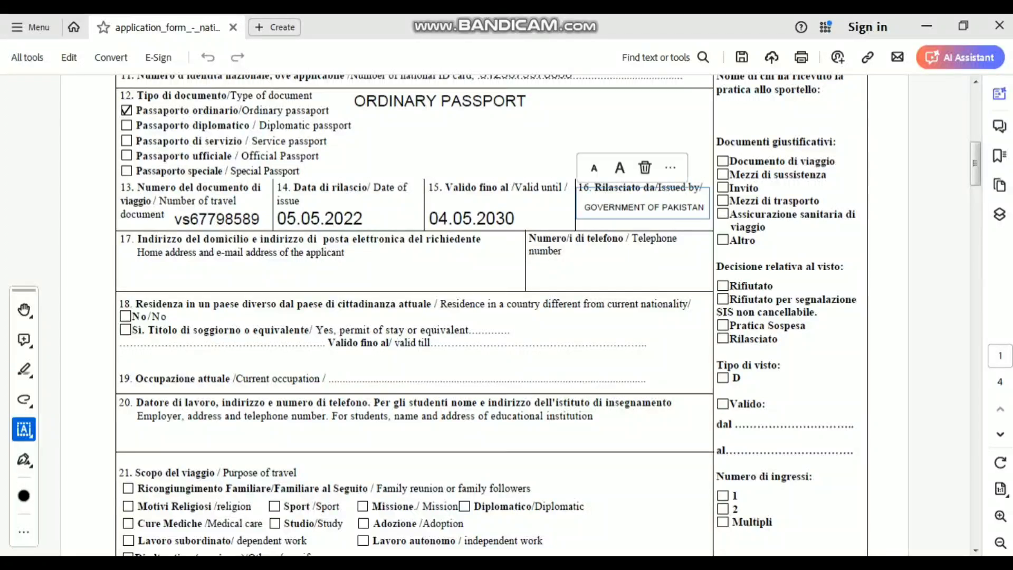
key("Escape")
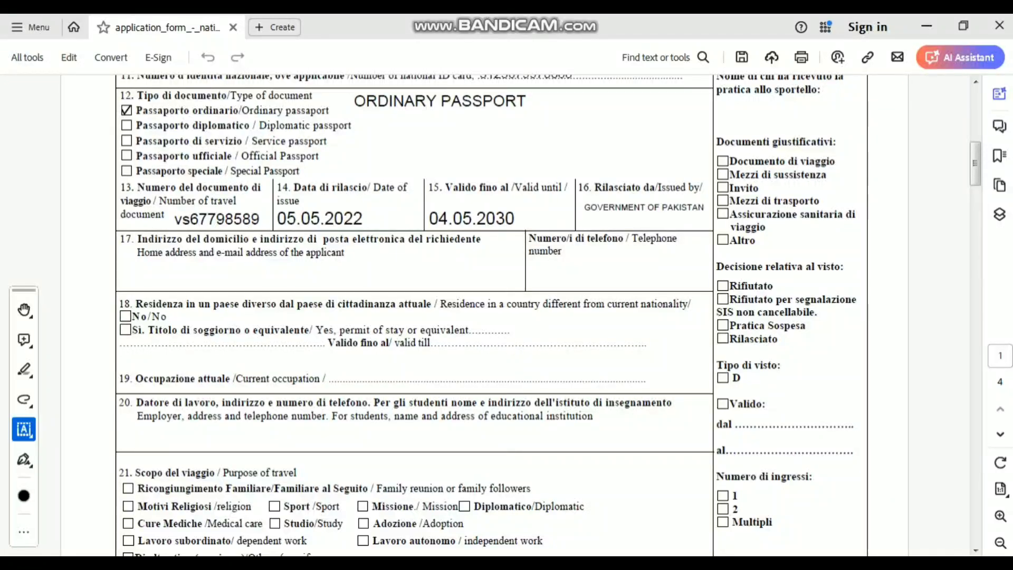
- Type the applicant's home address in field 17 and begin a second entry beside it
left_click(122, 278)
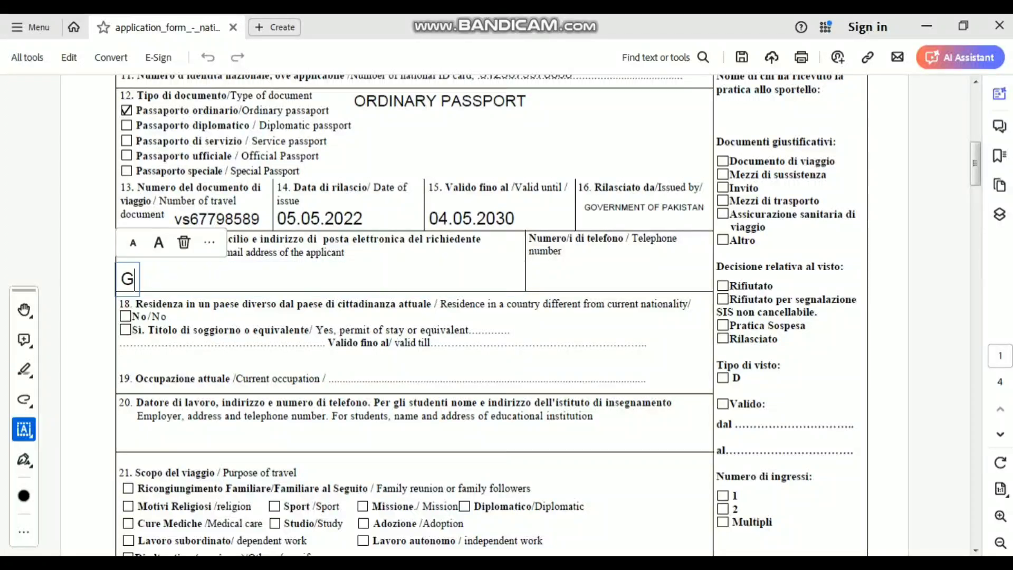
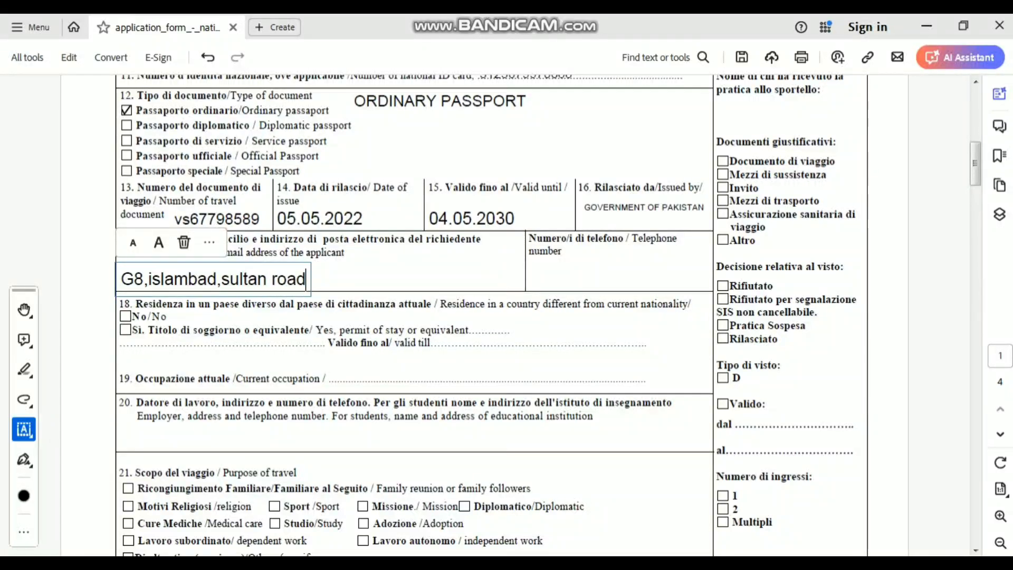
key("Escape")
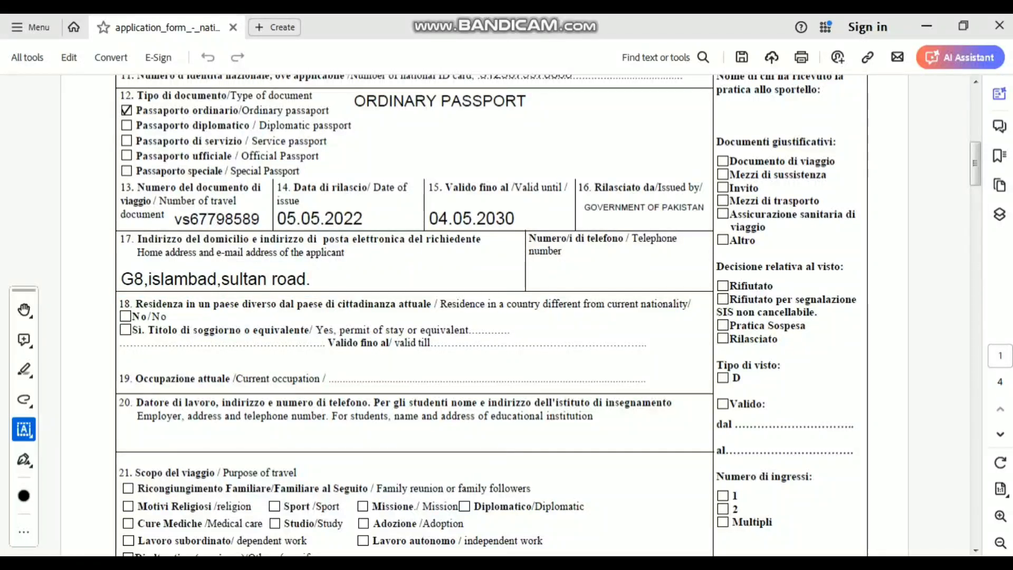
left_click(386, 267)
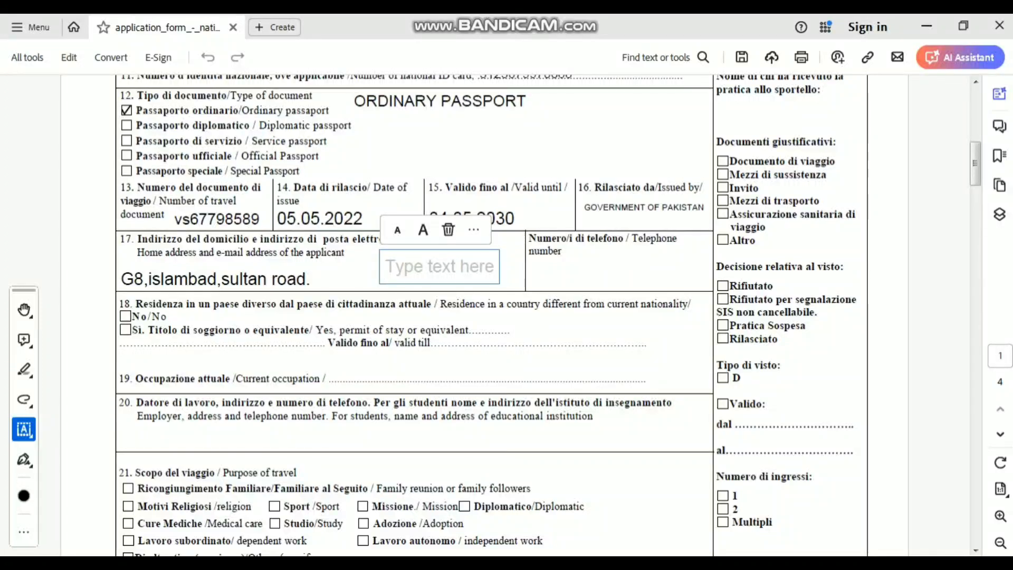
type("mu")
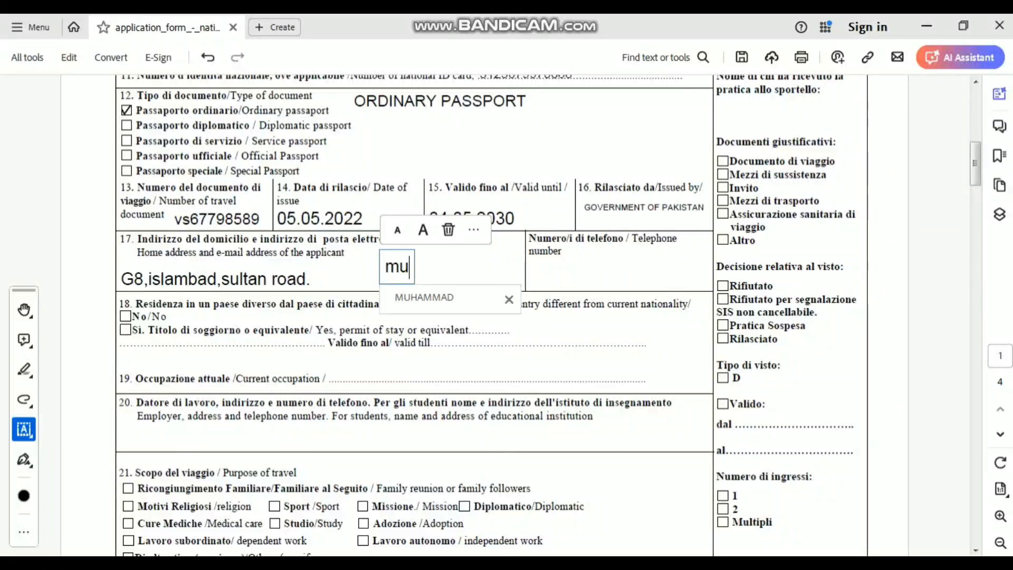
type("ha")
- Delete the unfinished box and type the applicant's e-mail address beside the home address
left_click(448, 229)
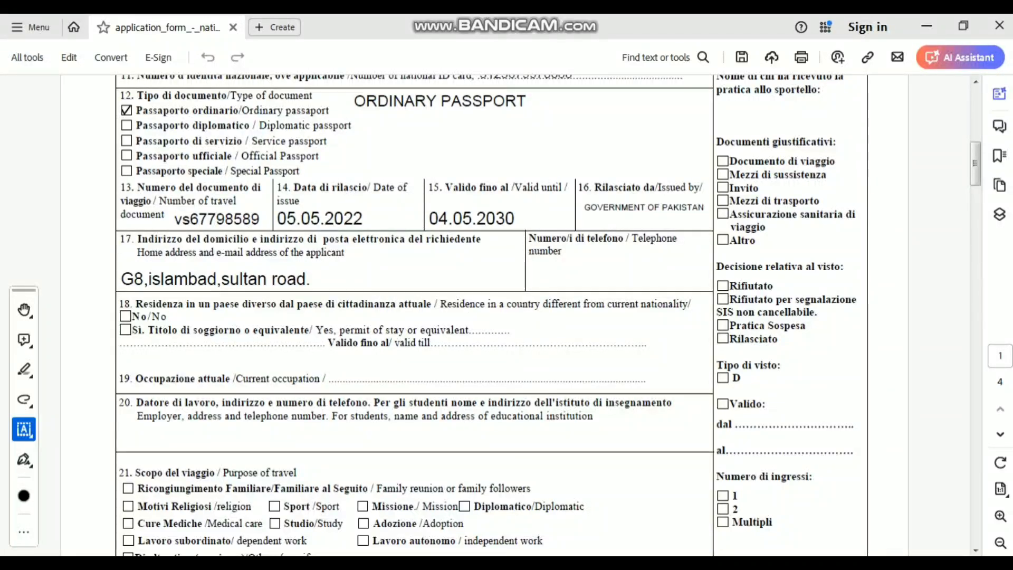
left_click(198, 278)
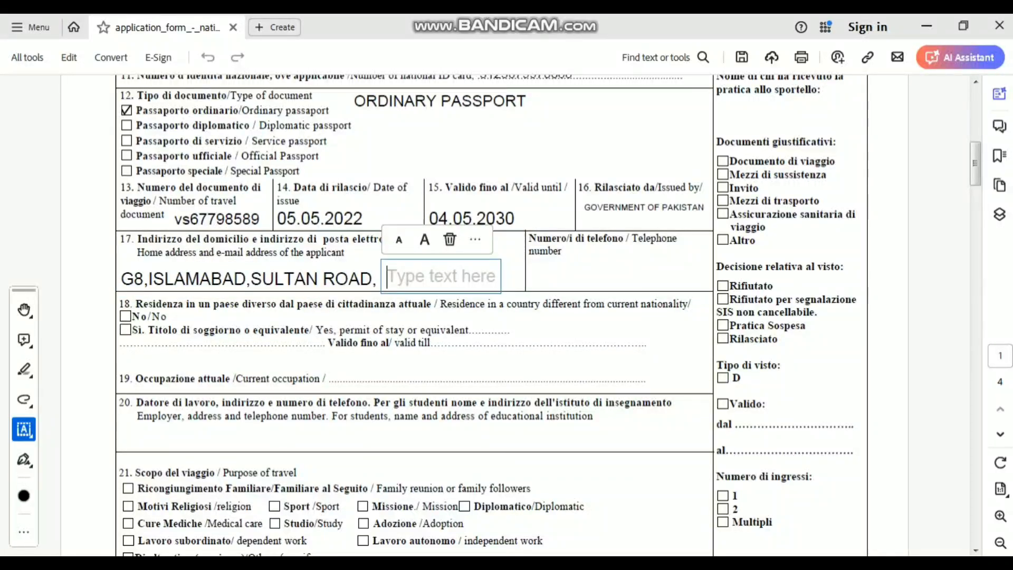
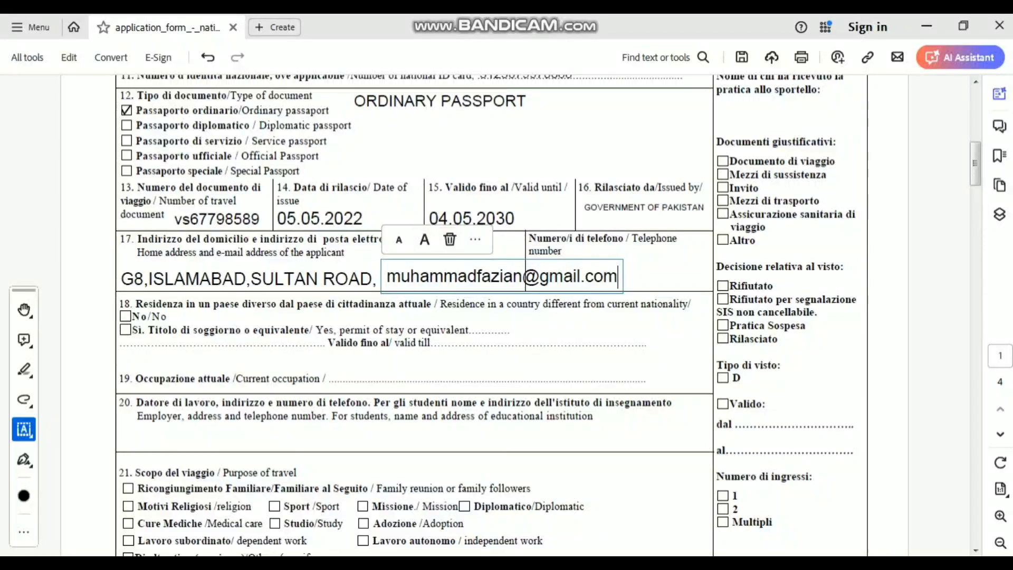
- Shrink the e-mail text in several steps so it fits beside the address
left_click(398, 240)
left_click(399, 241)
left_click(398, 243)
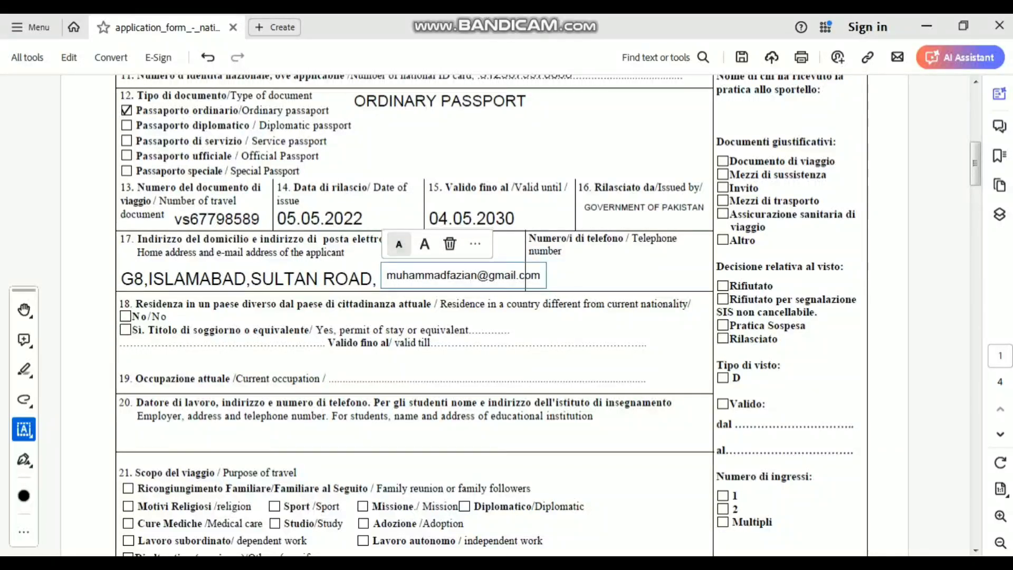
left_click(398, 244)
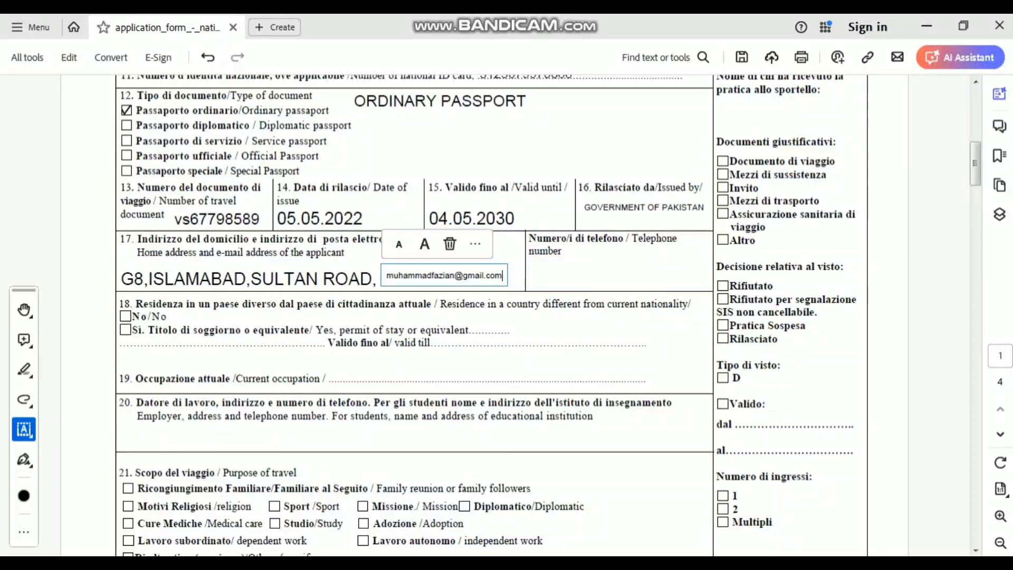
left_click(620, 279)
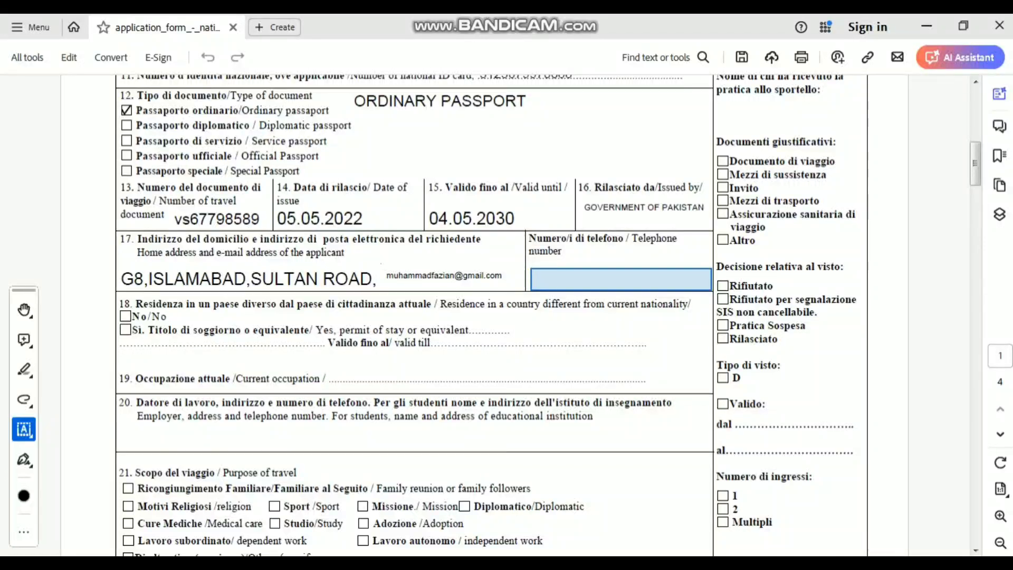
- Enter the applicant's telephone number and tick No for residence in another country in field 18
left_click(621, 279)
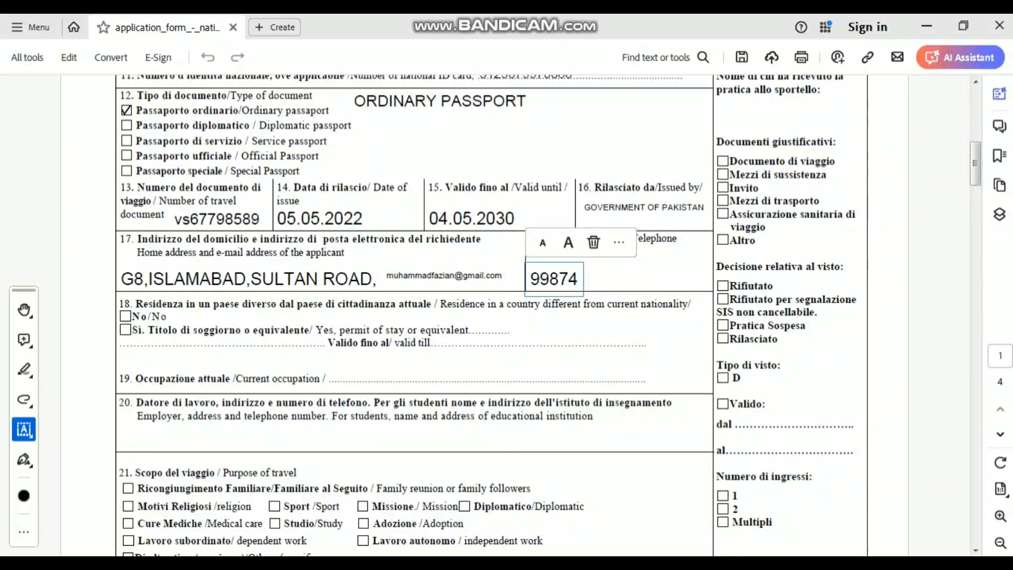
key("Escape")
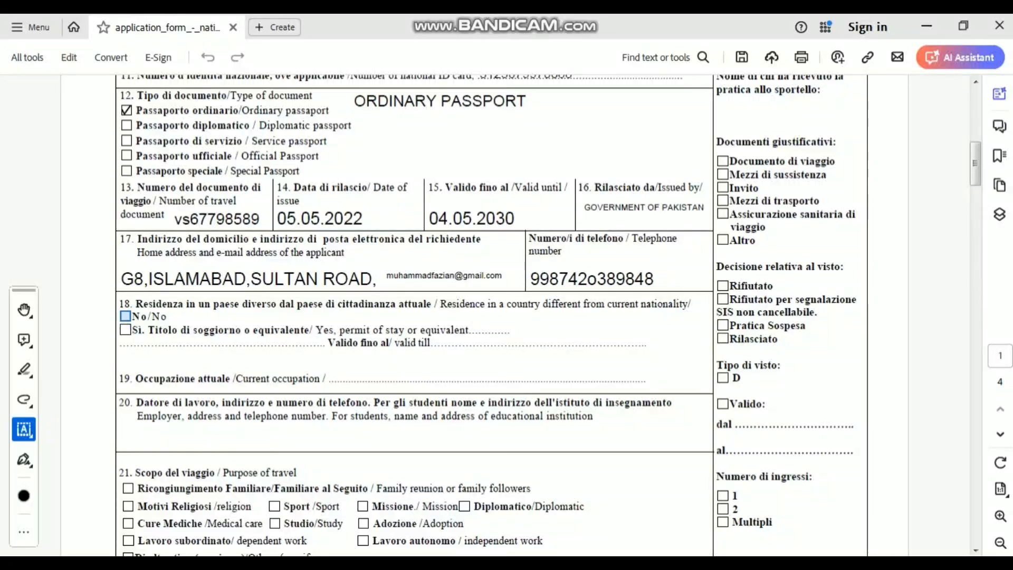
left_click(125, 316)
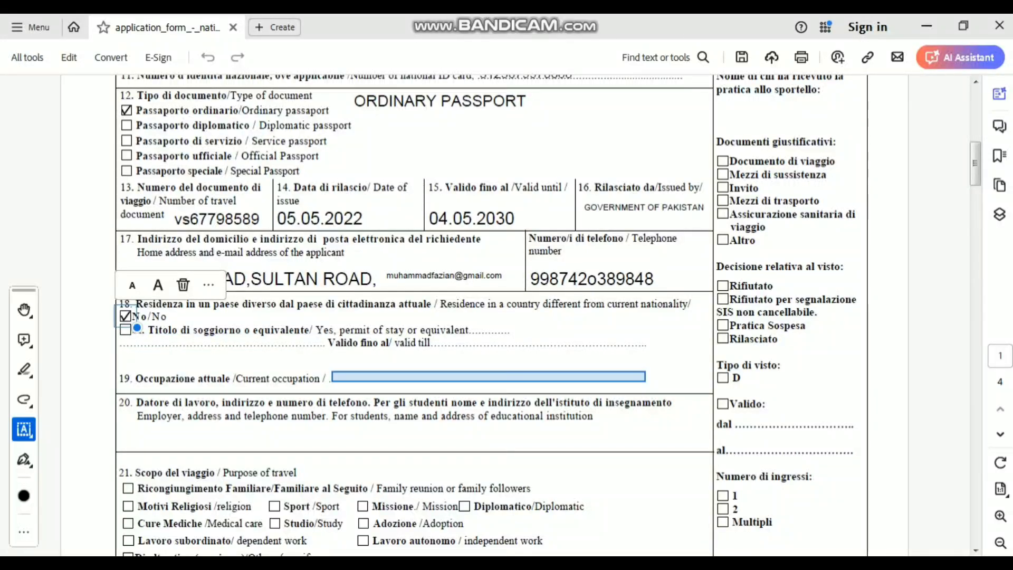
- Type STUDENT on field 19's current occupation line and enlarge the text four steps
left_click(338, 376)
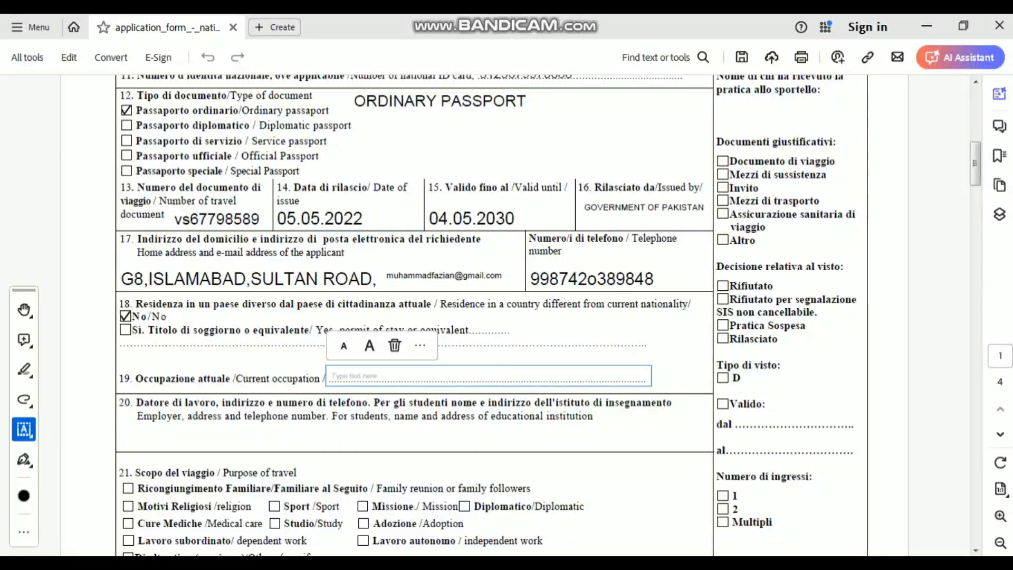
type("ST")
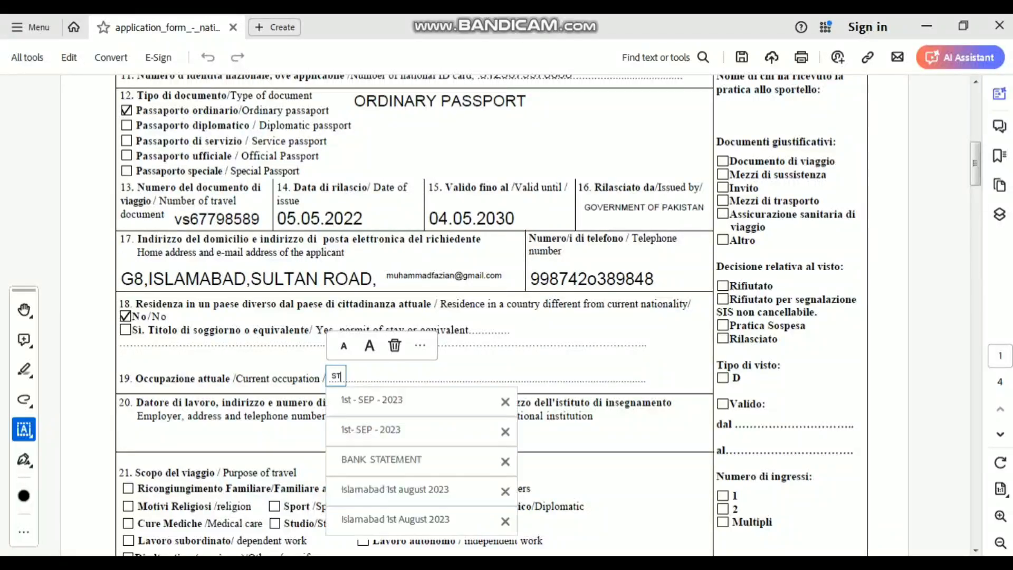
type("UD")
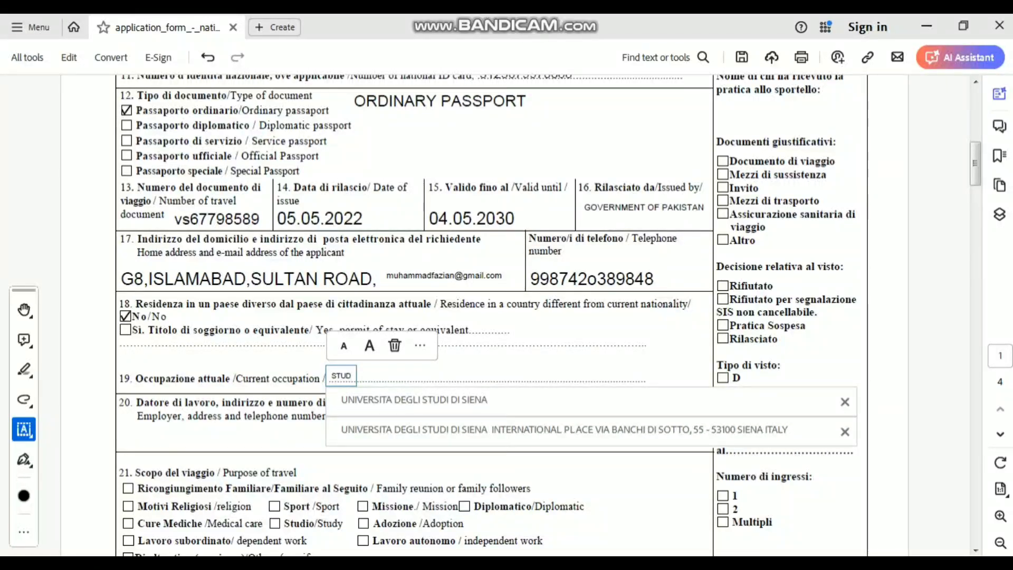
type("ENH")
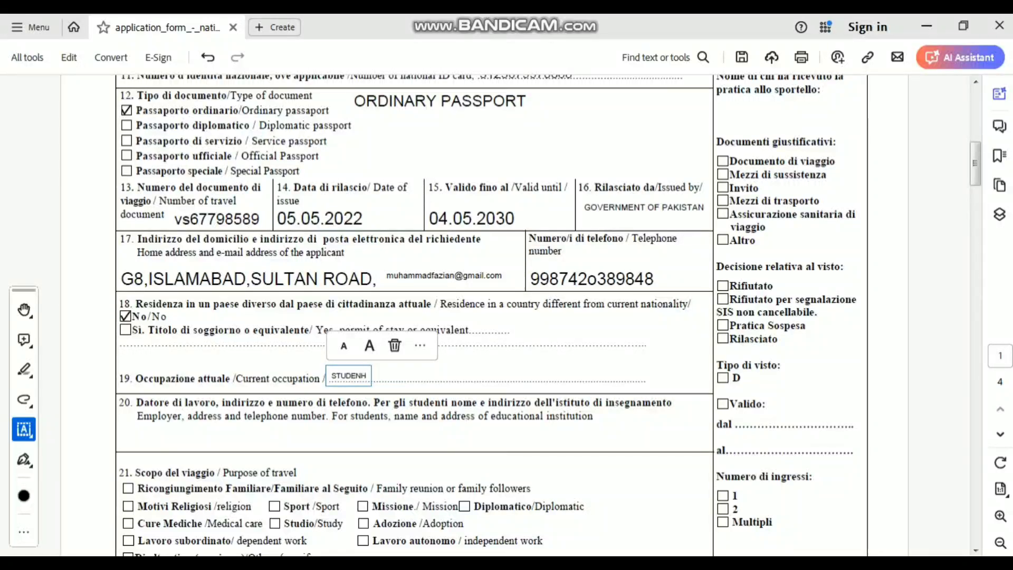
key("BackSpace")
type("T")
left_click(369, 345)
left_click(369, 339)
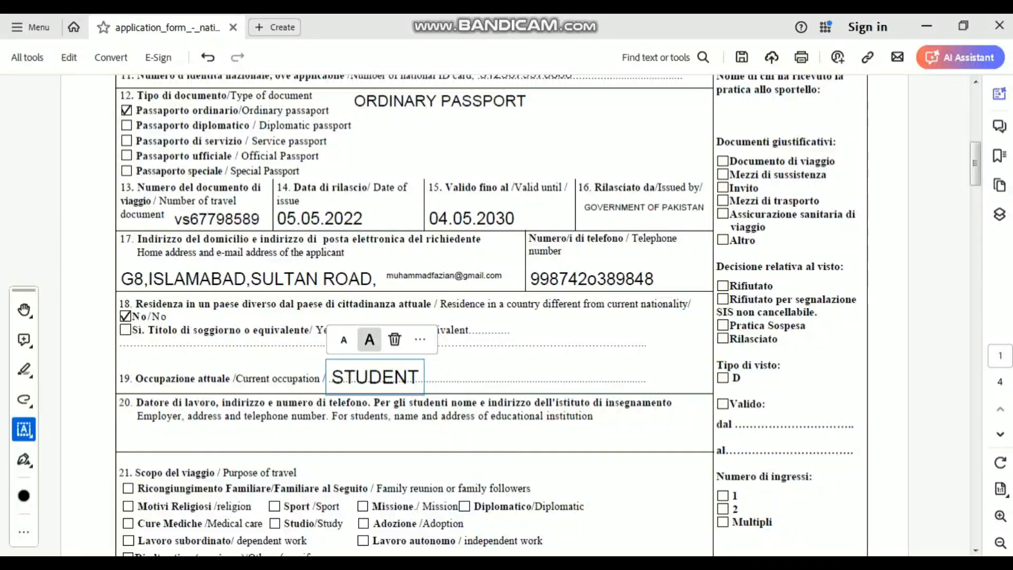
left_click(369, 339)
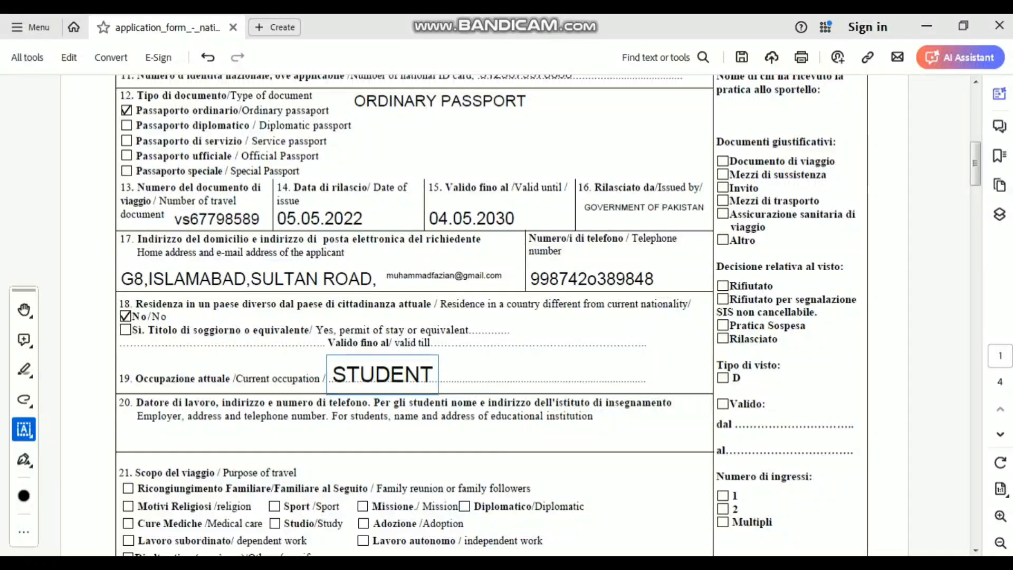
left_click(369, 337)
key("Escape")
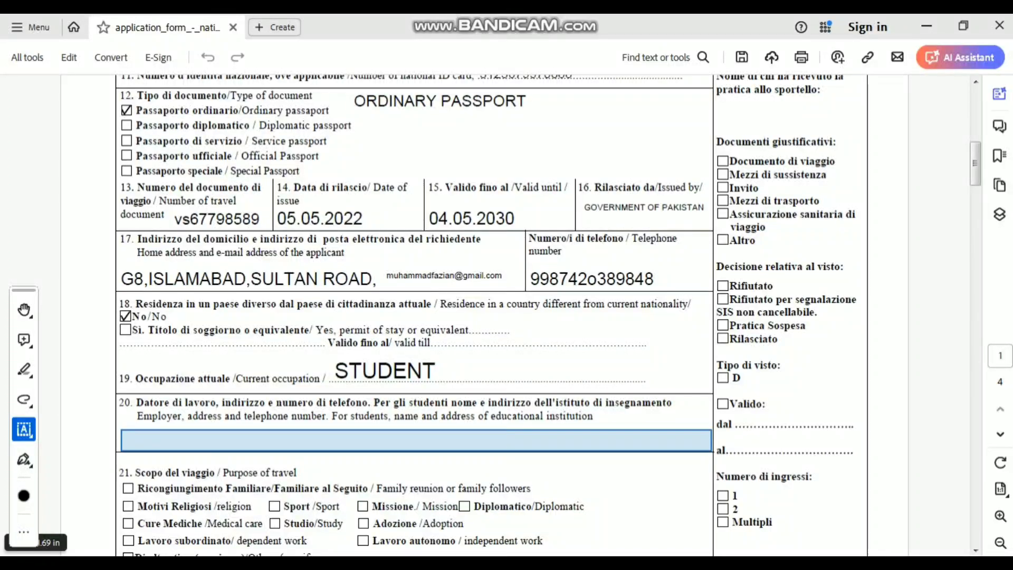
- Enter 'QUAID -E-AZAM UNIVERSITY ISLAMABAD,' in field 20, correcting the mistyped letters
left_click(122, 440)
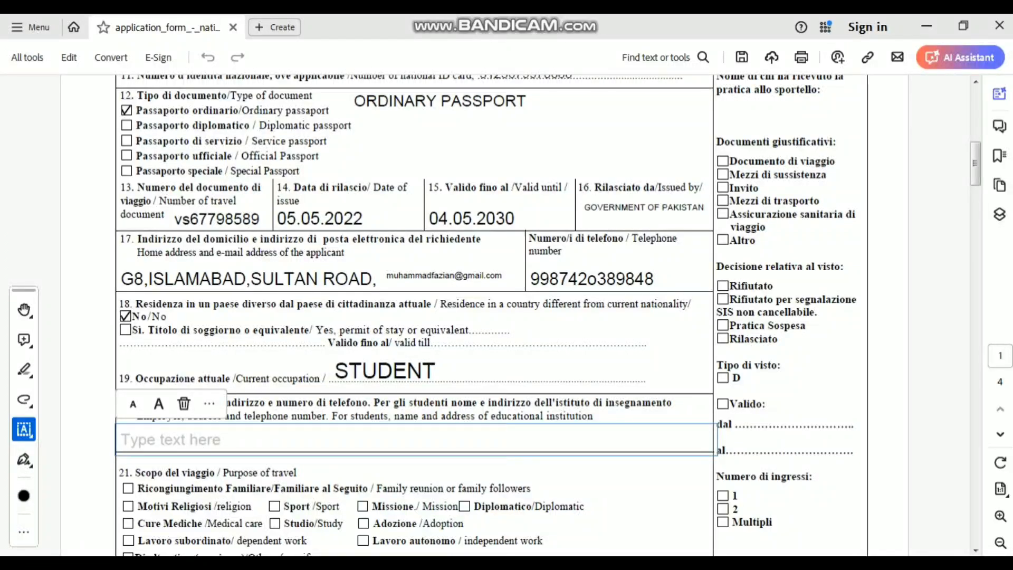
type("Q")
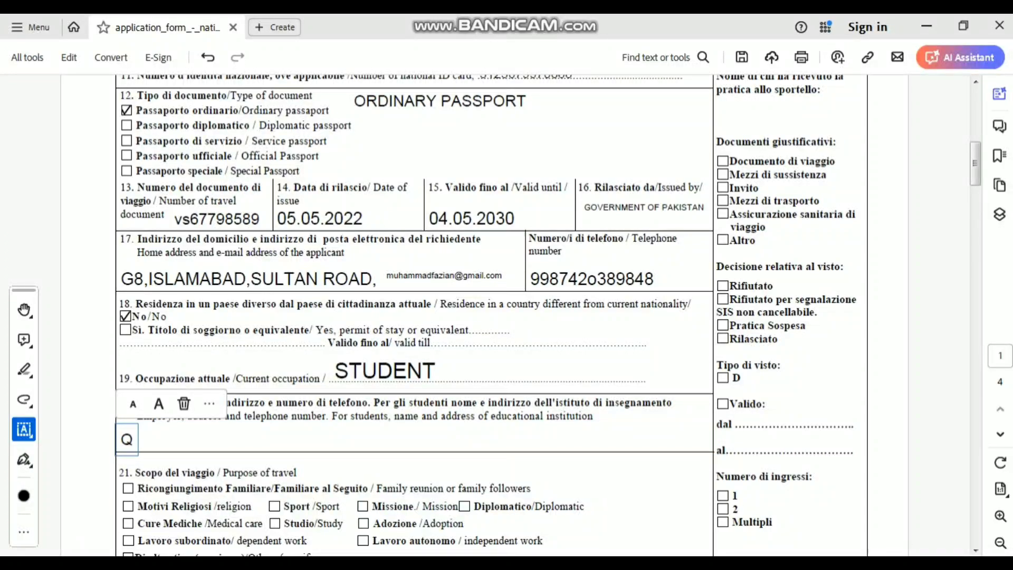
type("UAID")
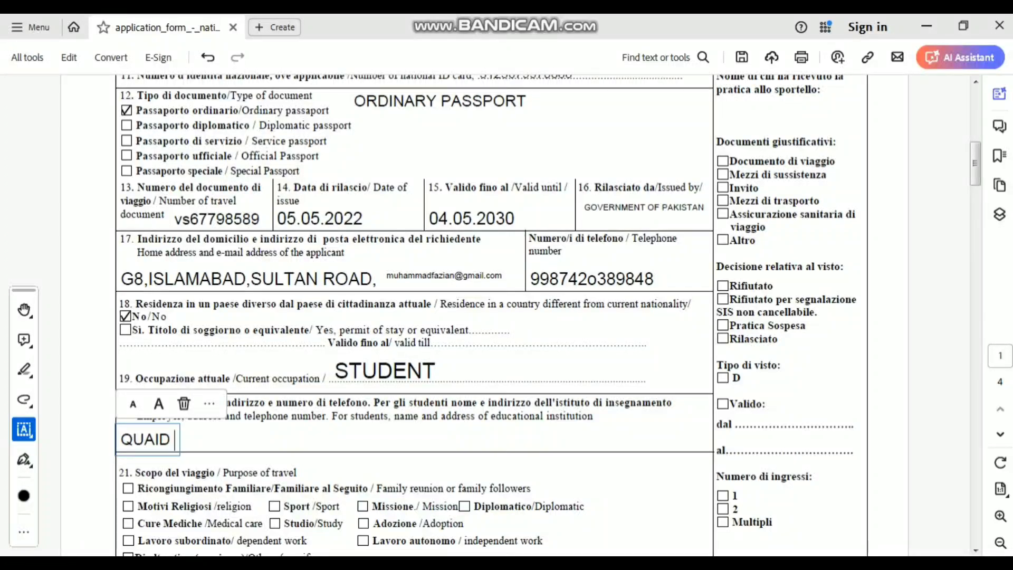
type(" -")
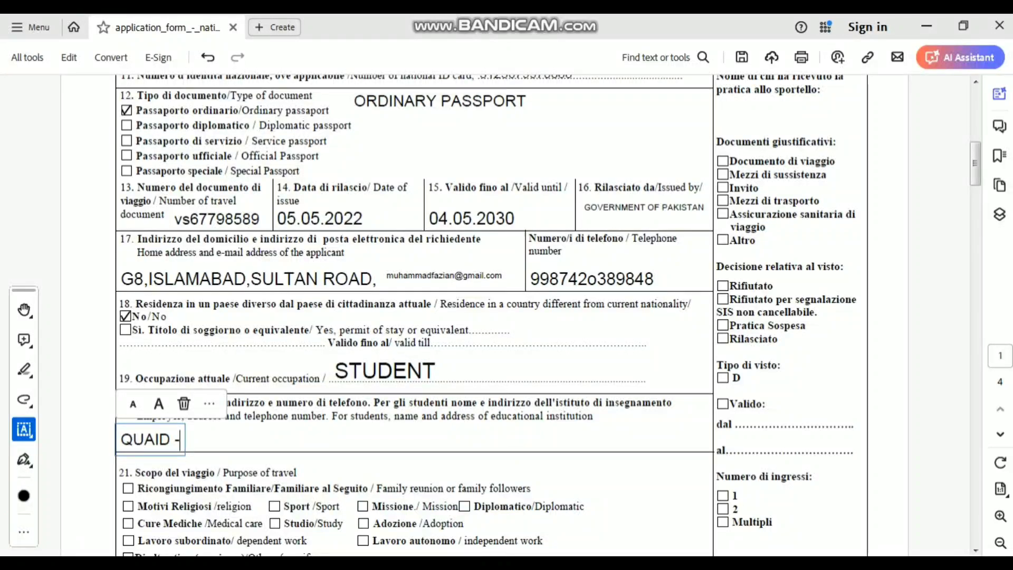
type("E-AZ")
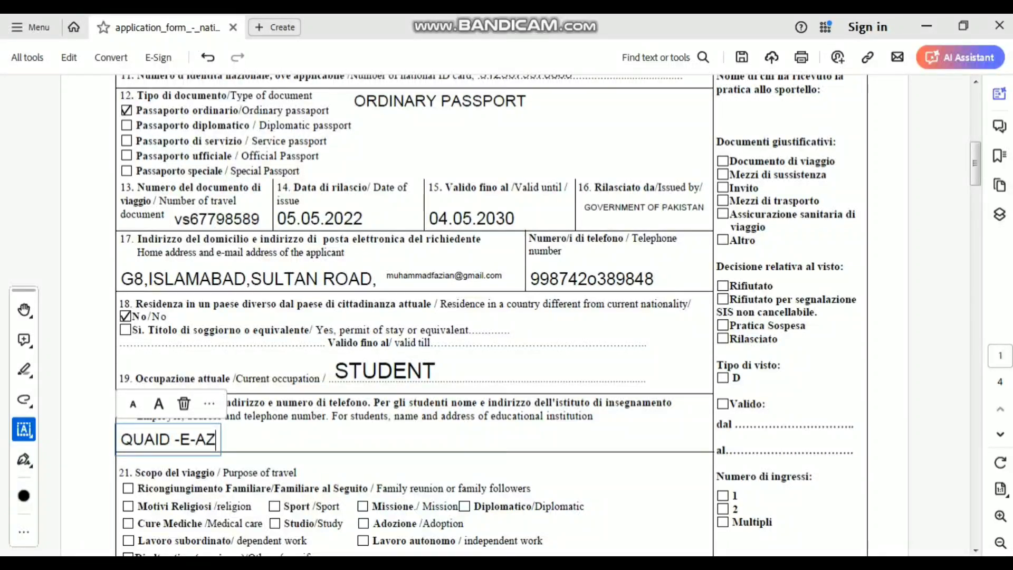
type("Am Un")
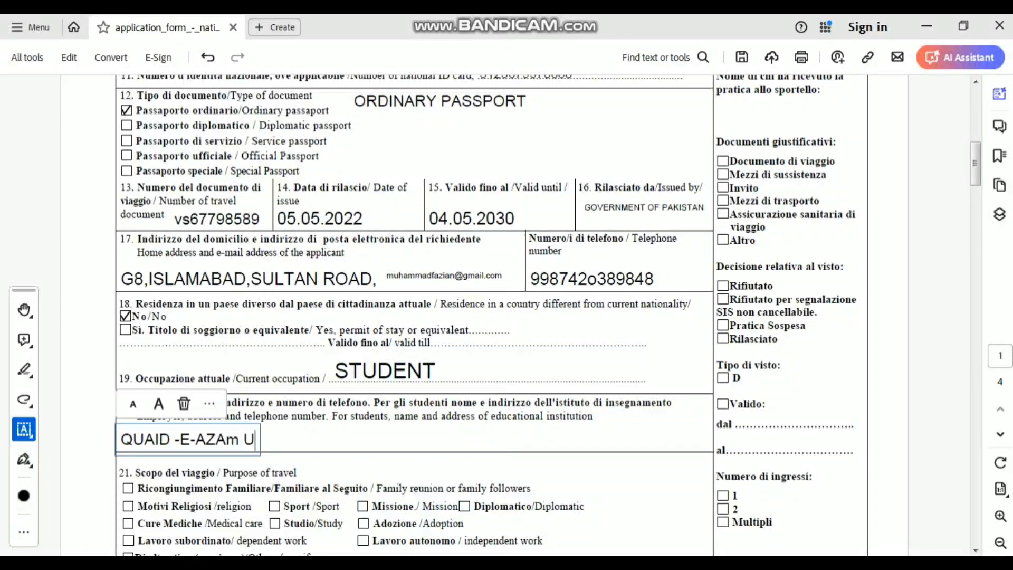
key("BackSpace")
key("BackSpace")
key("BackSpace")
key("BackSpace")
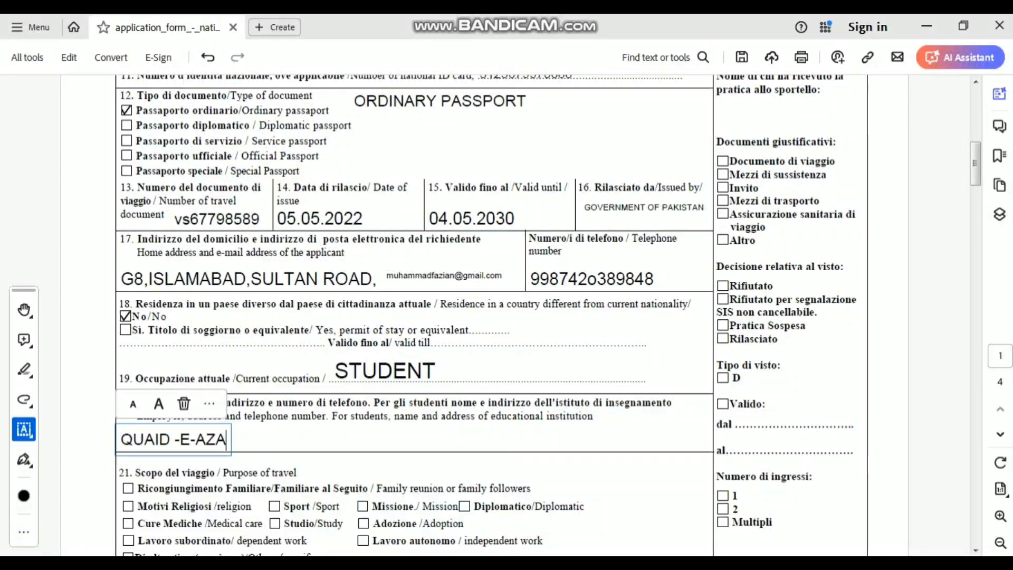
type("M UNI")
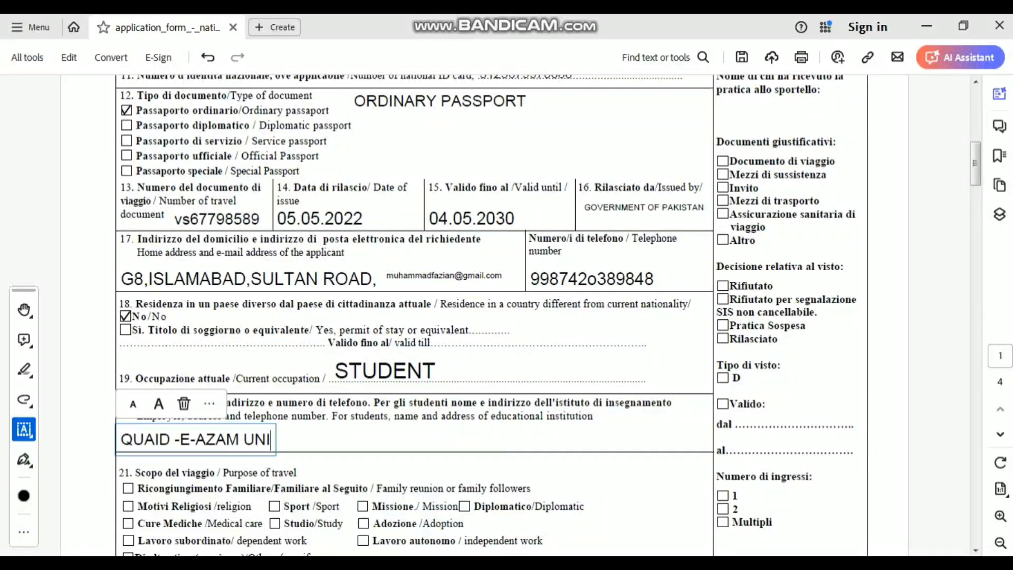
type("VERSITY")
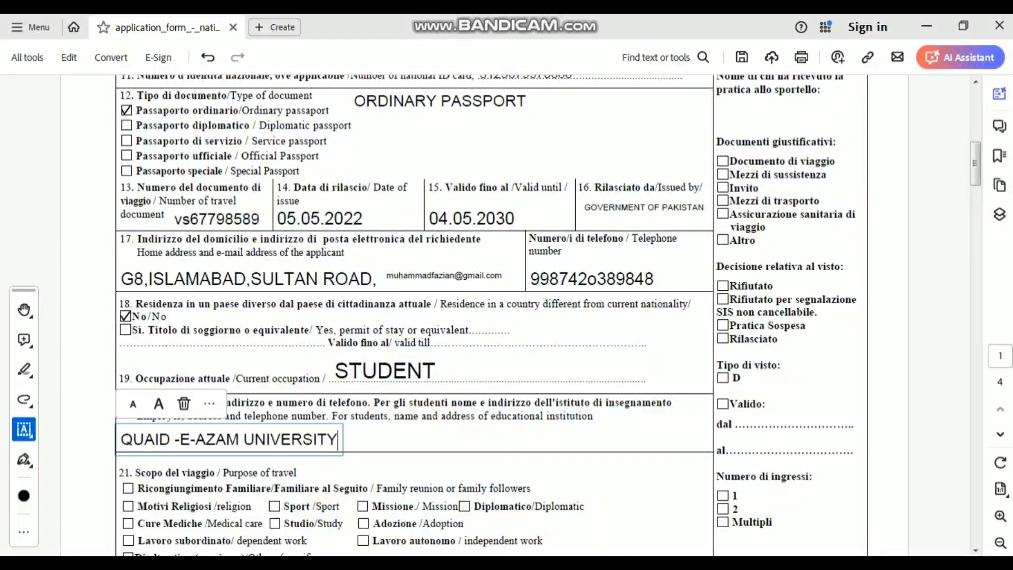
type(" ISLAMA")
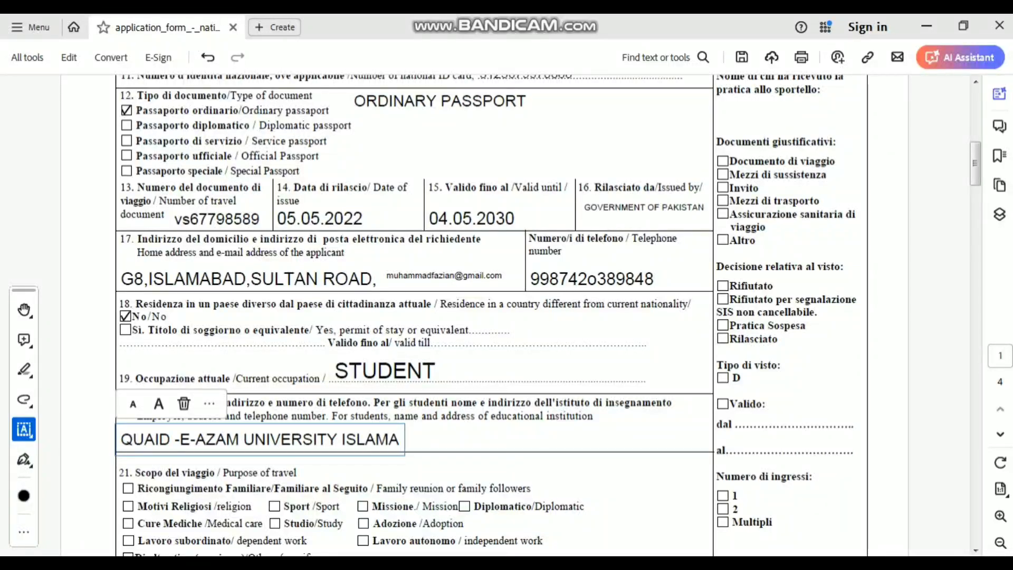
type("BAD,")
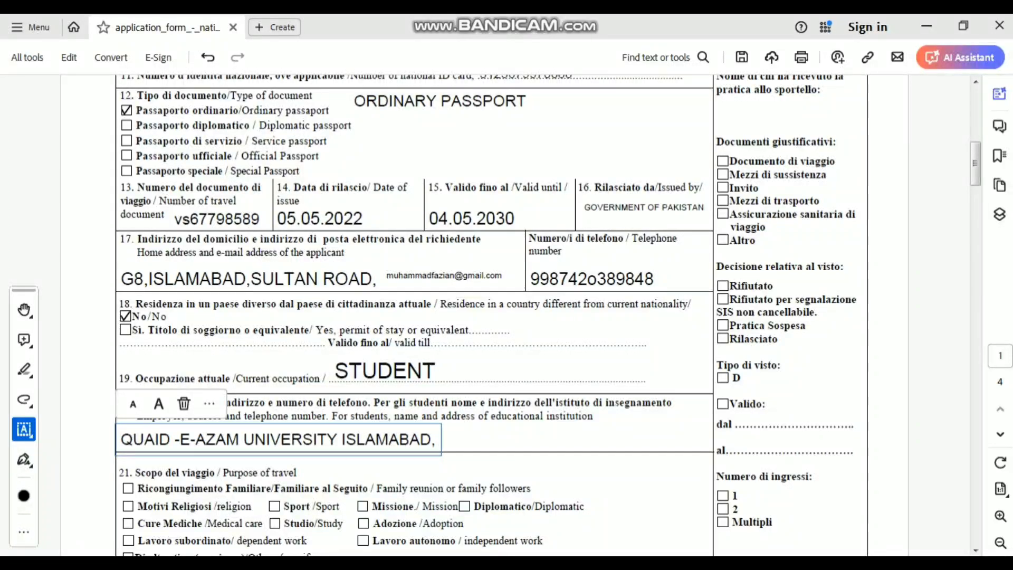
key("Escape")
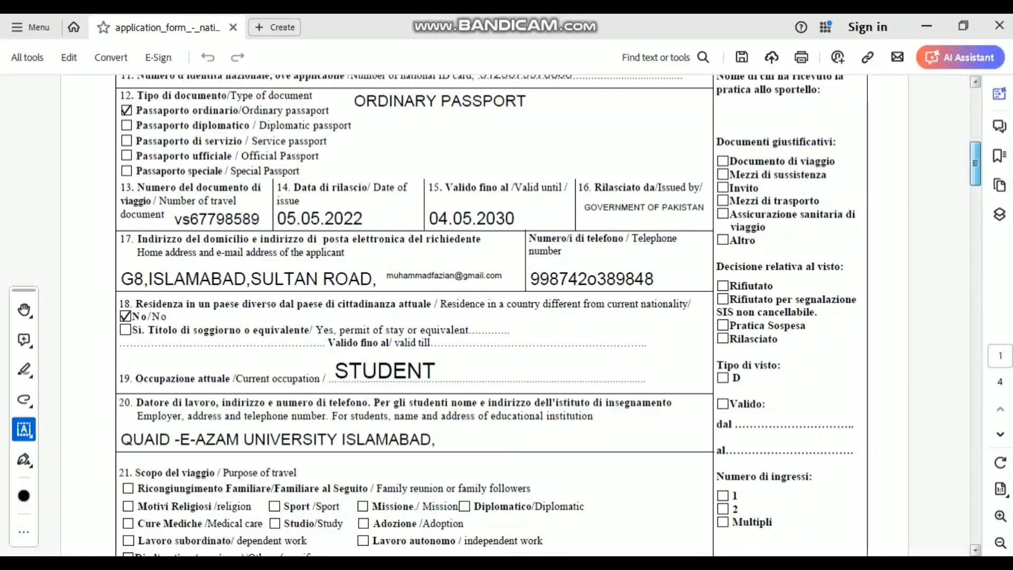
- Switch Fill & Sign to Checkmark and tick Studio/Study as the purpose of travel in field 21
scroll(490, 316, "down", 2)
scroll(490, 295, "down", 4)
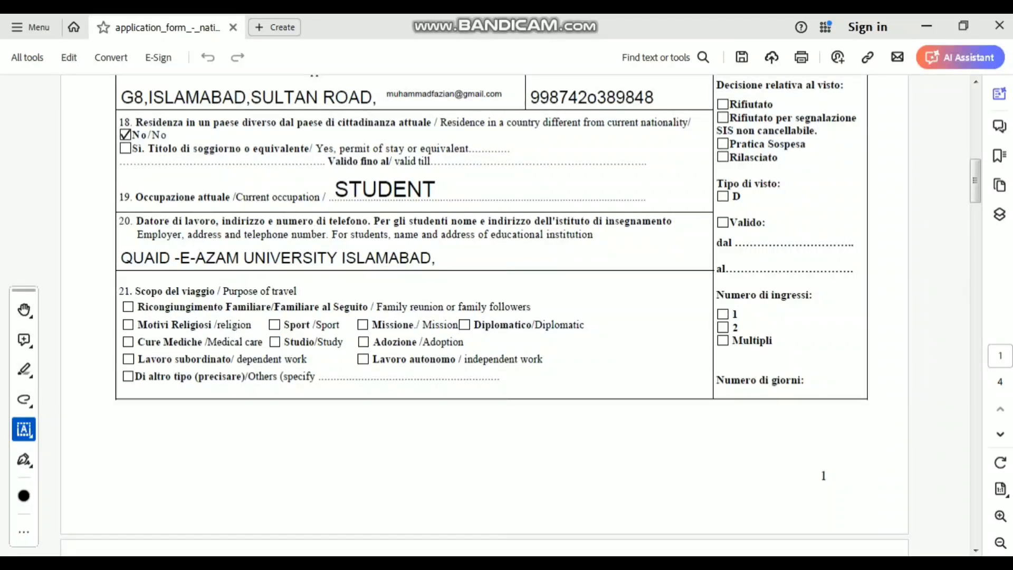
left_click(24, 429)
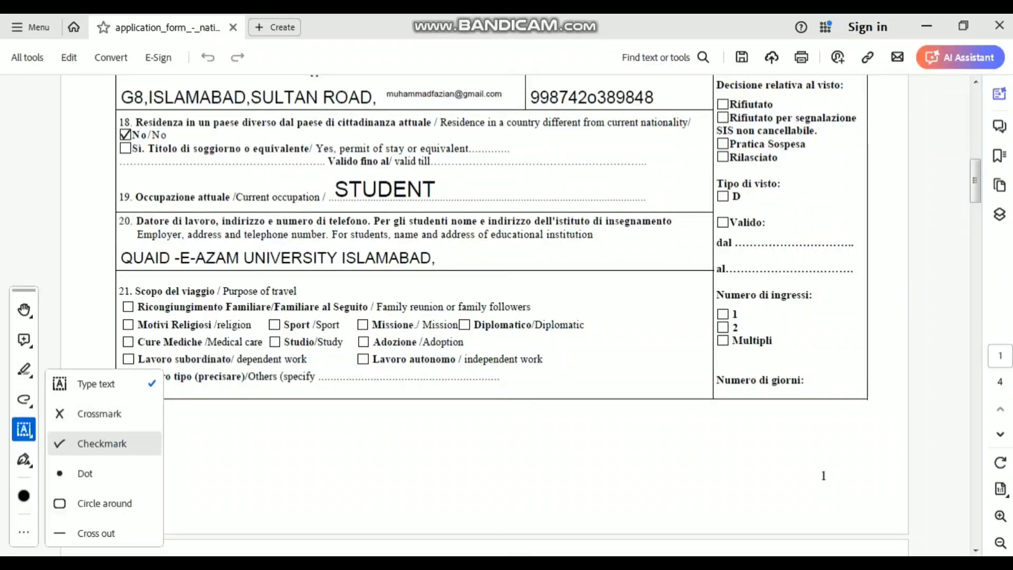
left_click(102, 443)
left_click(274, 341)
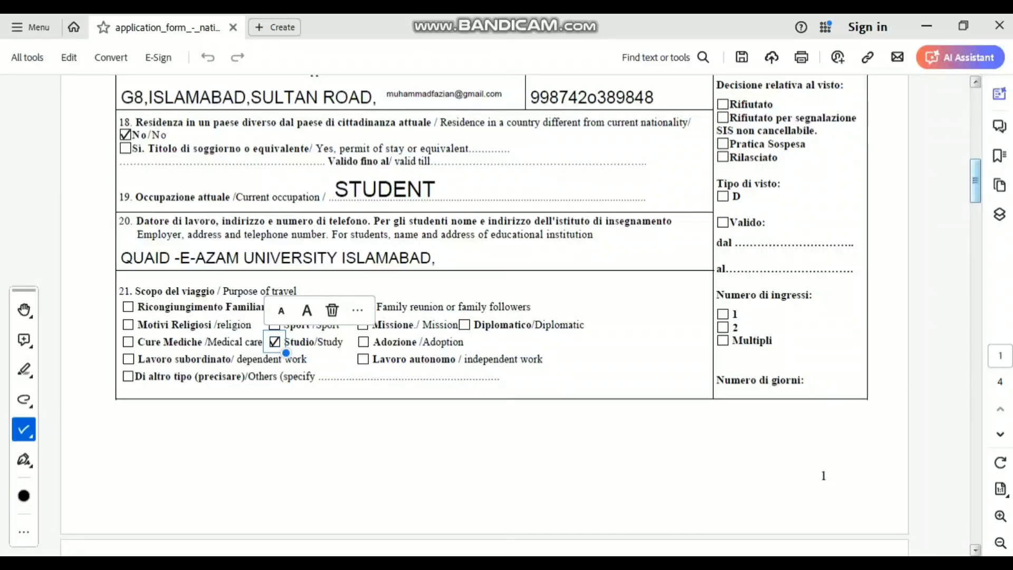
scroll(521, 307, "down", 3)
scroll(188, 299, "down", 12)
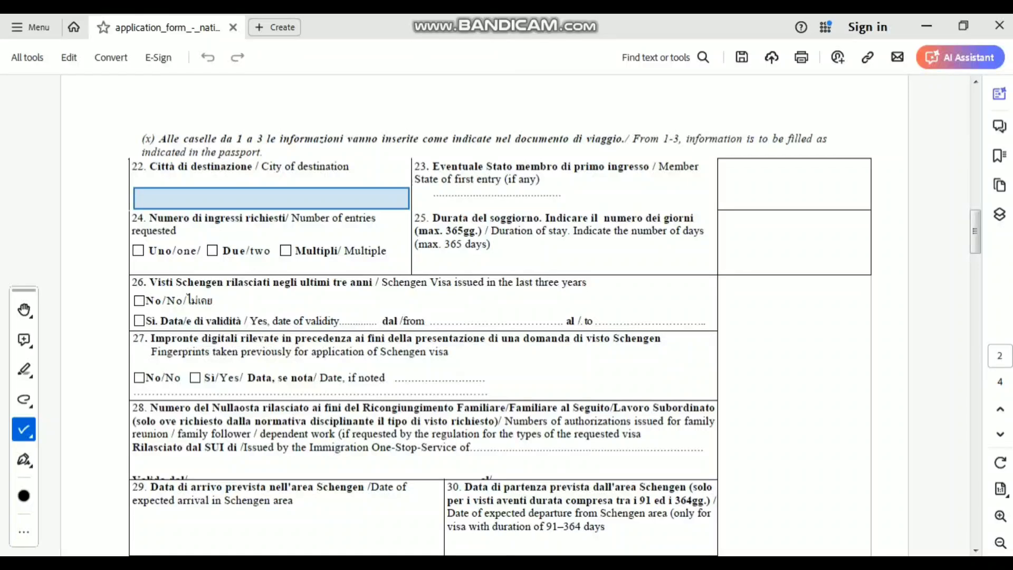
- Enter ROME as the city of destination in field 22 and place a checkmark in field 23
left_click(271, 199)
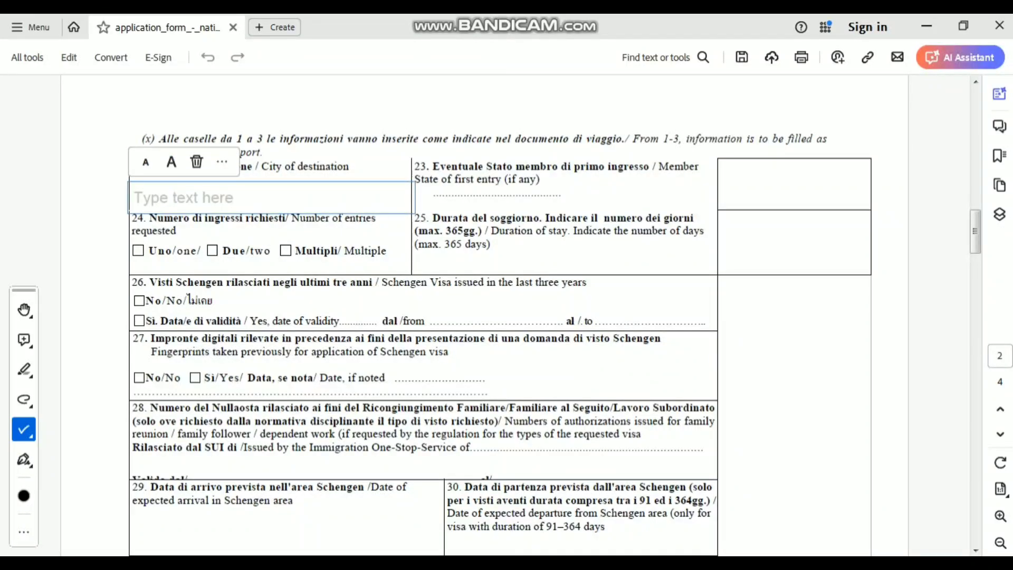
type("R")
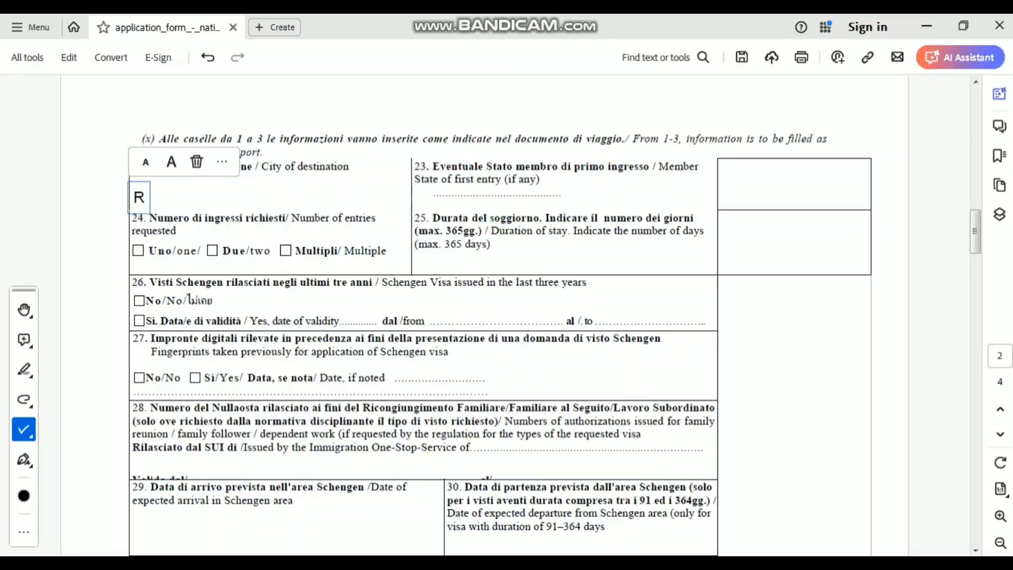
type("OME")
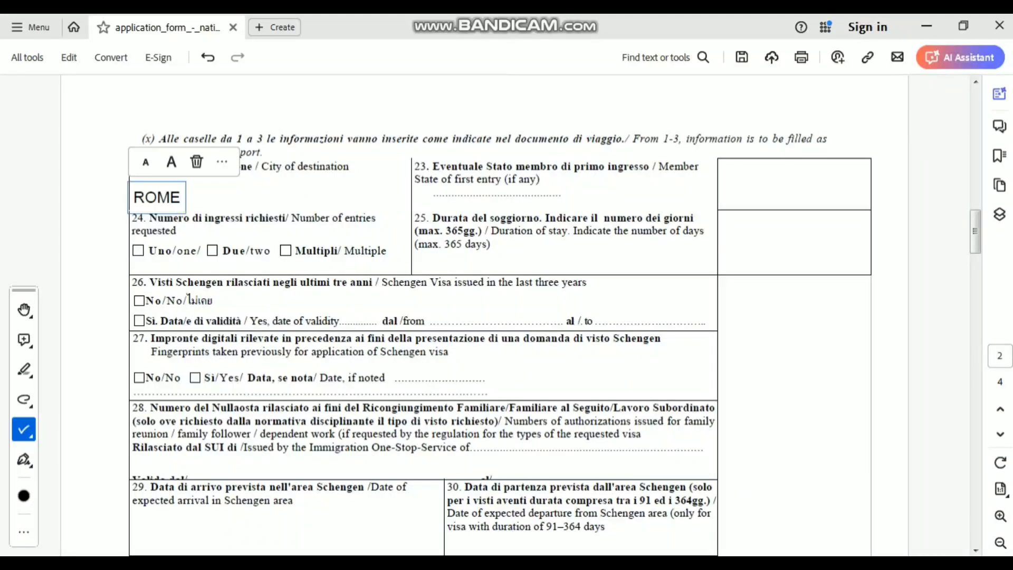
key("Escape")
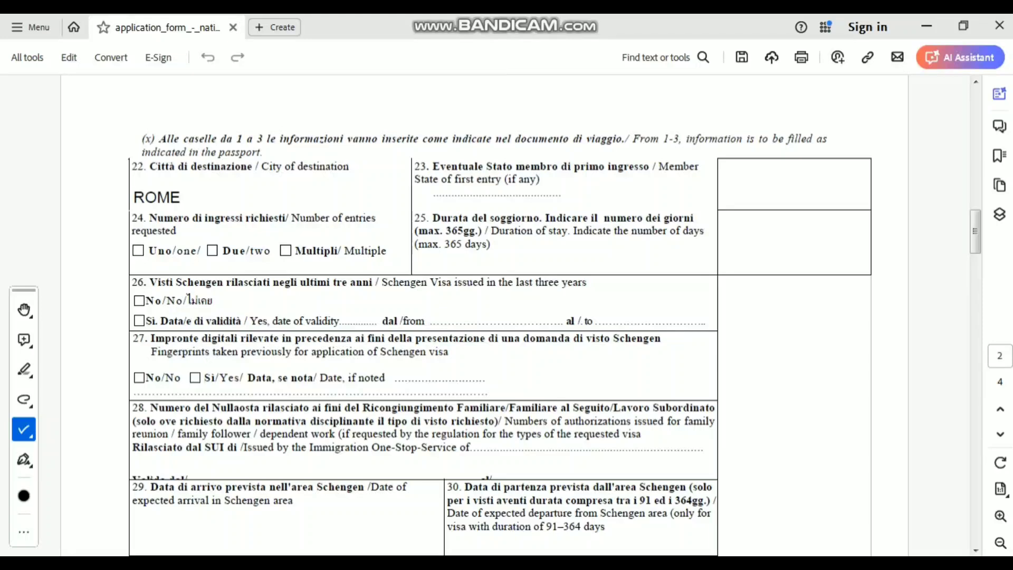
left_click(570, 188)
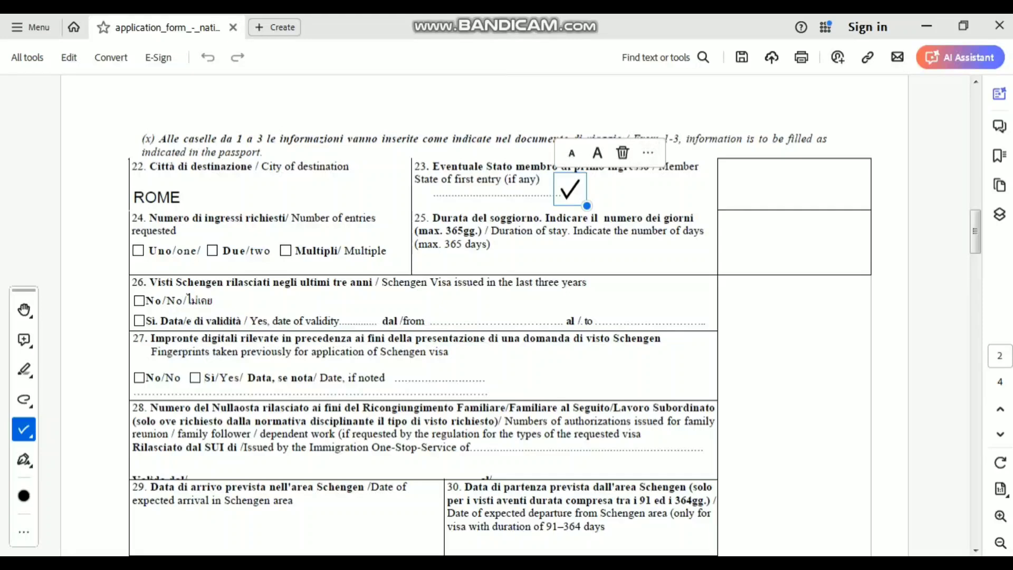
- Delete the stray field 23 checkmark and enter ITALY there via the autofill suggestion
left_click(622, 152)
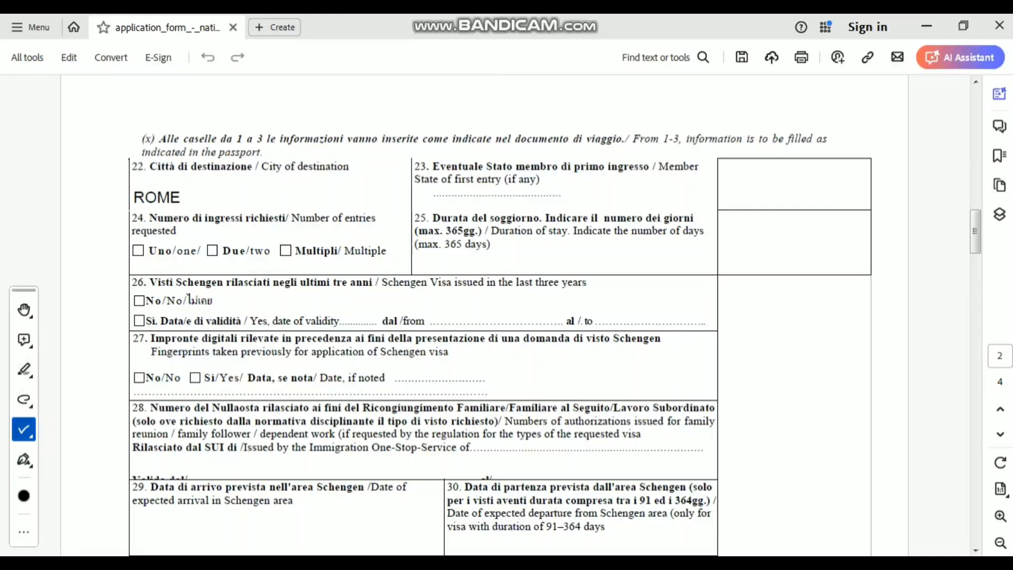
left_click(24, 428)
left_click(95, 383)
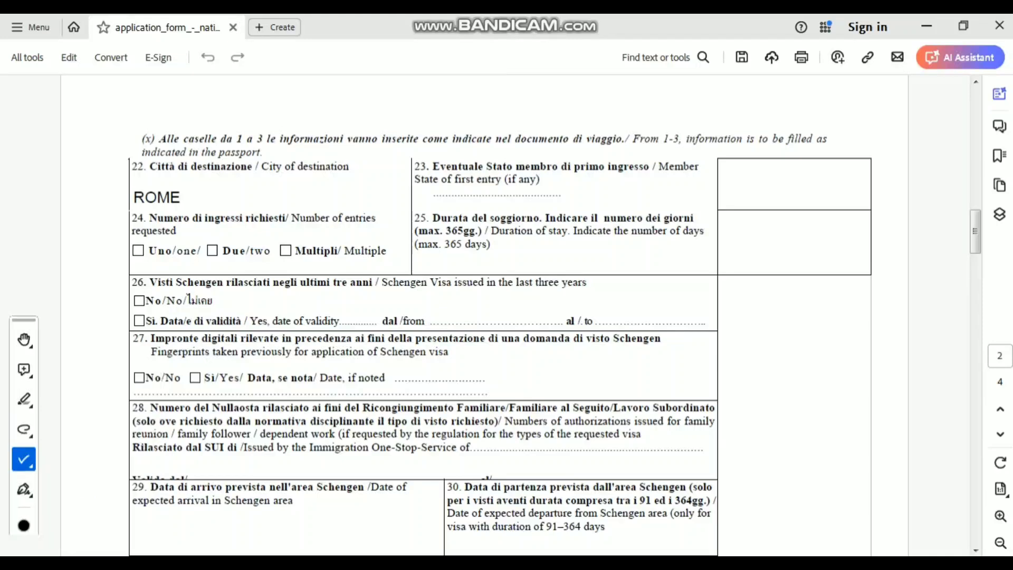
left_click(438, 191)
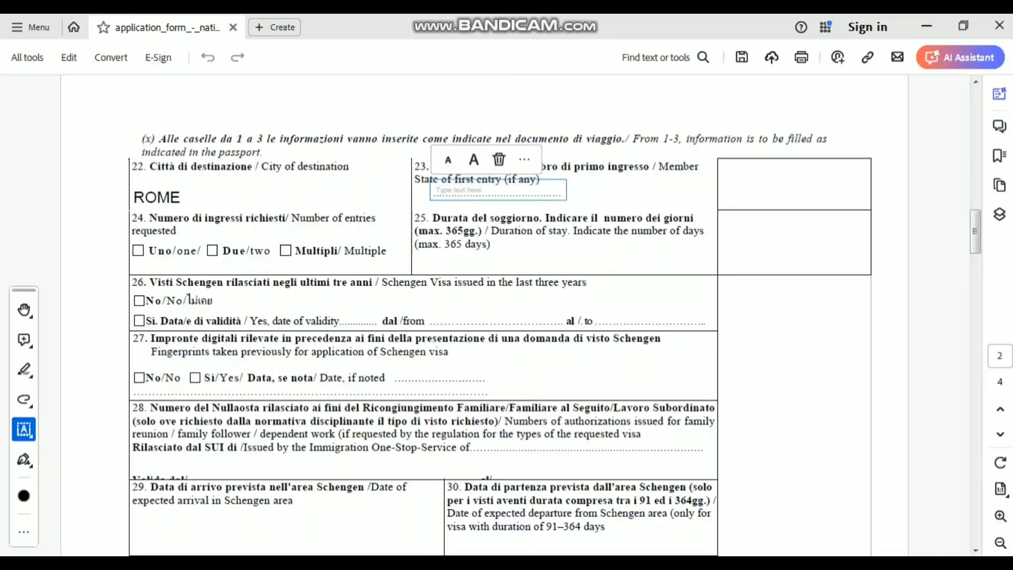
type("ITAKY")
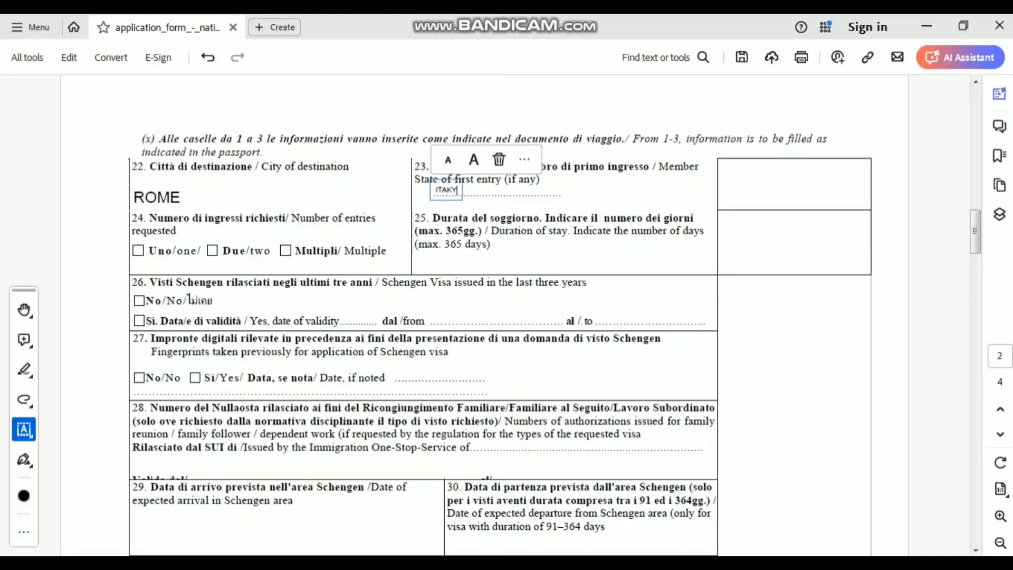
key("BackSpace")
key("BackSpace")
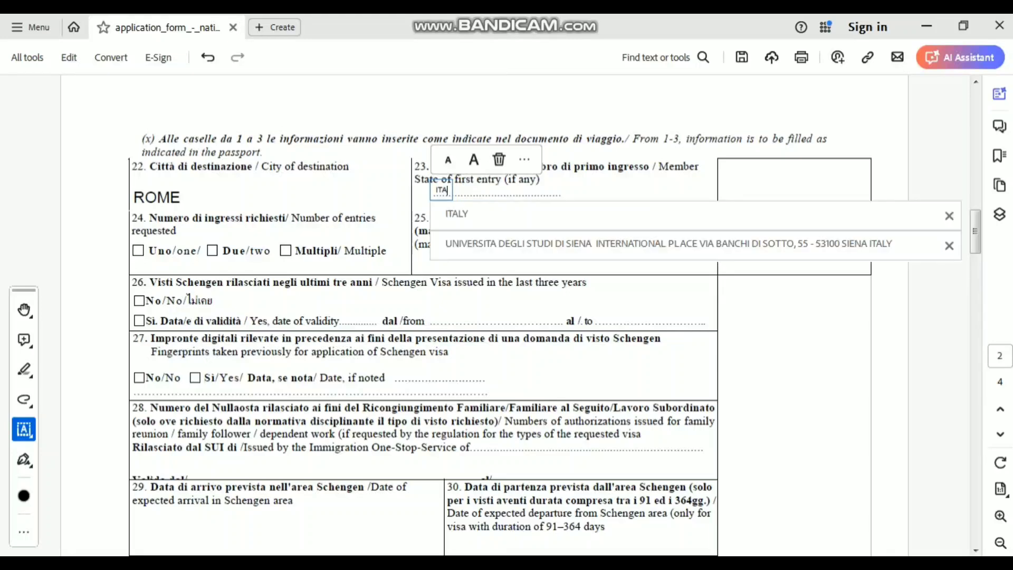
key("Down")
key("Return")
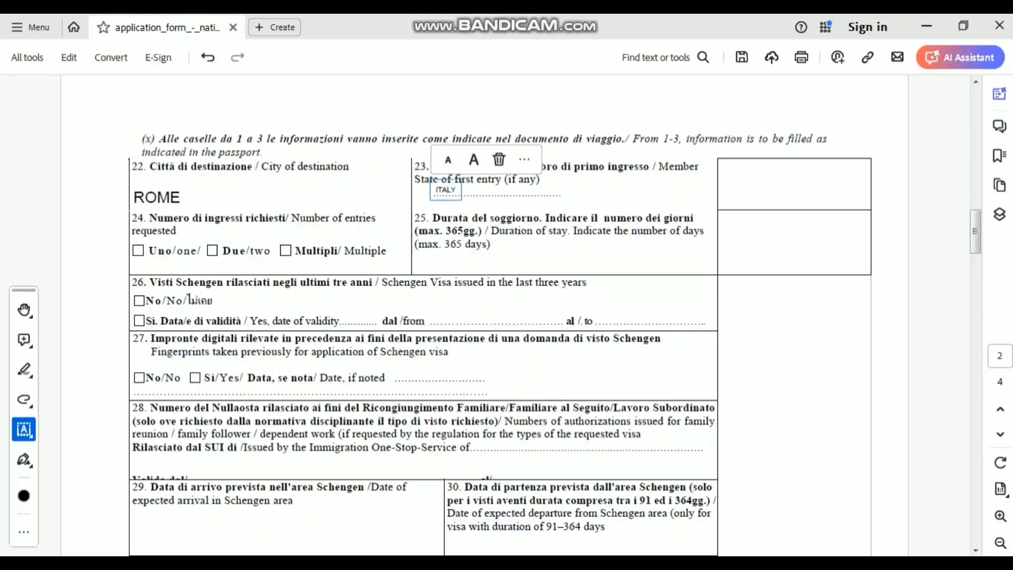
- Enlarge the ITALY text three steps and move it right onto the field 23 line
left_click(473, 159)
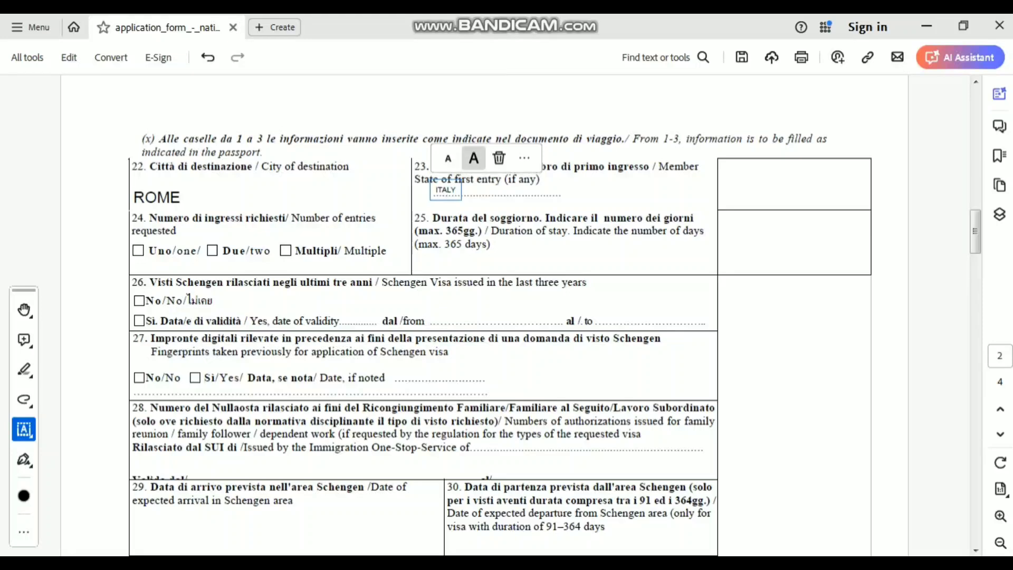
left_click(474, 156)
left_click(473, 153)
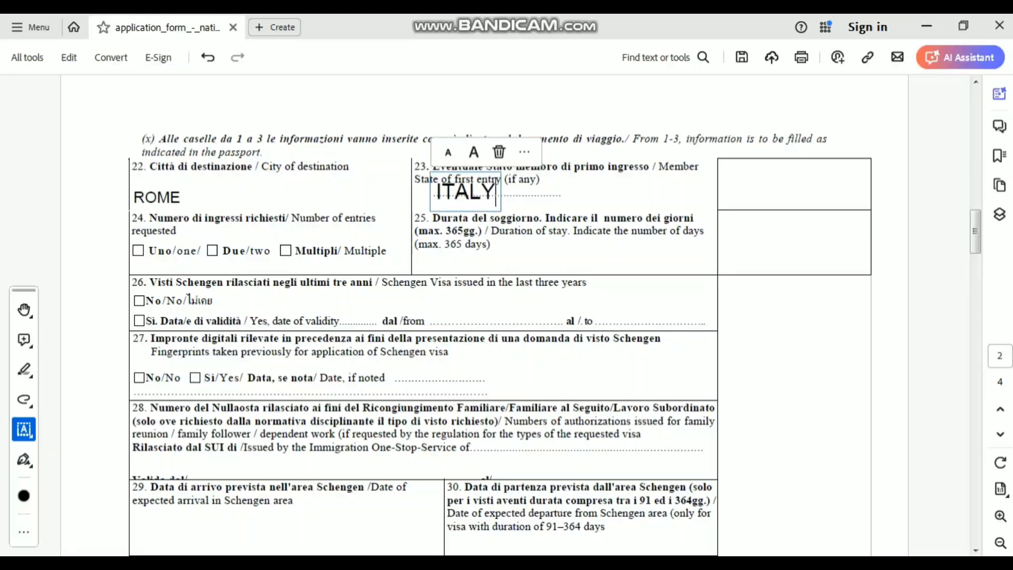
left_click_drag(474, 171, 600, 174)
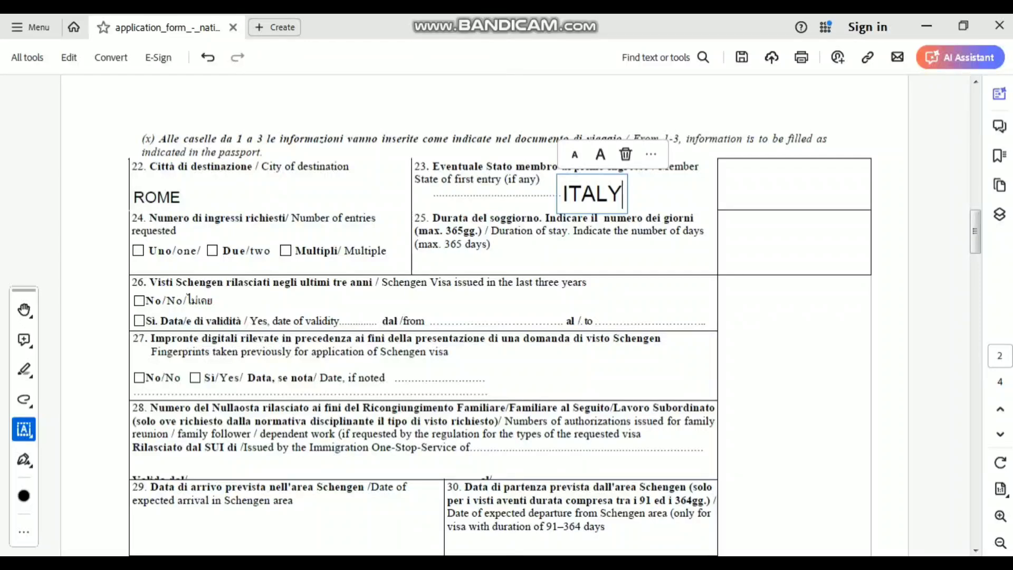
key("Escape")
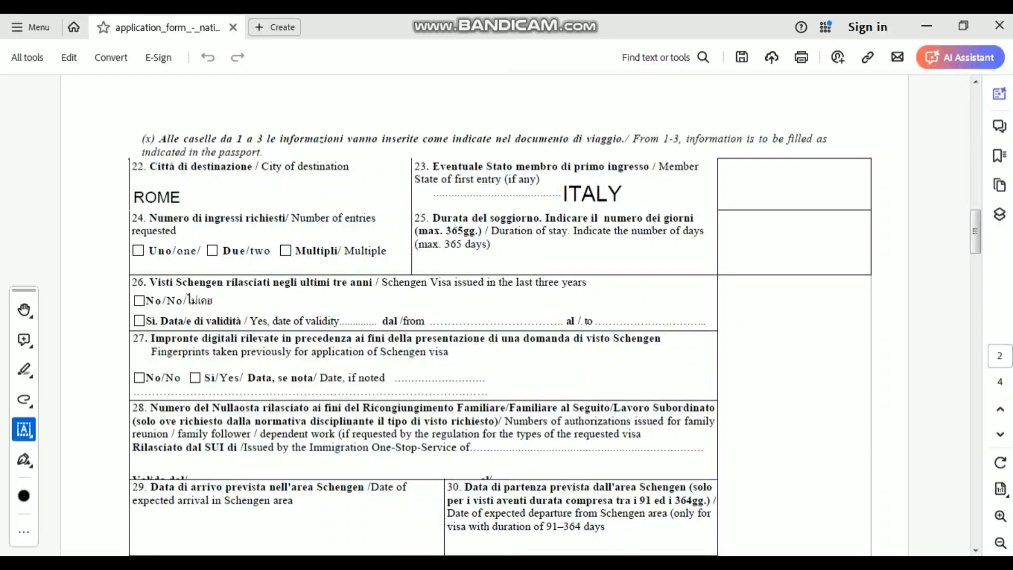
- Tick Multiple entries and enter 365 DAYS as the stay duration in field 25
left_click(286, 251)
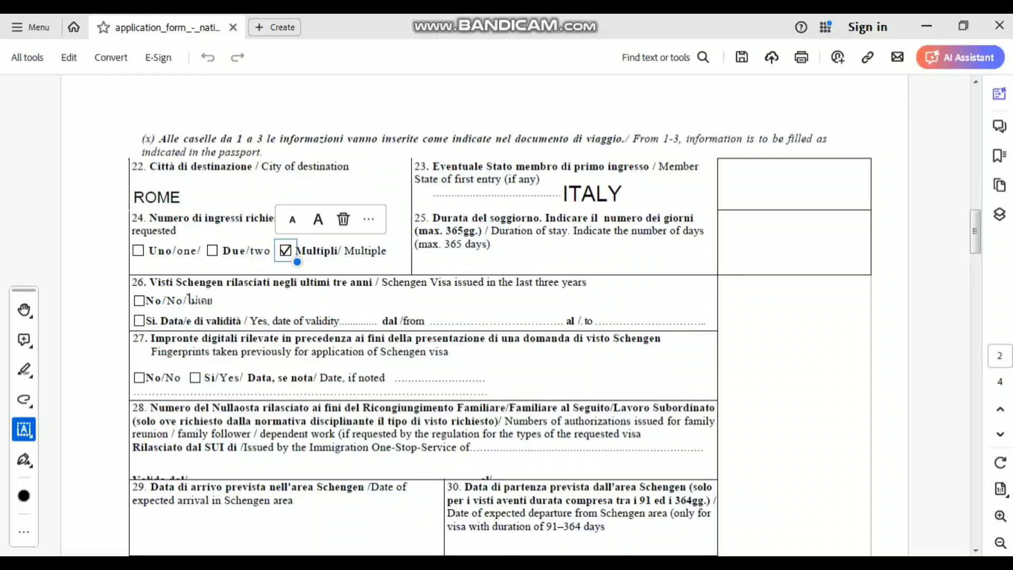
left_click(543, 257)
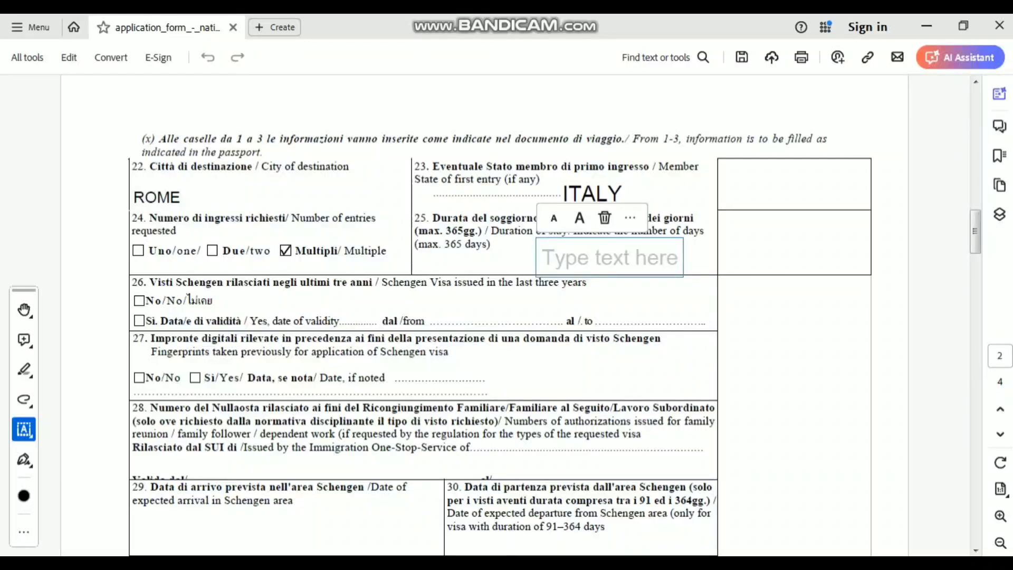
type("365")
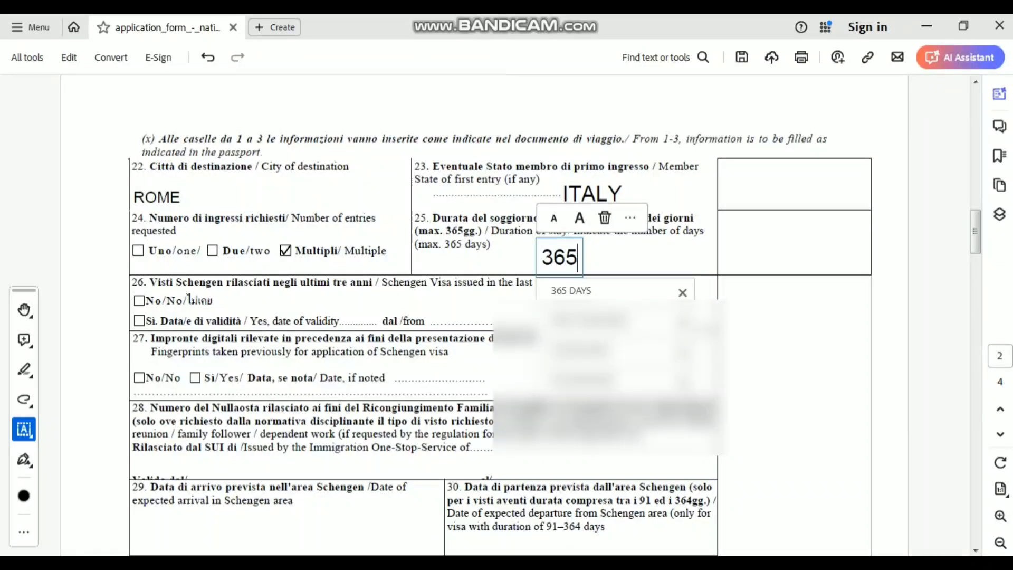
key("Return")
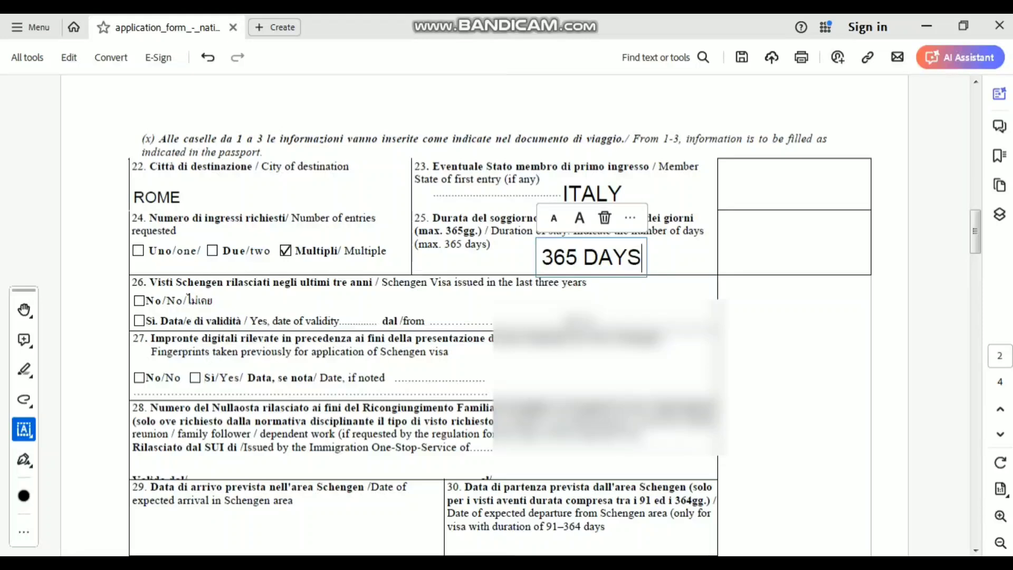
key("Escape")
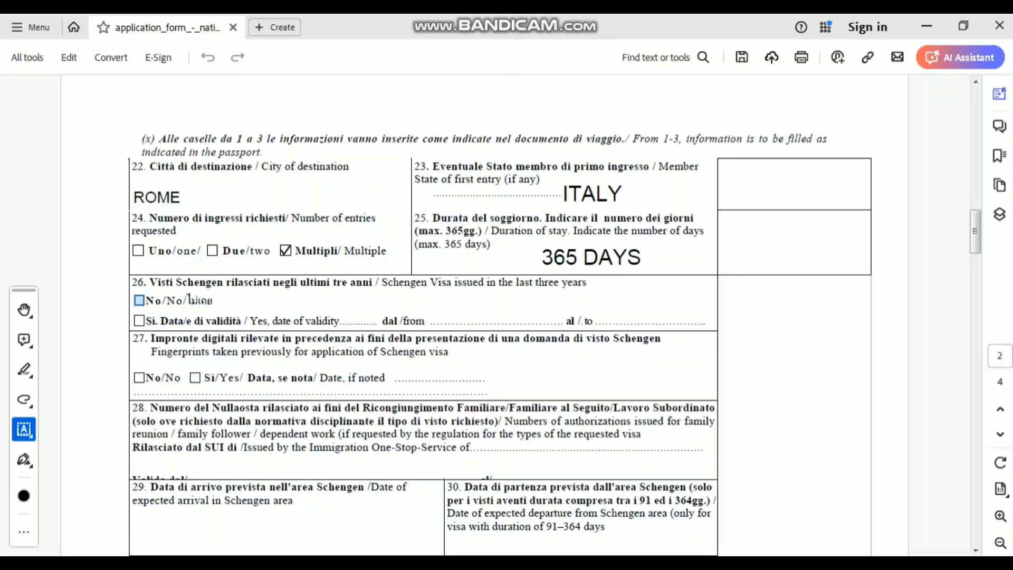
- Tick No for previous Schengen visas in field 26 and previous fingerprints in field 27
left_click(139, 300)
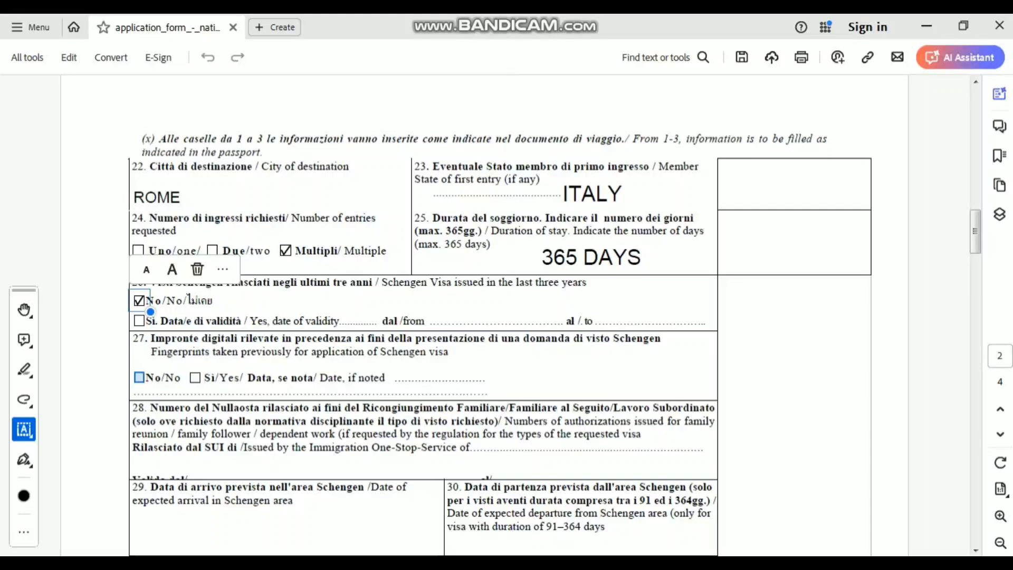
left_click(139, 377)
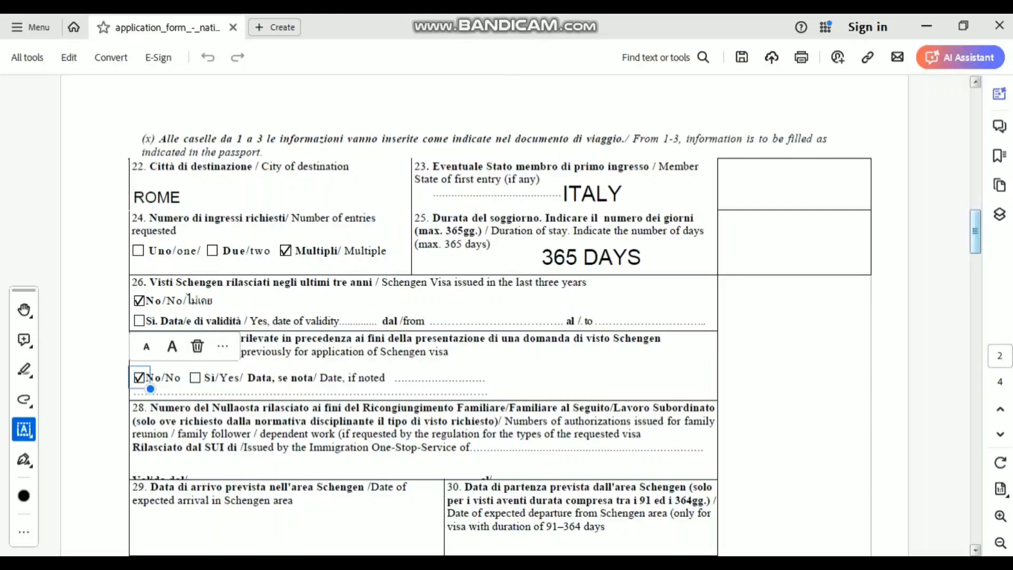
scroll(422, 317, "down", 4)
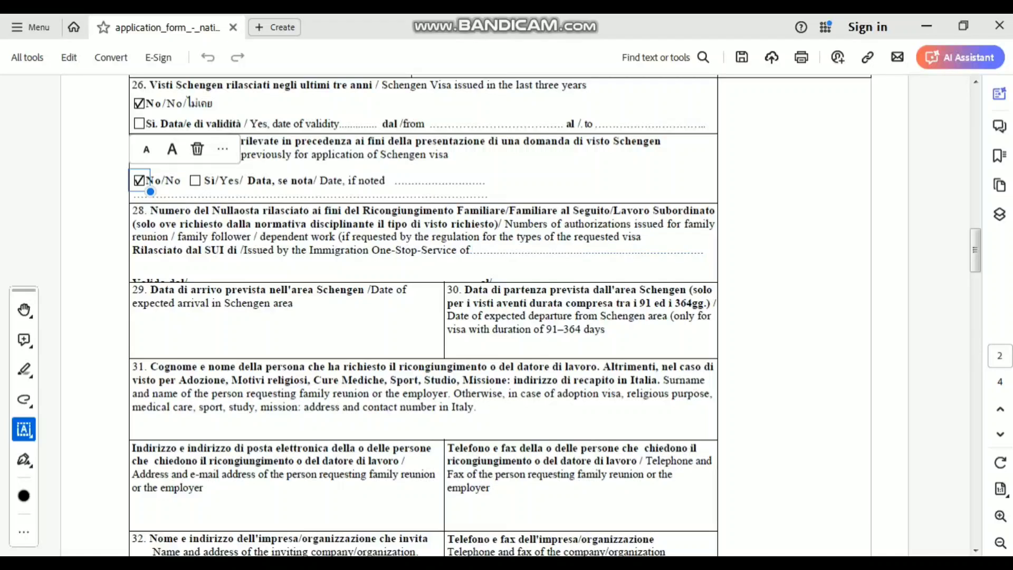
- Type N/A on field 28's Issued by line, enlarged three steps
left_click(471, 249)
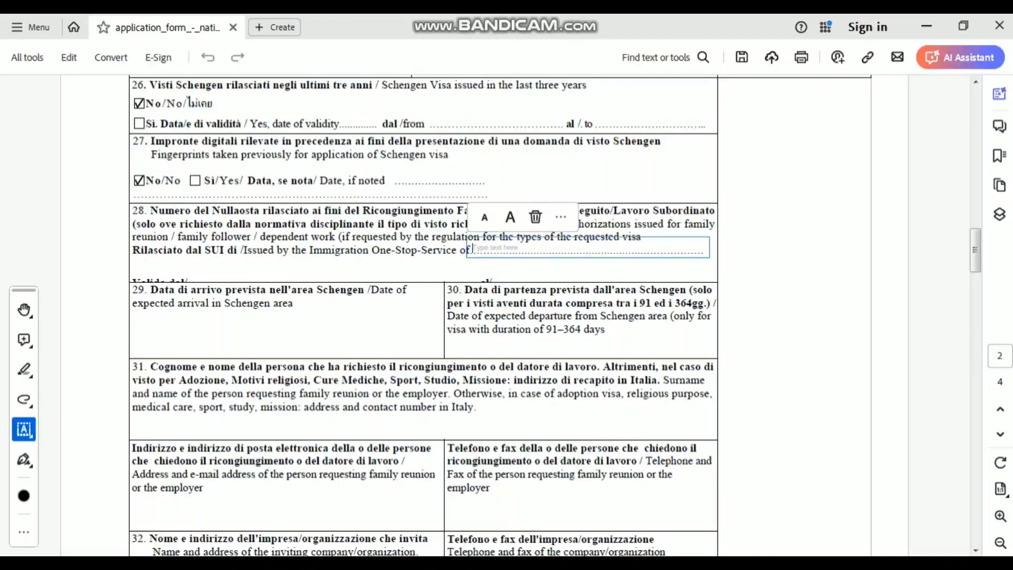
type("N")
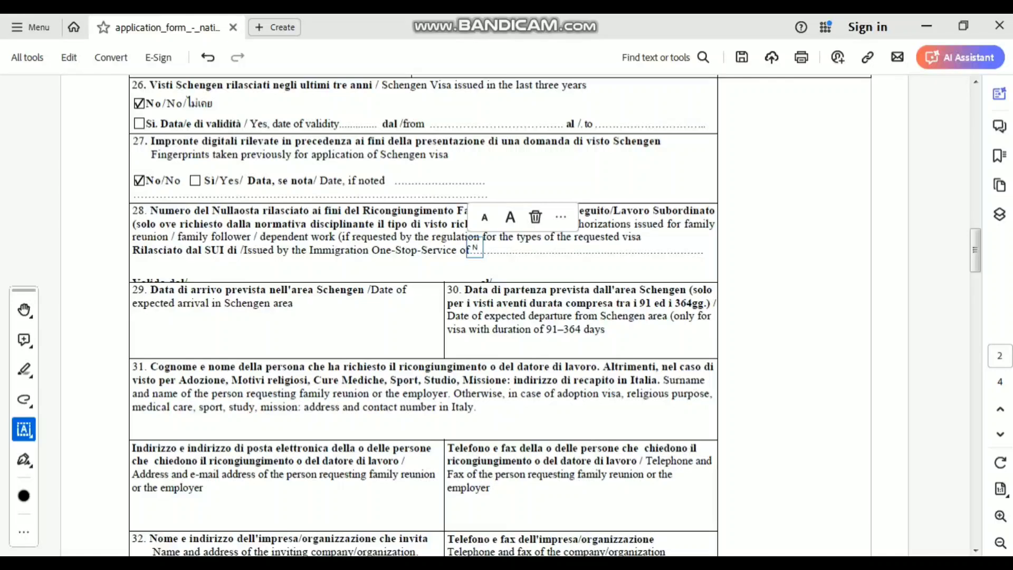
left_click(510, 213)
left_click(510, 213)
left_click(510, 213)
left_click(510, 213)
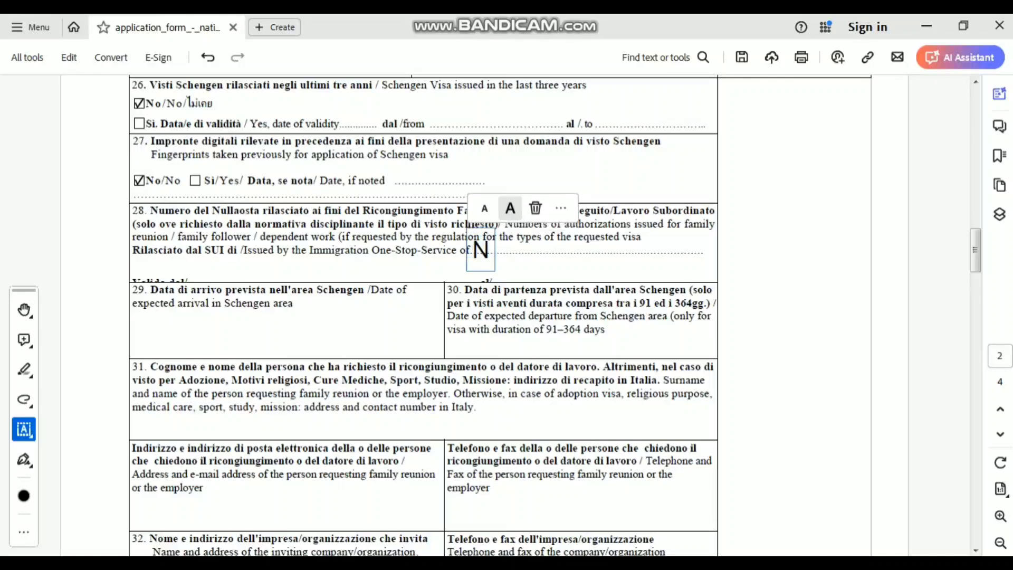
type("?")
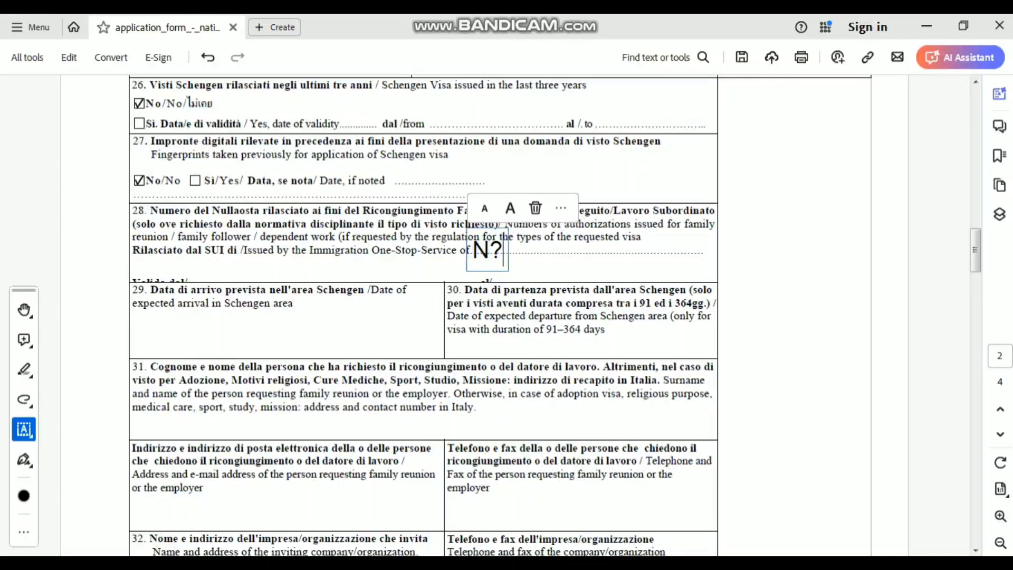
key("BackSpace")
type("/")
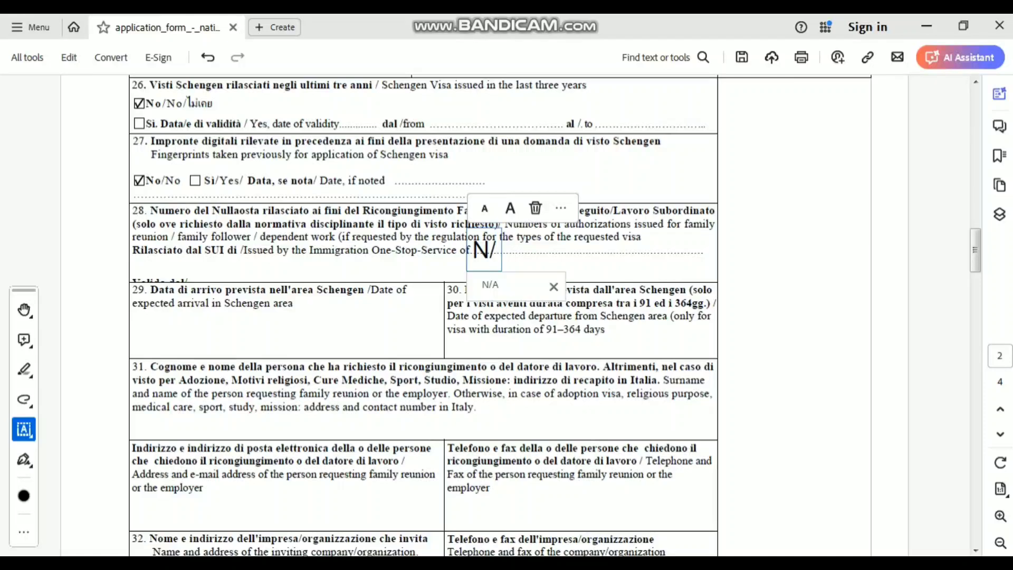
type("A")
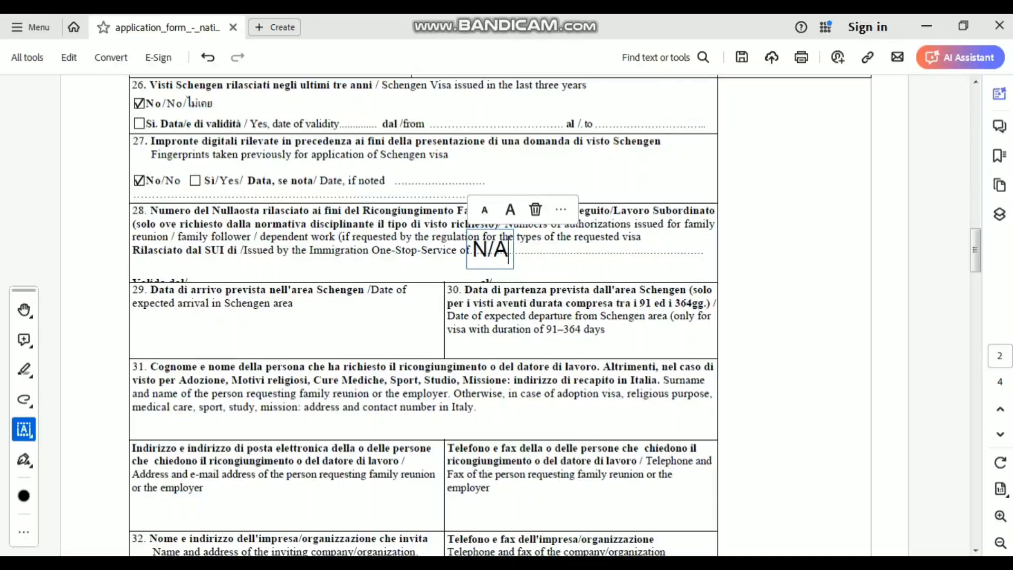
key("Escape")
- Move the N/A entry to the right end of the Issued by line
left_click(494, 249)
left_click_drag(493, 249, 672, 249)
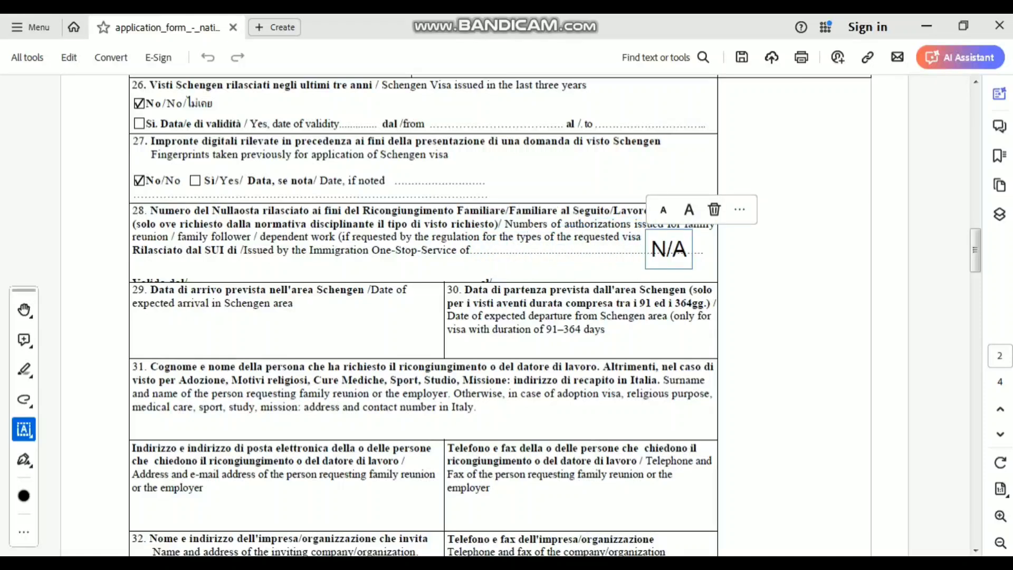
key("Escape")
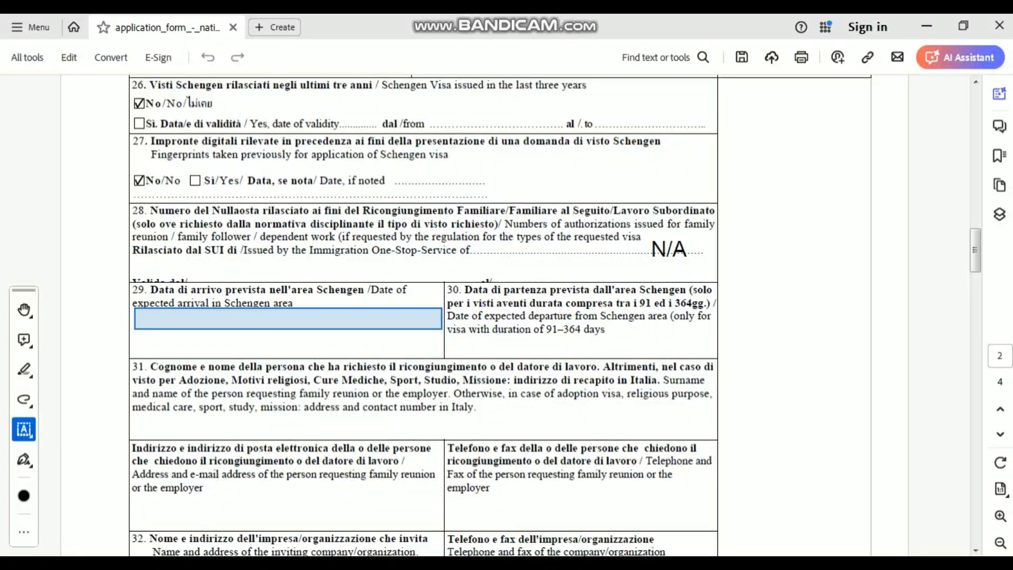
- Enter 20 SEP 2024 as the arrival date in field 29, shifting it into place
left_click(287, 319)
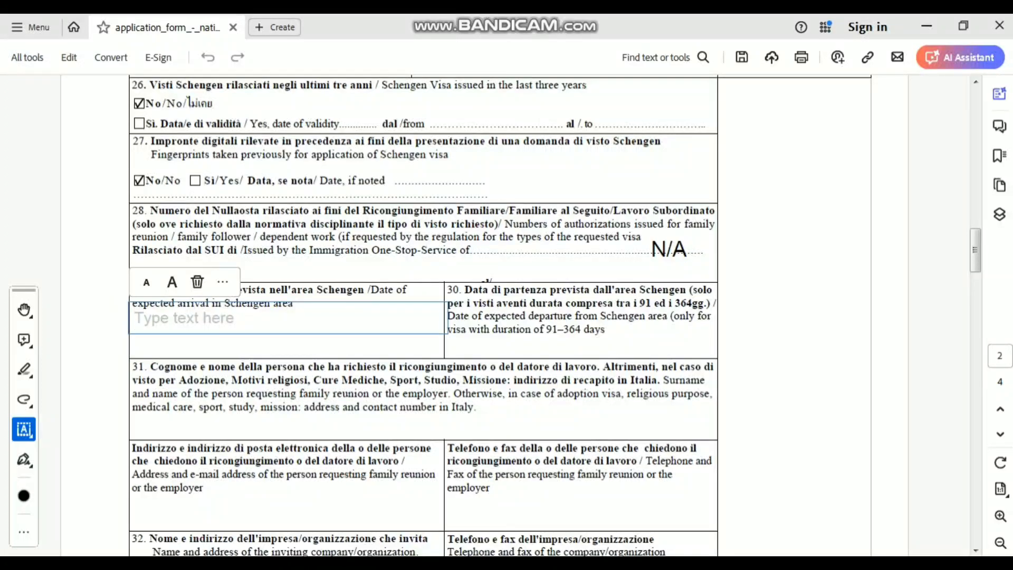
type("20")
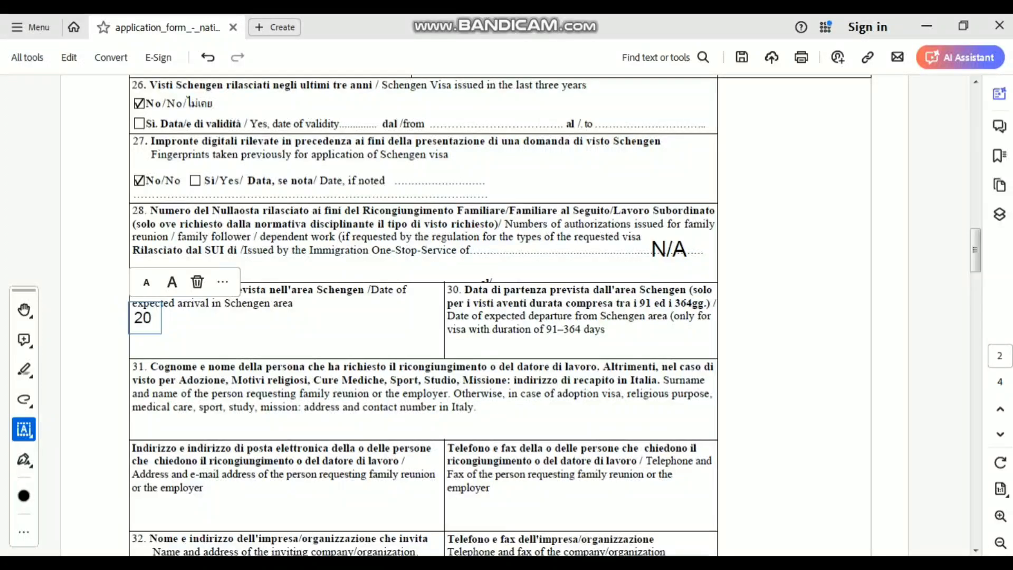
type(" SEP 2024")
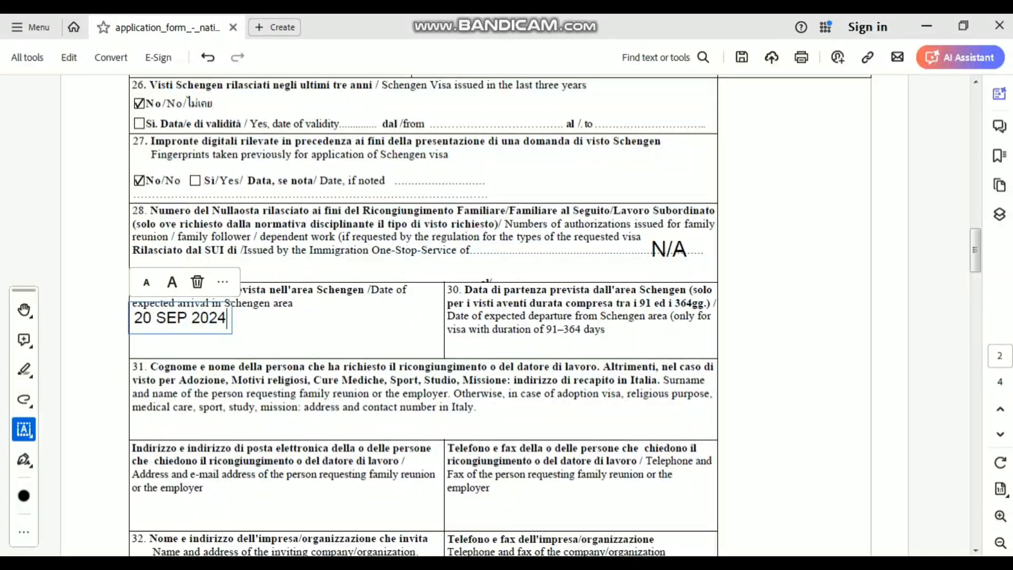
left_click_drag(180, 318, 189, 334)
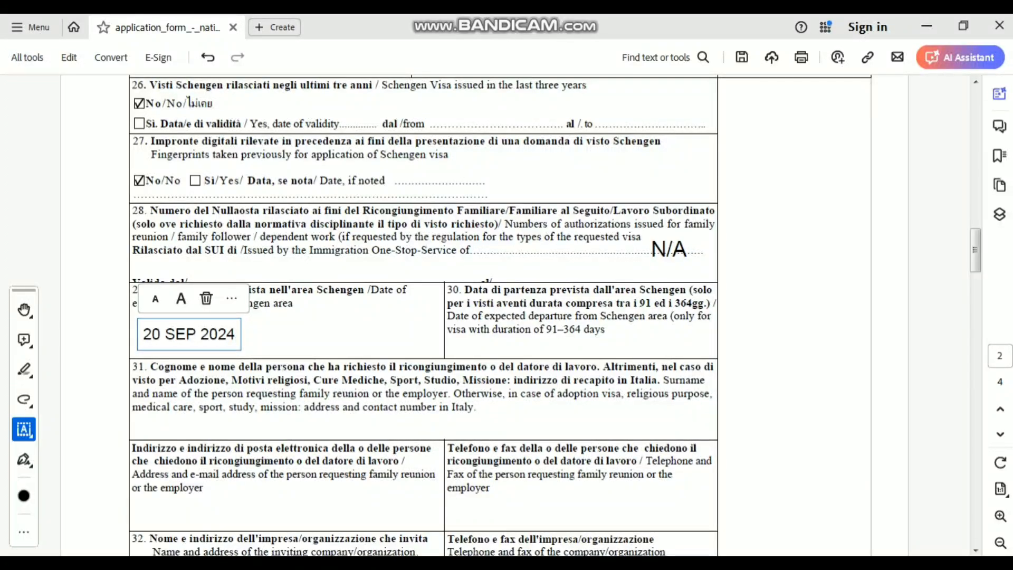
left_click(583, 346)
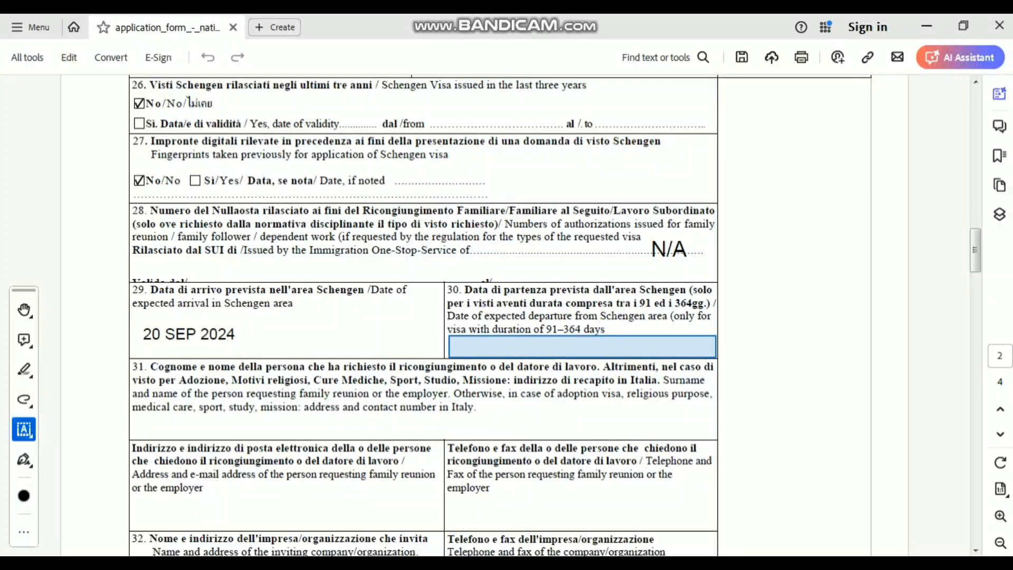
- Enter 20 SEP 2024 as the departure date in field 30 from the autofill suggestion
left_click(582, 347)
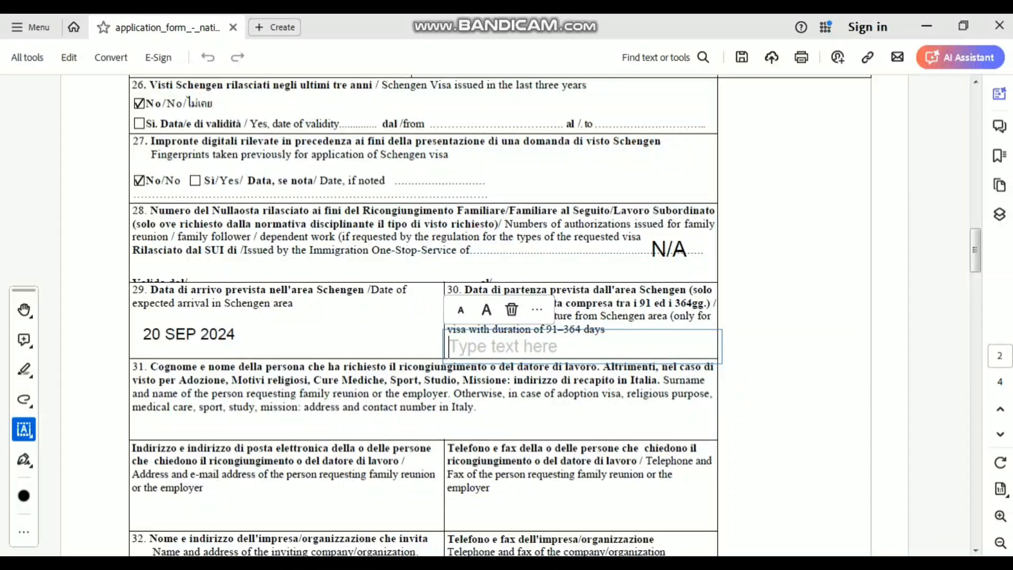
type("20")
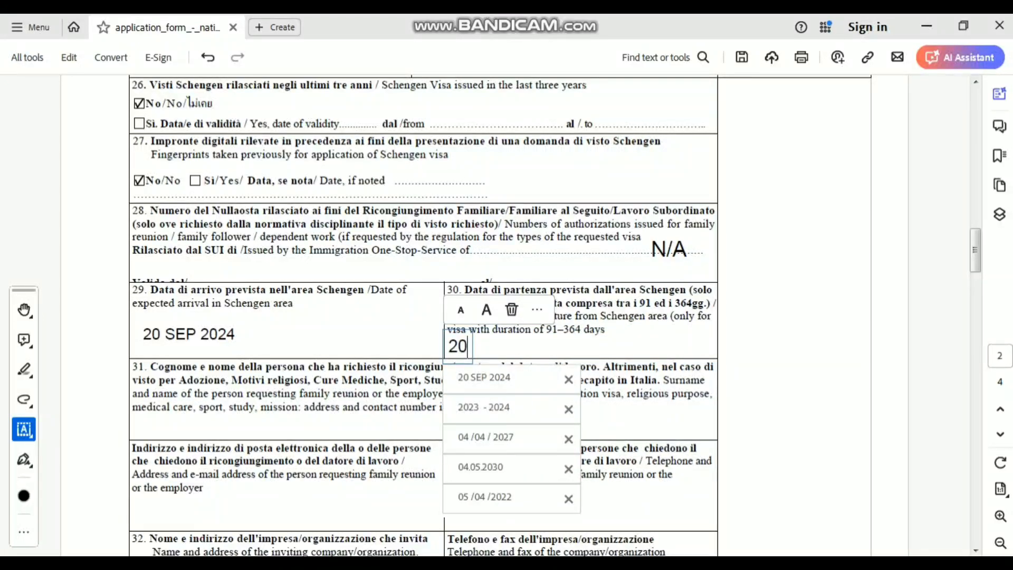
key("Return")
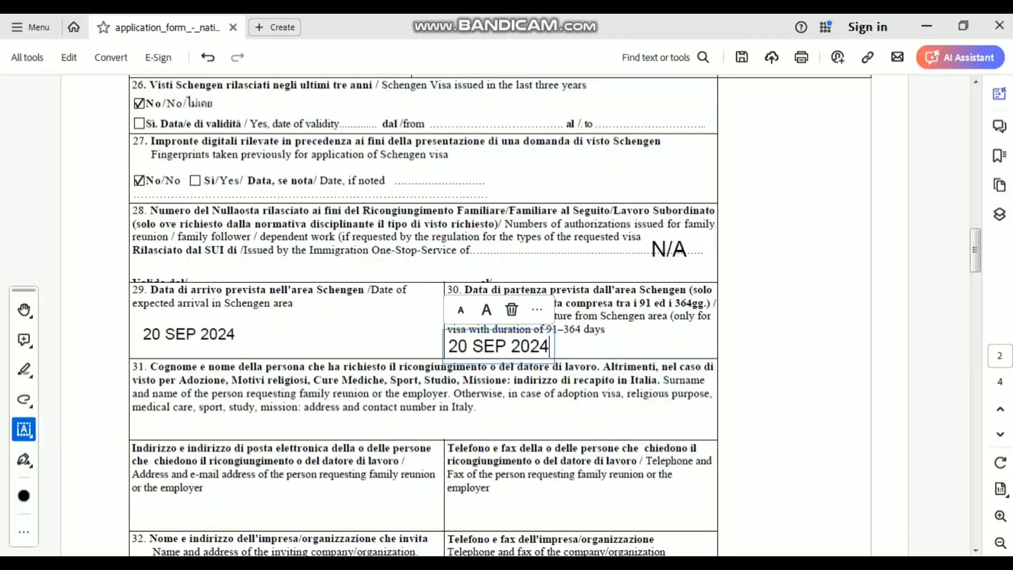
key("Escape")
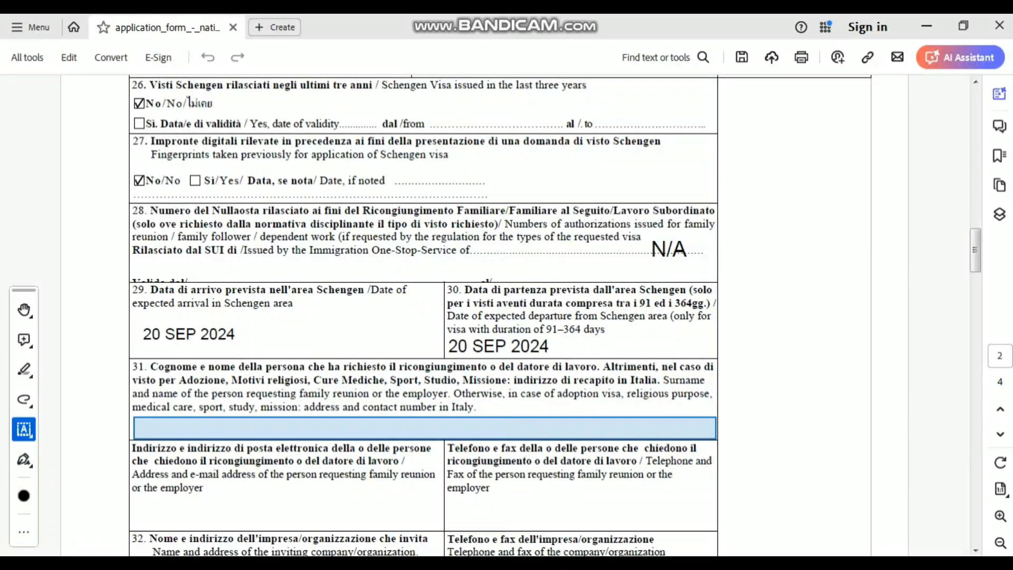
- Enter SAPIENZA UNIVERSITY in field 31
left_click(424, 428)
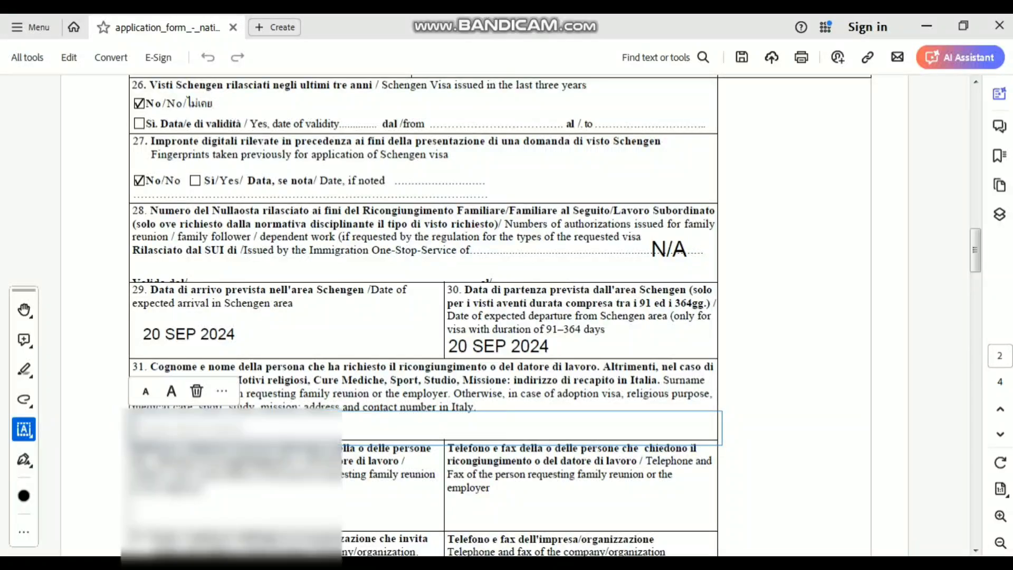
type("S")
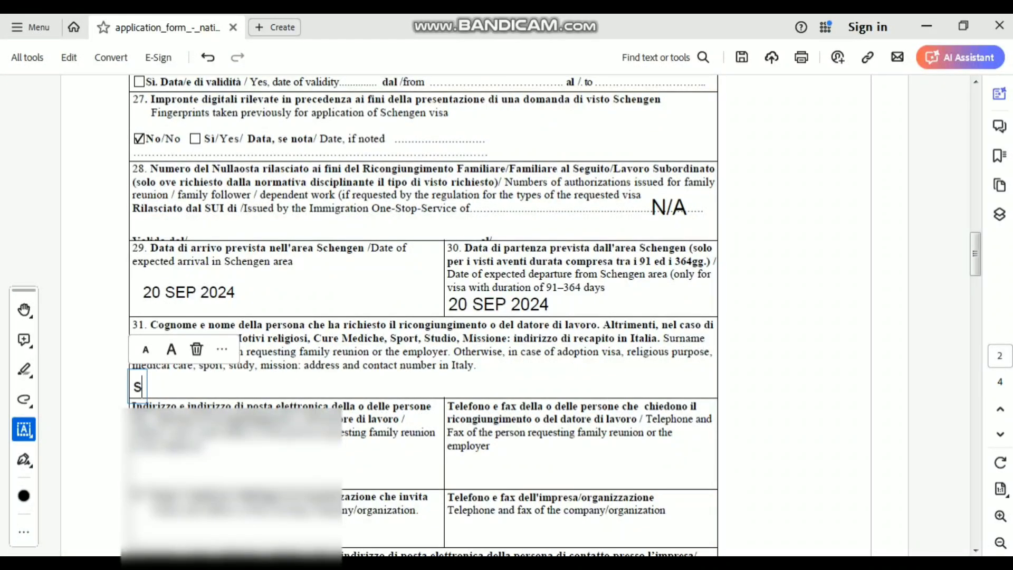
key("BackSpace")
type("SAP")
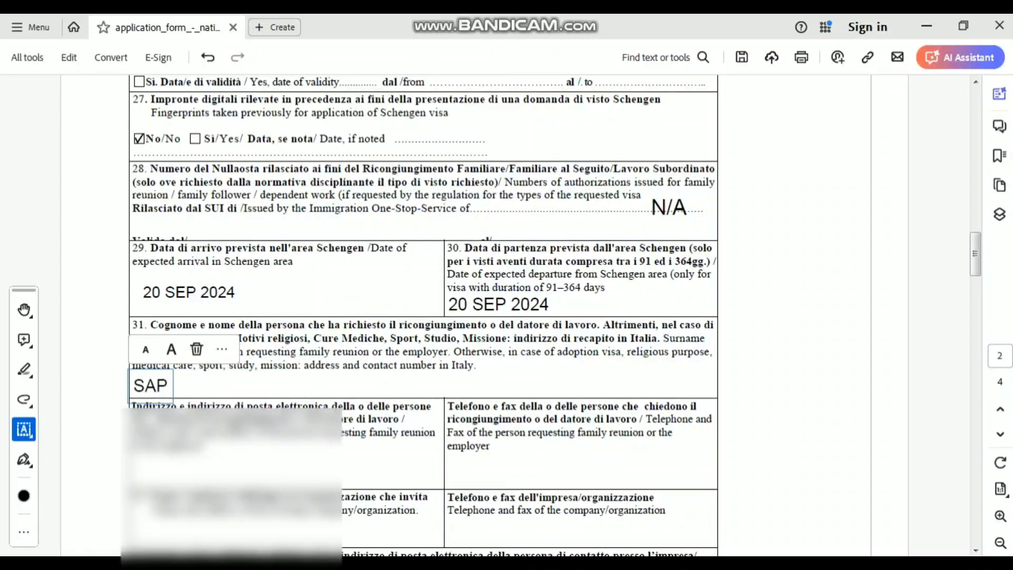
type("IENZA")
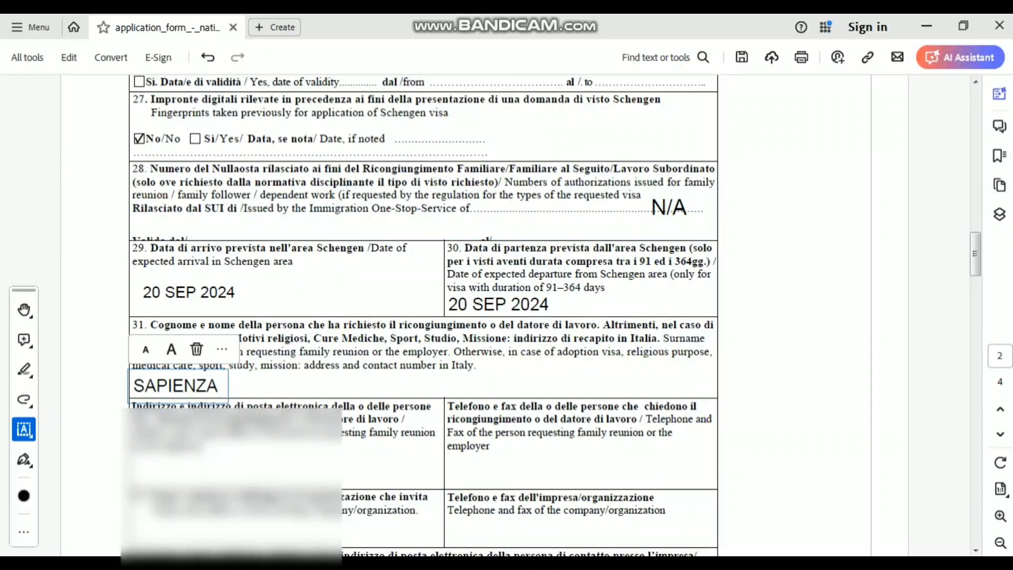
type(" UNIVERSITY")
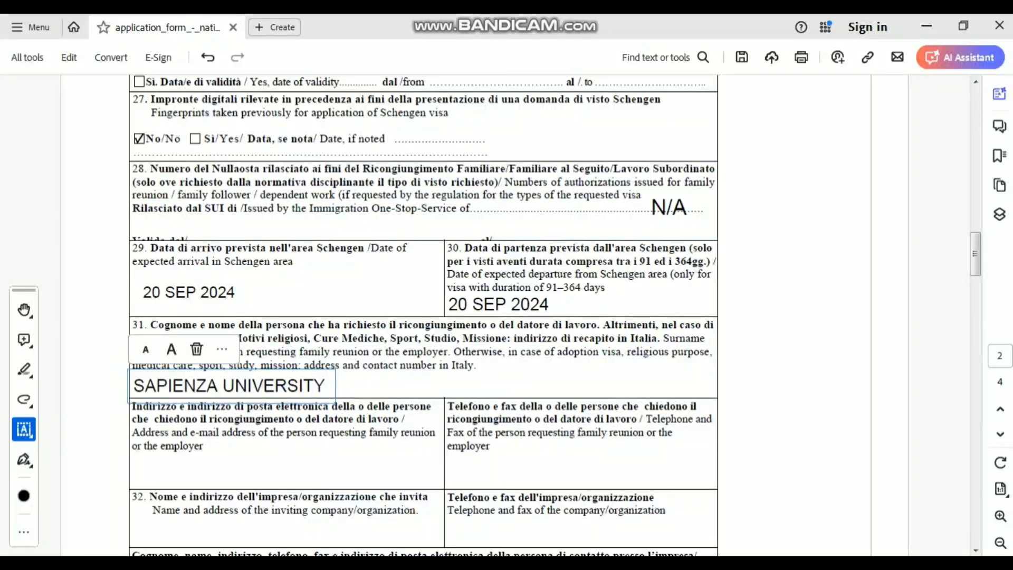
key("Escape")
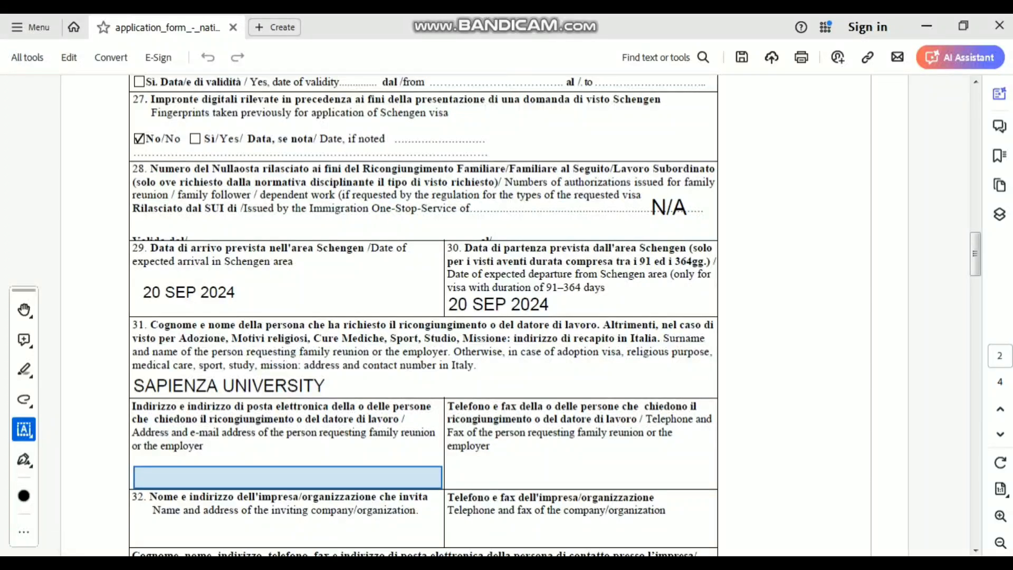
- Enter N/A in the requester's address/e-mail and telephone/fax fields
left_click(134, 476)
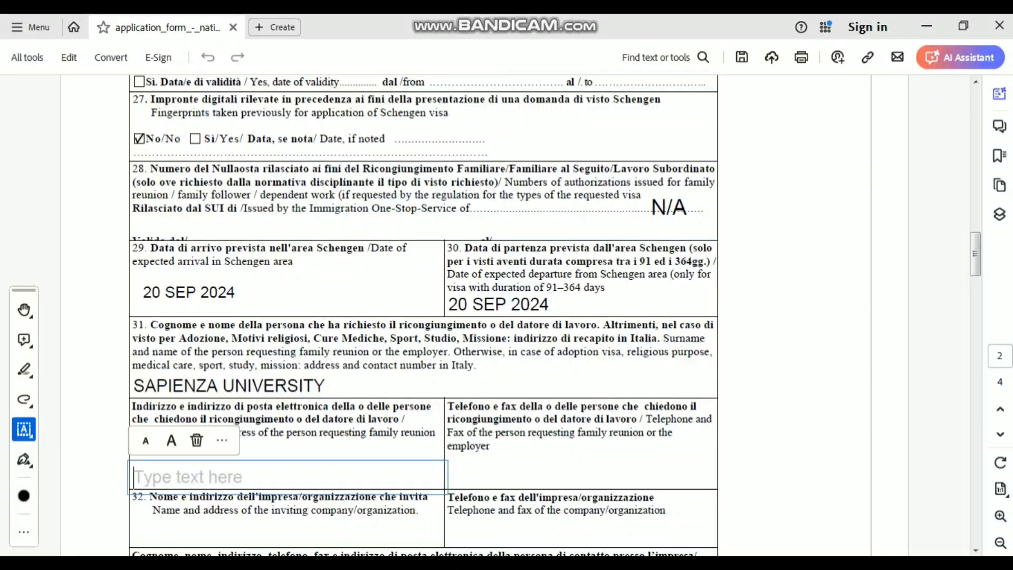
type("N?")
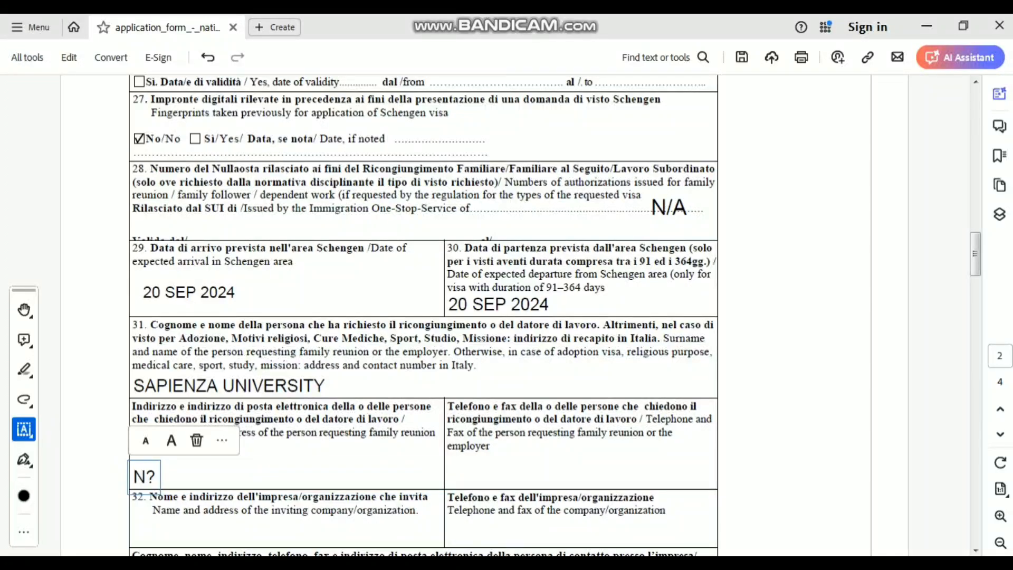
key("BackSpace")
type("/")
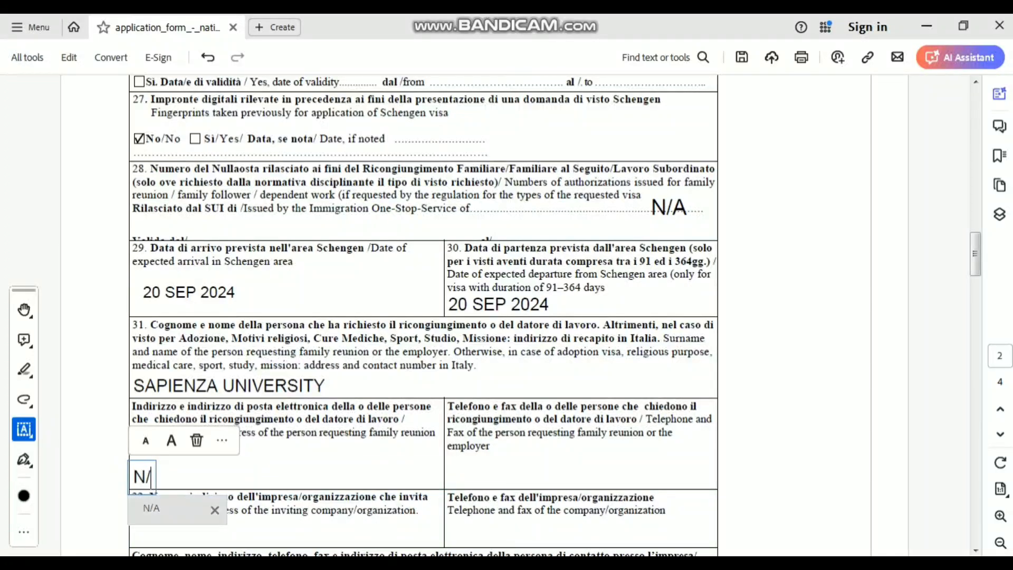
type("A")
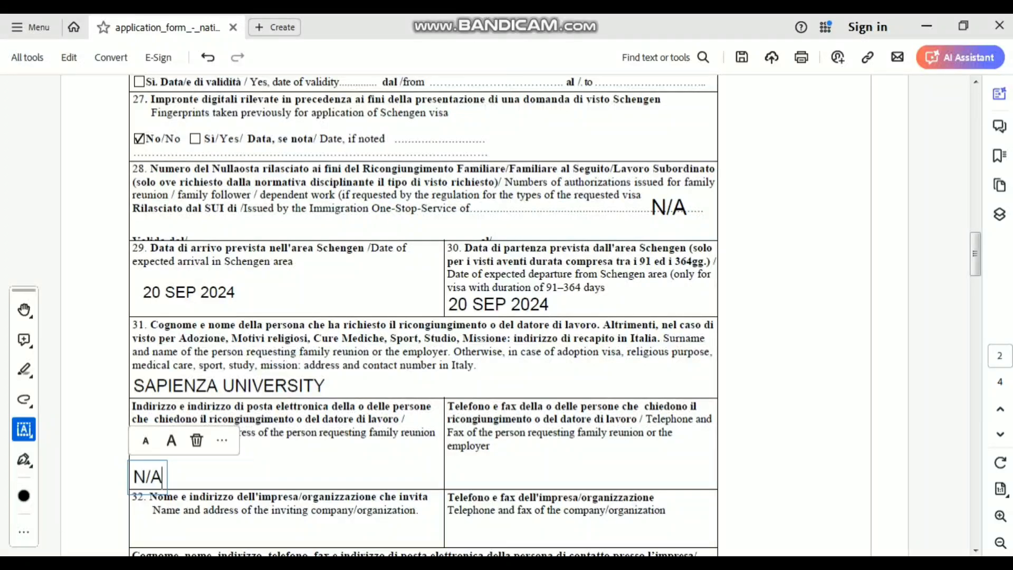
left_click(582, 477)
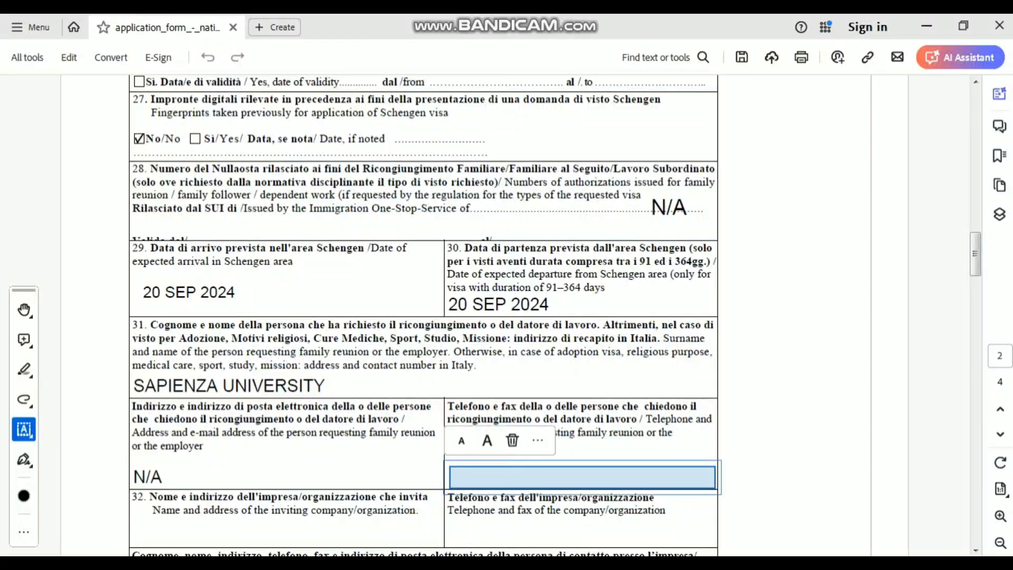
left_click(581, 477)
type("N/")
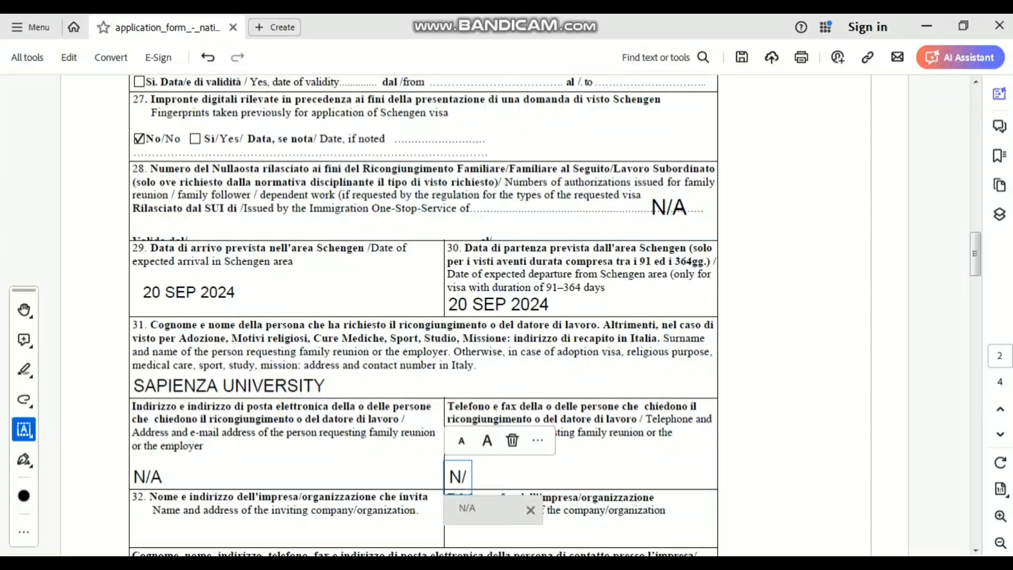
type("A")
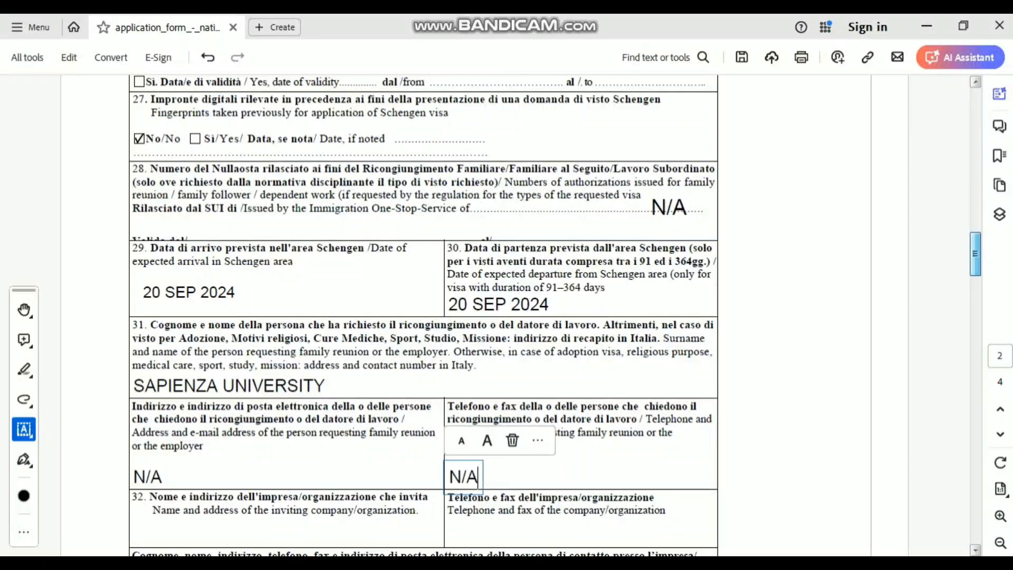
scroll(422, 317, "down", 5)
scroll(422, 316, "down", 1)
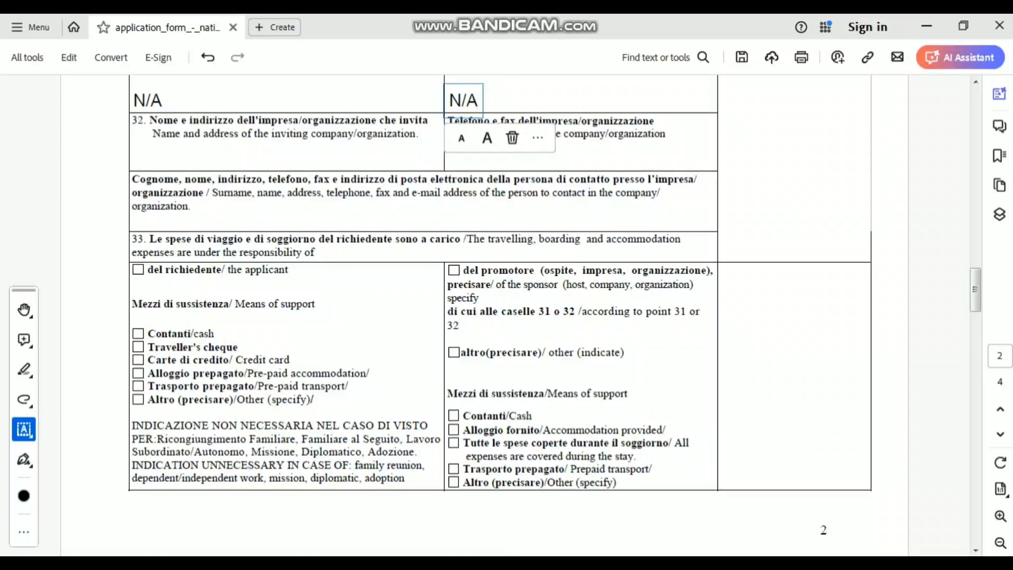
- Enter SAPIENZA UNIVERSITY as the item 32 inviting organisation using the autofill suggestion
left_click(288, 159)
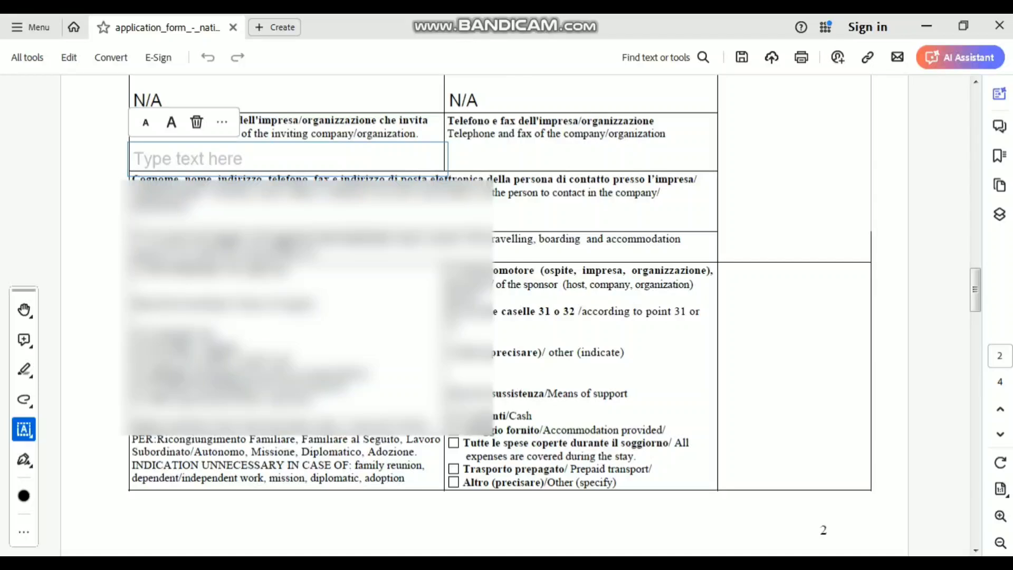
type("sapi")
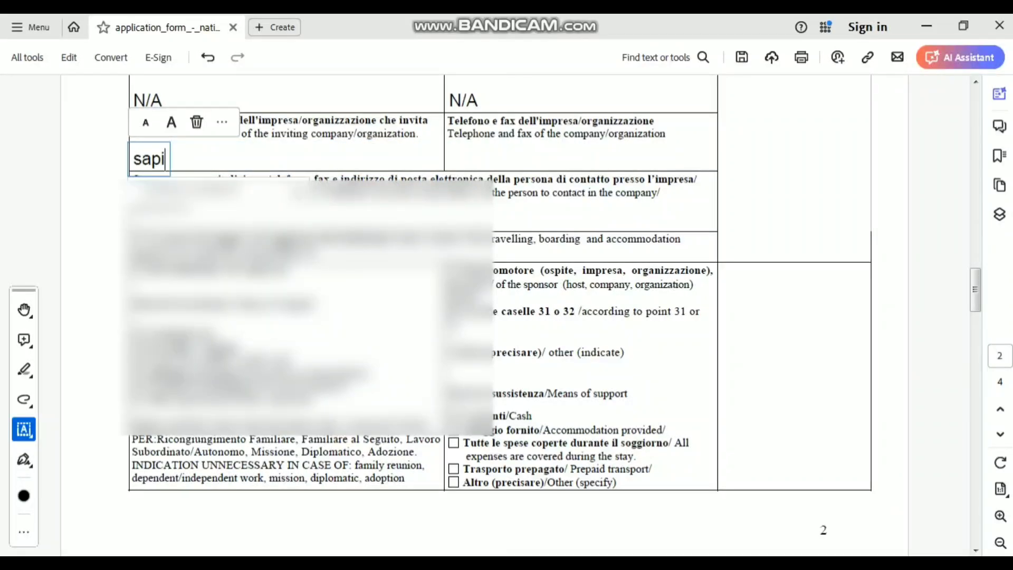
key("Down")
key("Return")
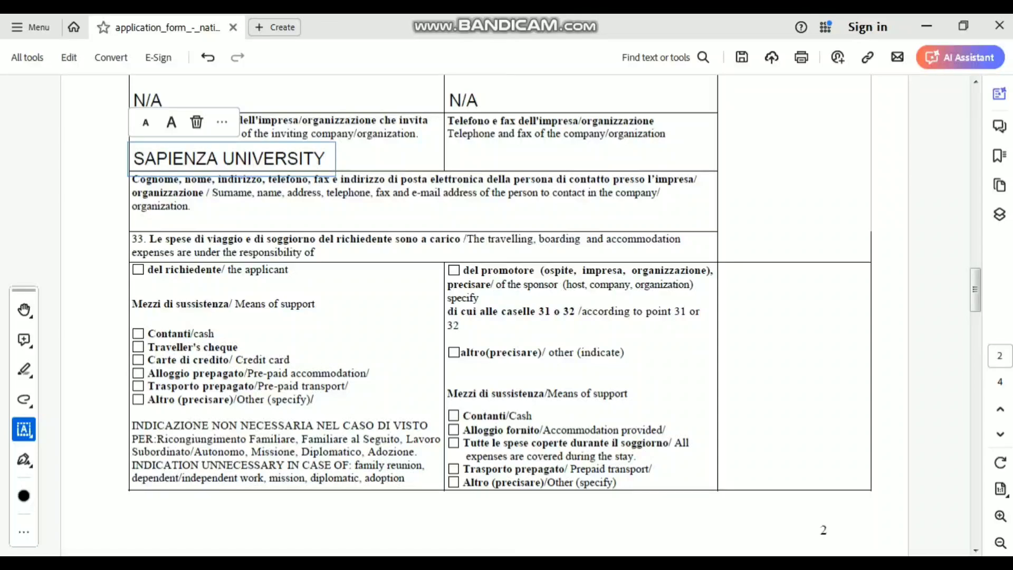
left_click(369, 220)
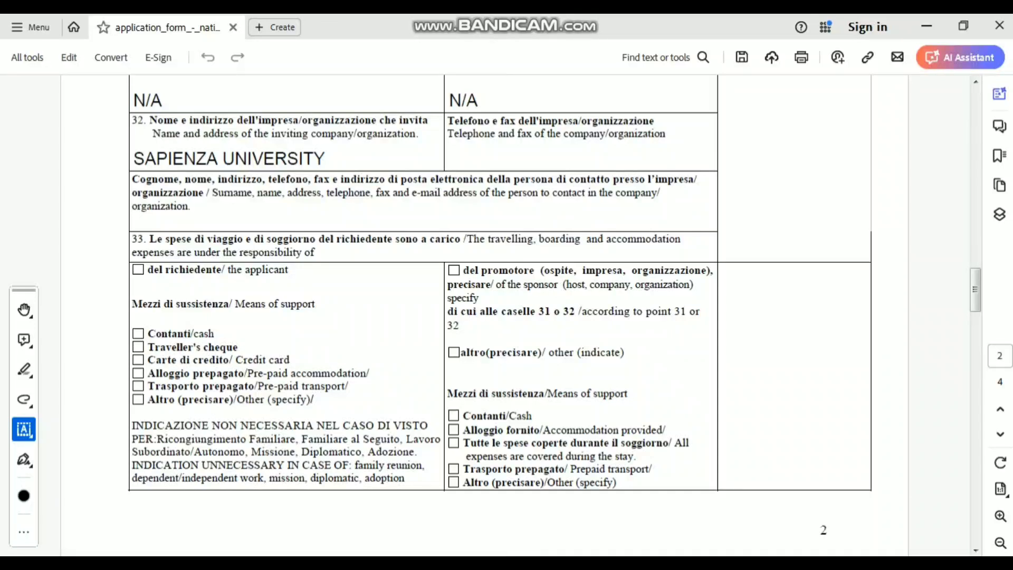
- Fill the item 32 telephone/fax and contact-person fields with N/A
left_click(449, 159)
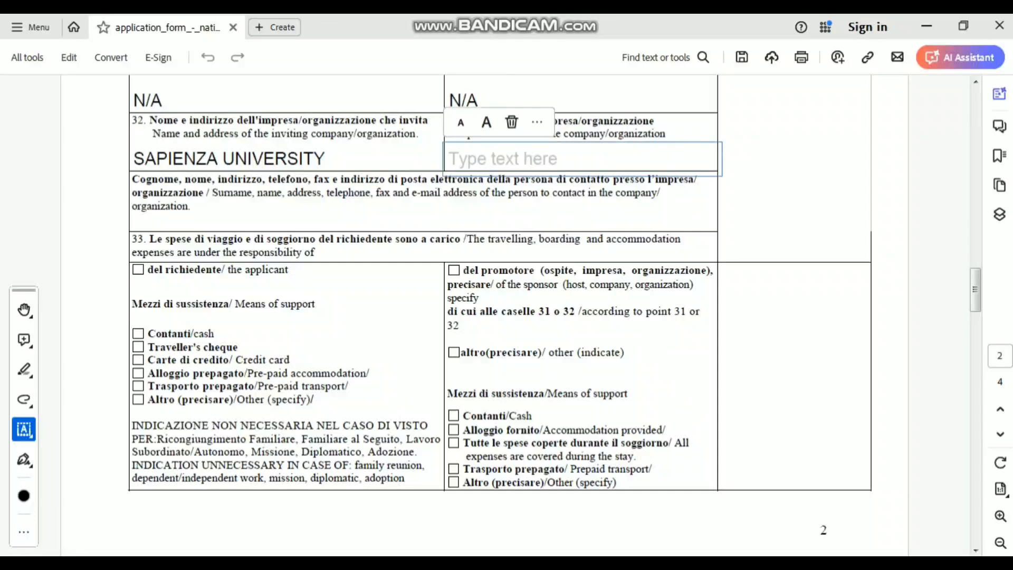
type("N/A")
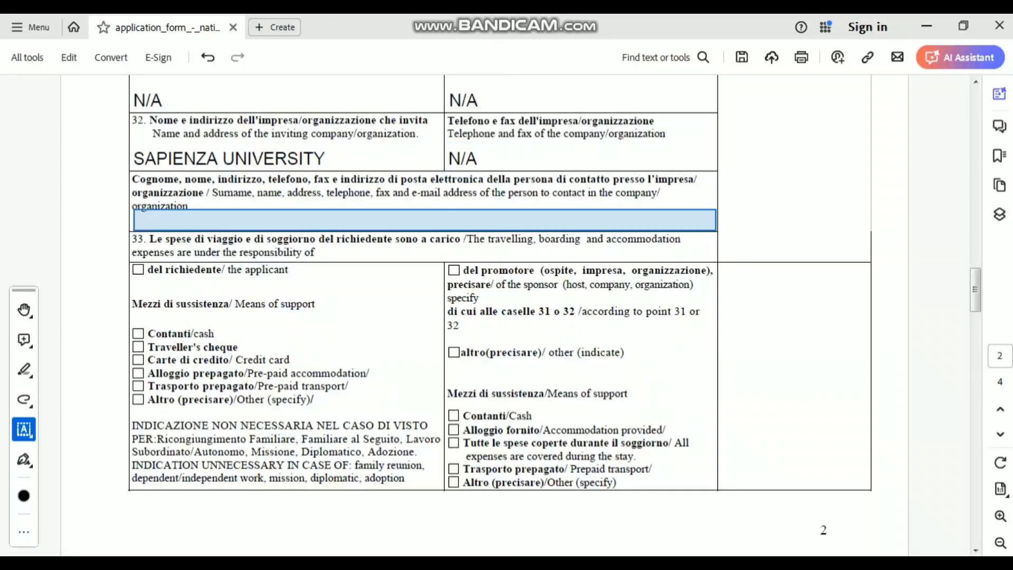
left_click(424, 219)
type("N/A")
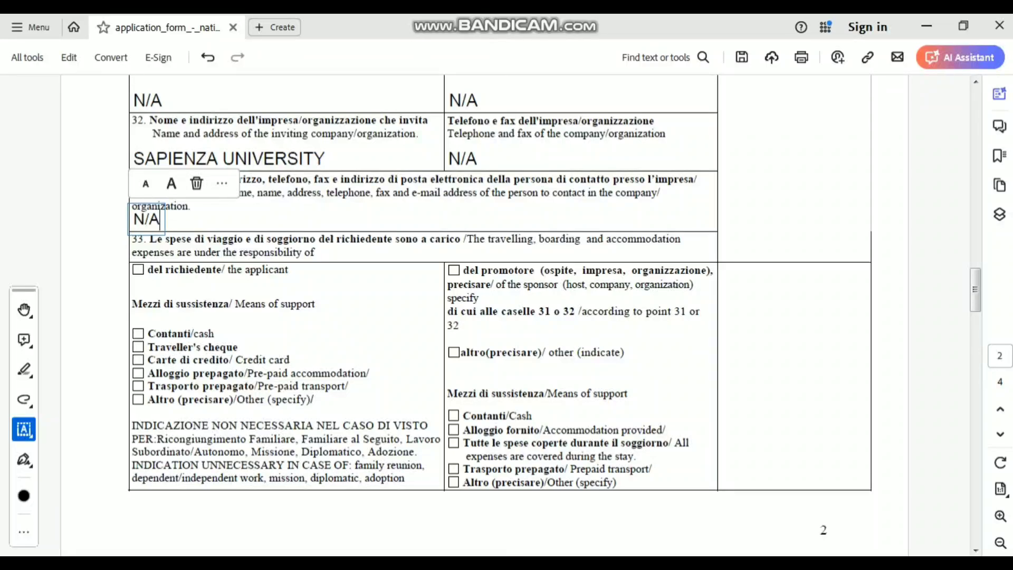
key("Tab")
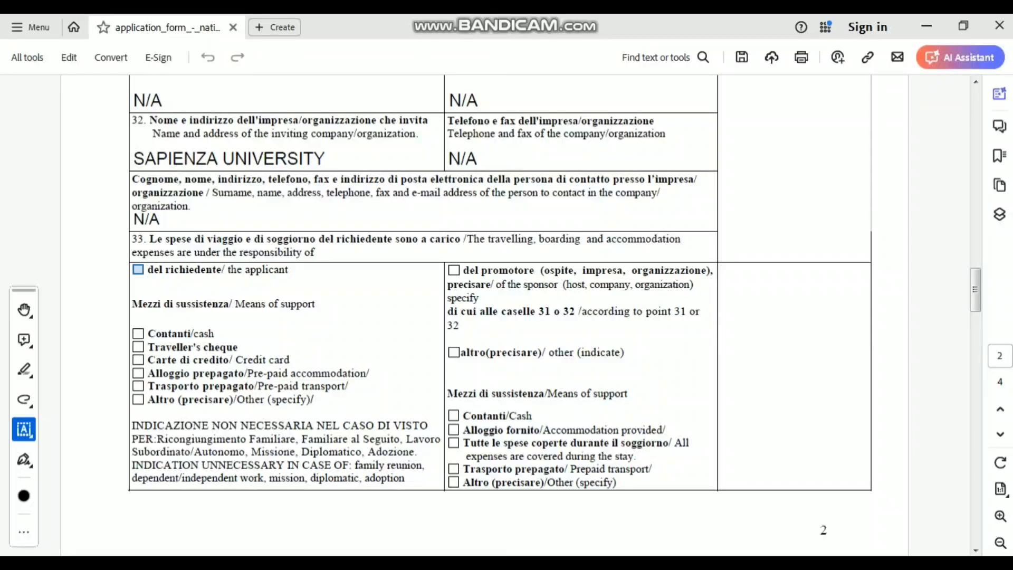
- Tick 'del richiedente' and Contanti, and add small BANK STATEMENT text beside Altro
left_click(138, 269)
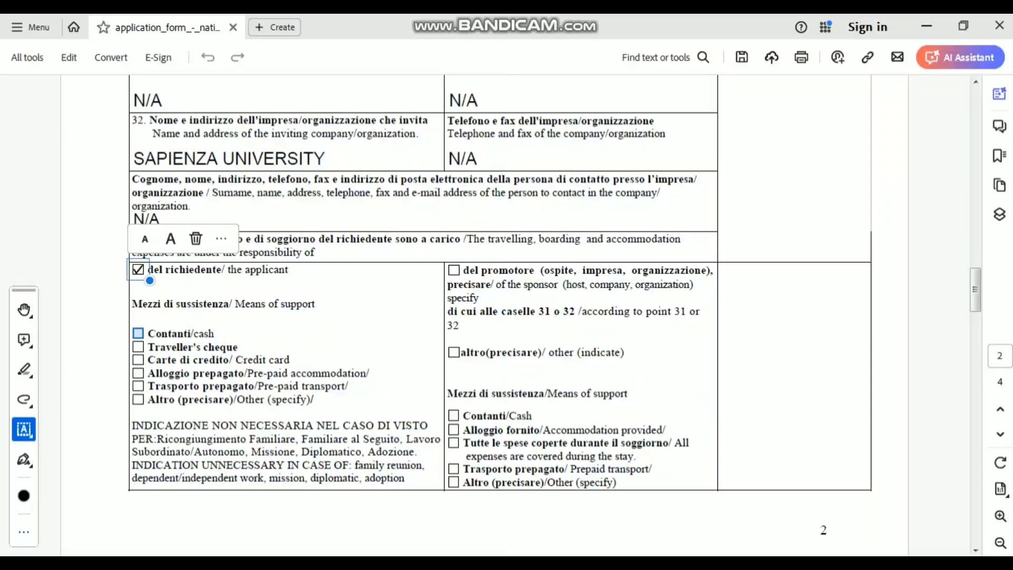
left_click(138, 333)
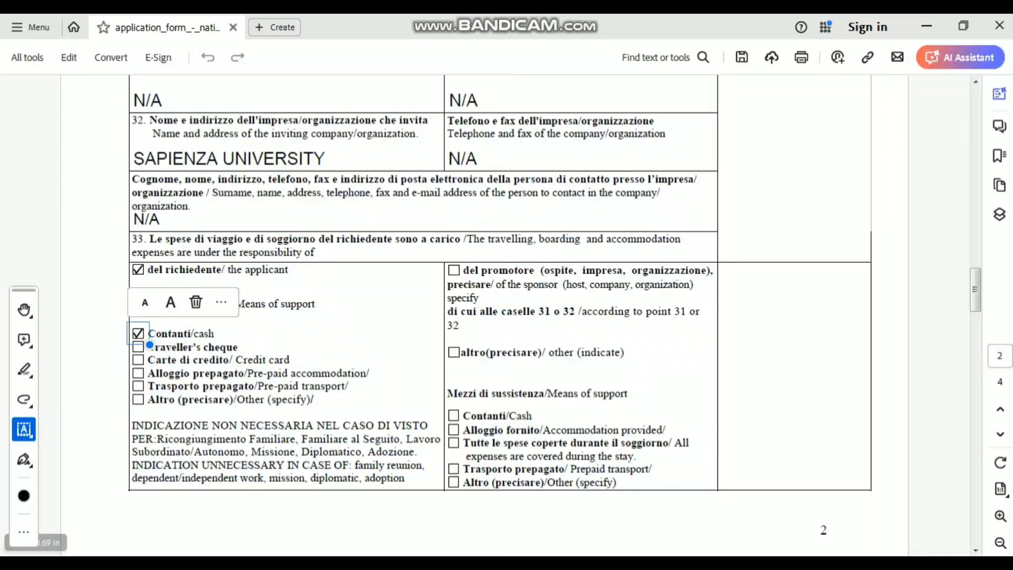
left_click(344, 406)
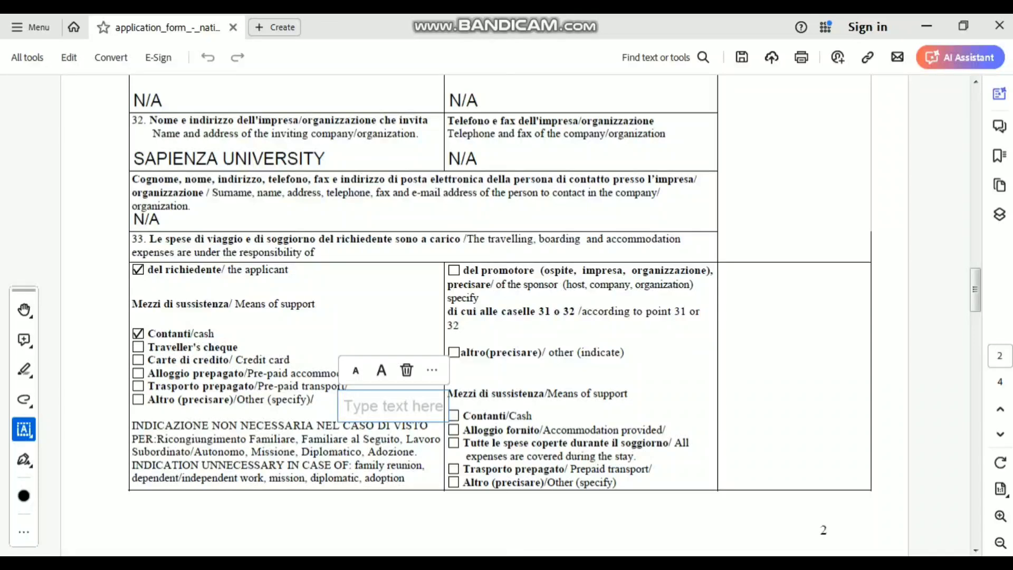
type("BS")
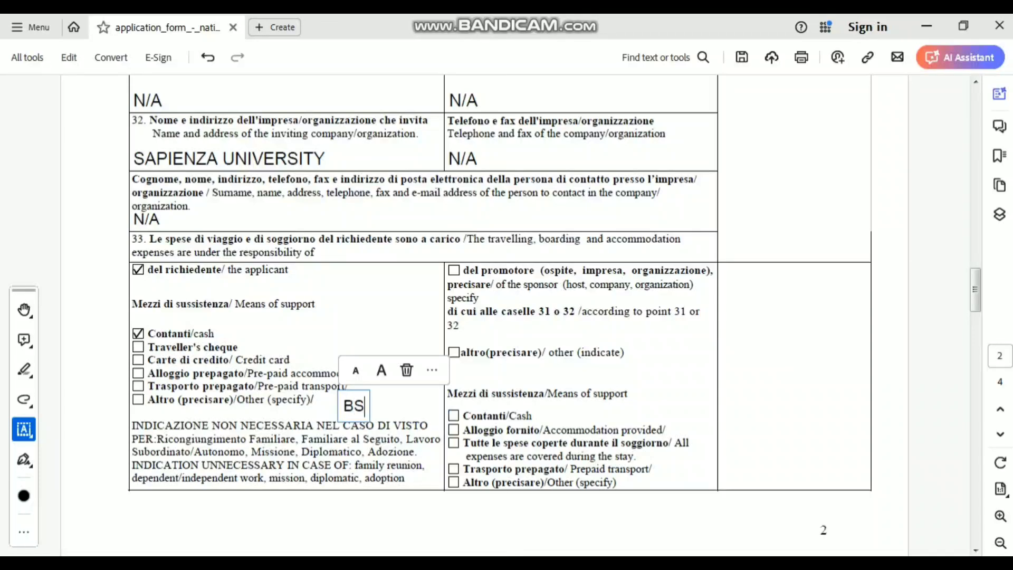
key("BackSpace")
type("ANK")
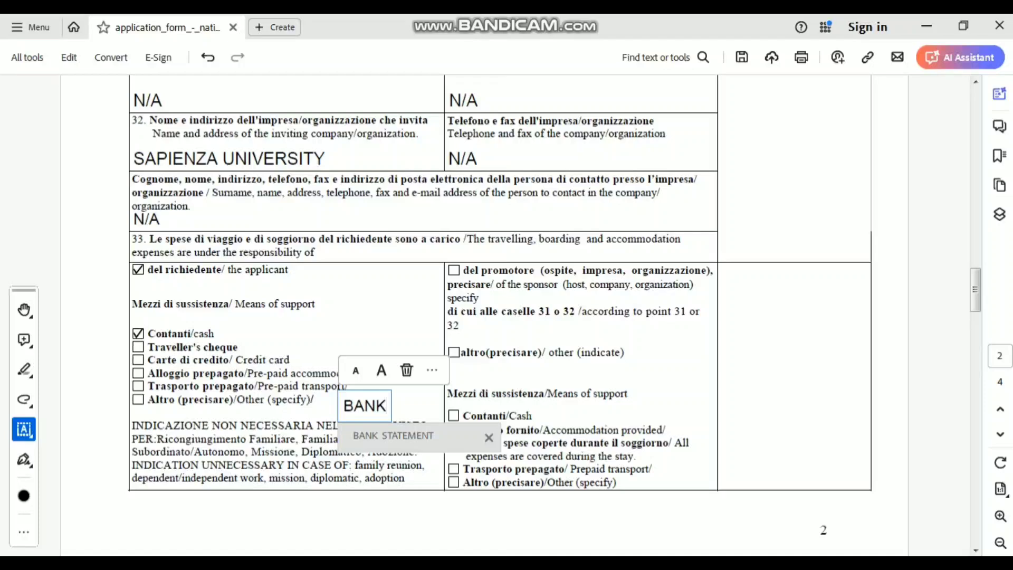
left_click(393, 435)
left_click(356, 371)
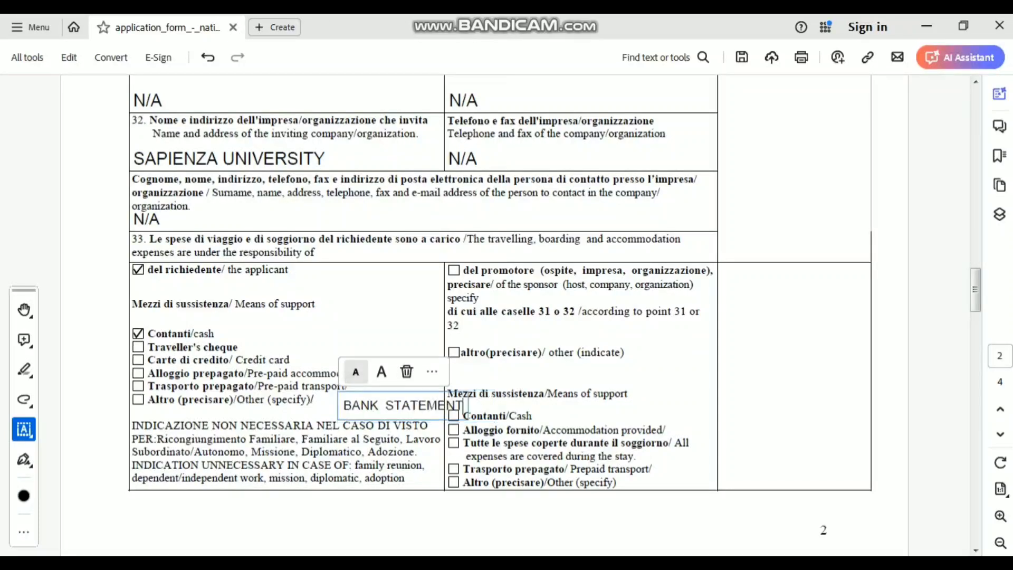
left_click(355, 371)
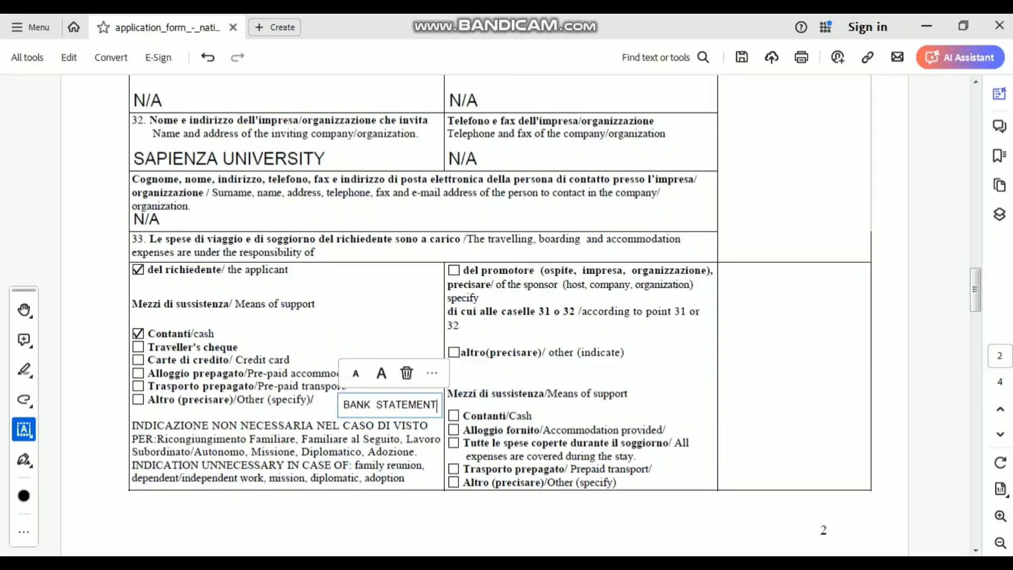
left_click_drag(390, 405, 367, 403)
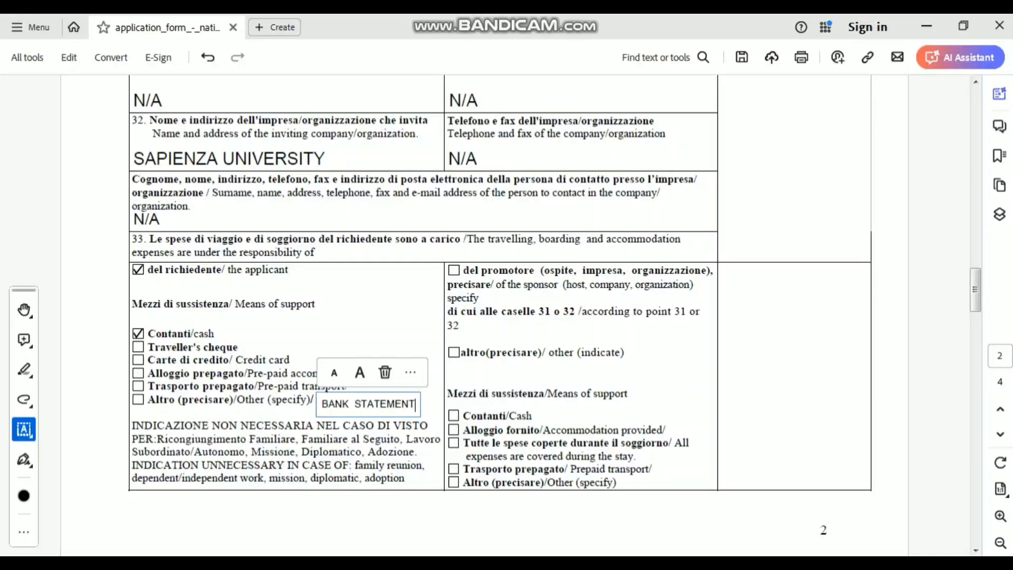
key("Escape")
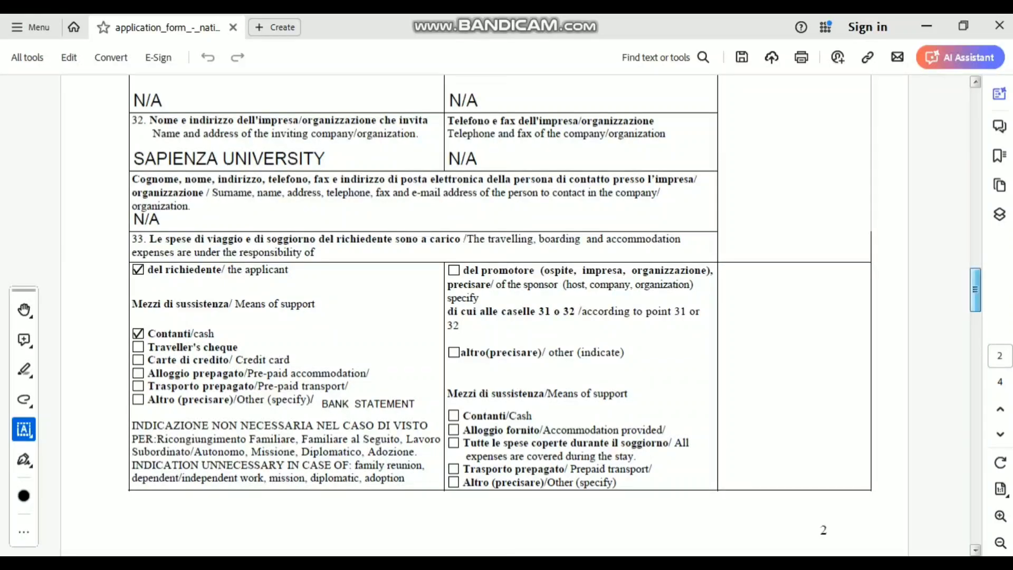
scroll(975, 306, "down", 6)
- Enter N/A under the section 34 heading and in the Surname and Name(s) fields
scroll(975, 316, "down", 3)
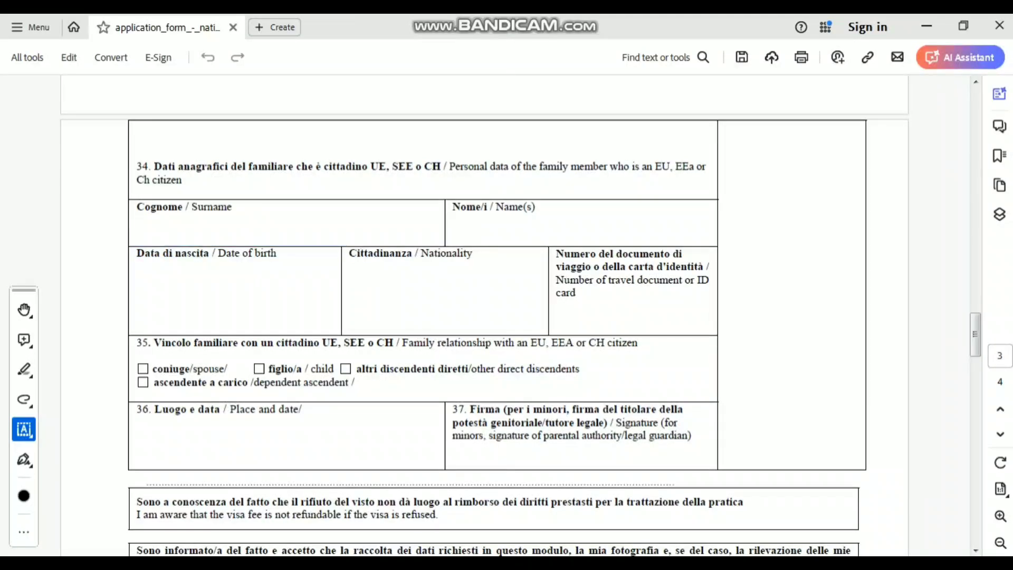
left_click(263, 187)
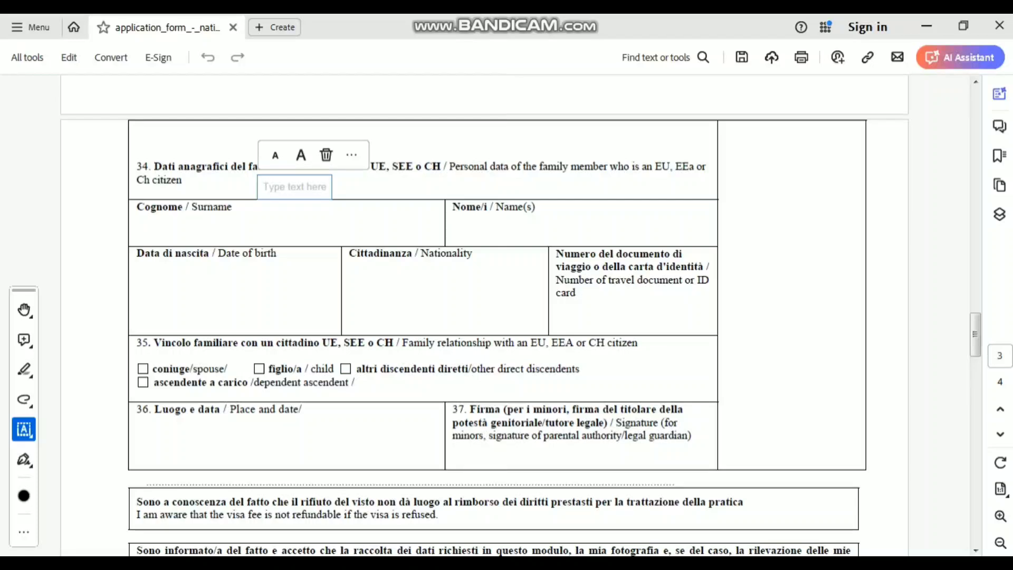
type("N/")
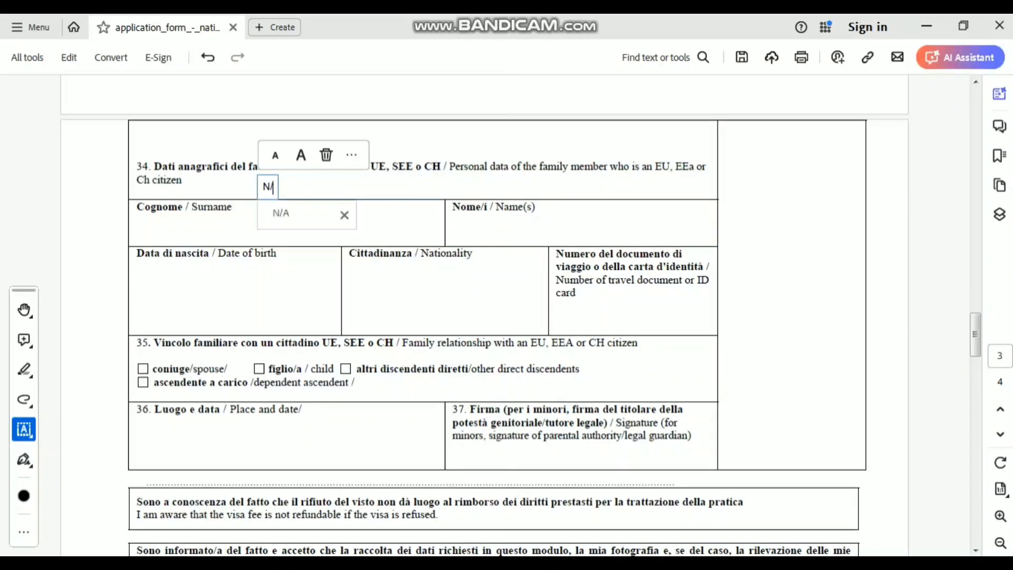
type("A")
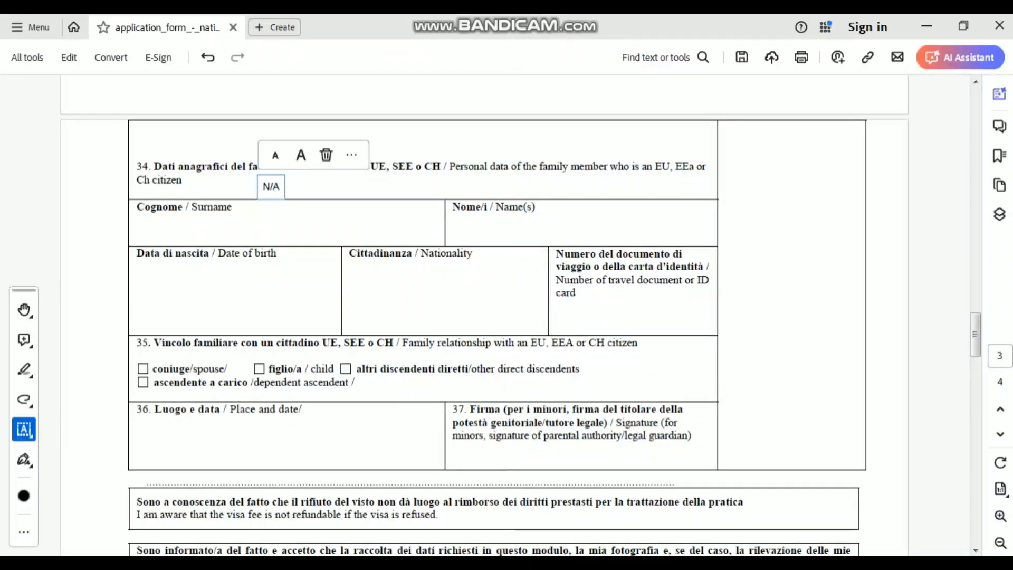
left_click(287, 234)
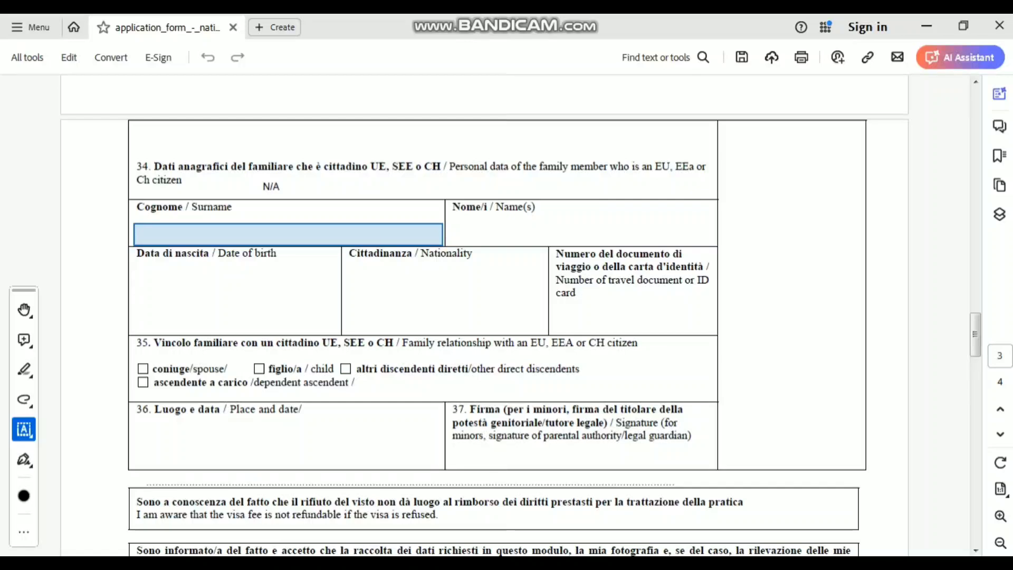
left_click(287, 234)
type("N")
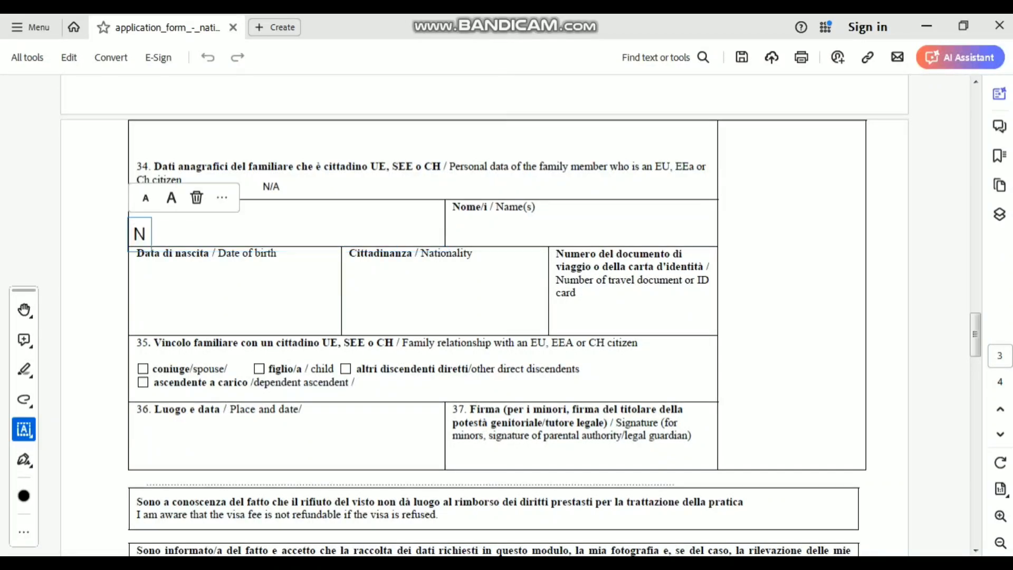
type("/")
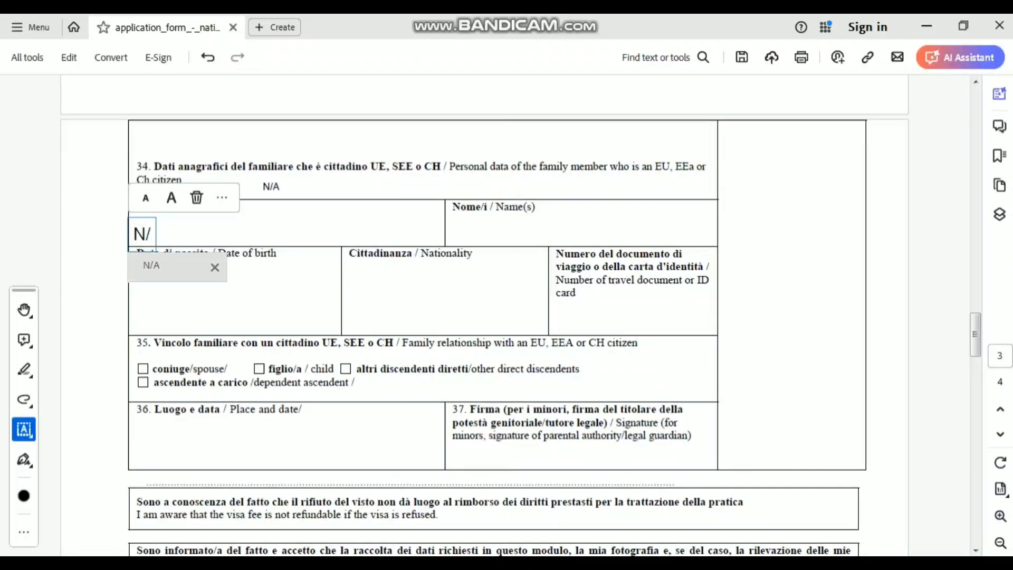
type("A")
key("Tab")
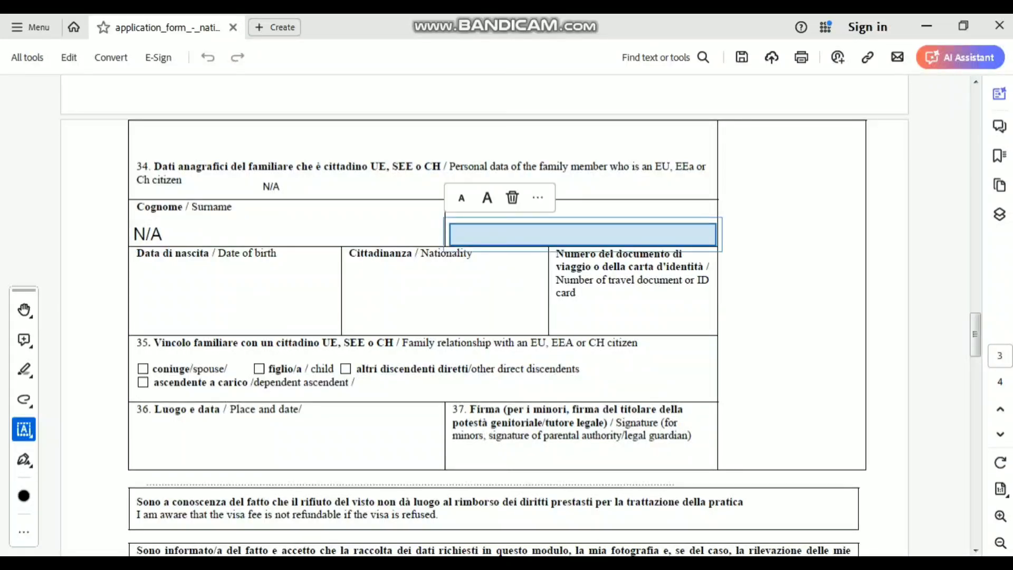
type("N/A")
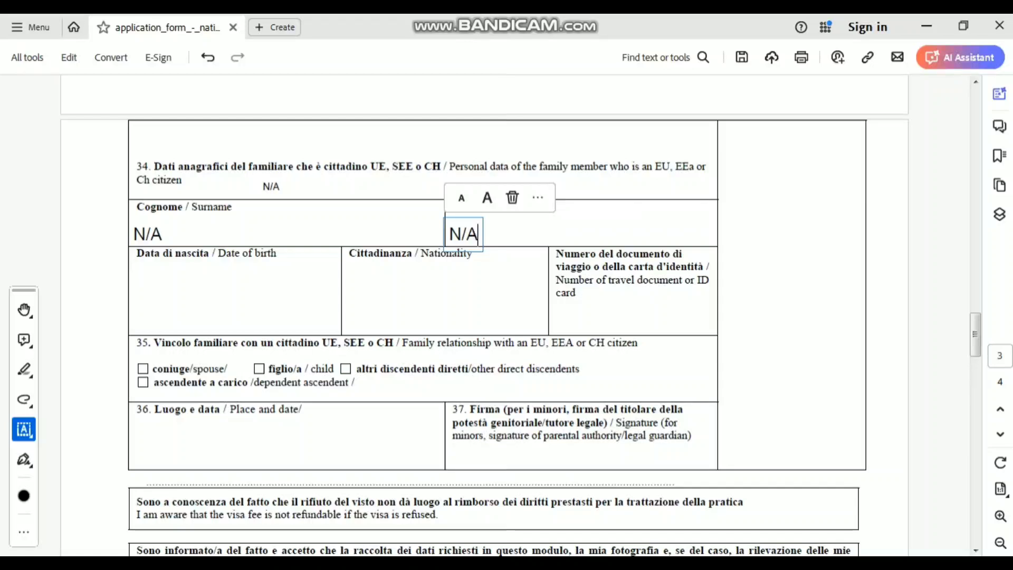
key("Tab")
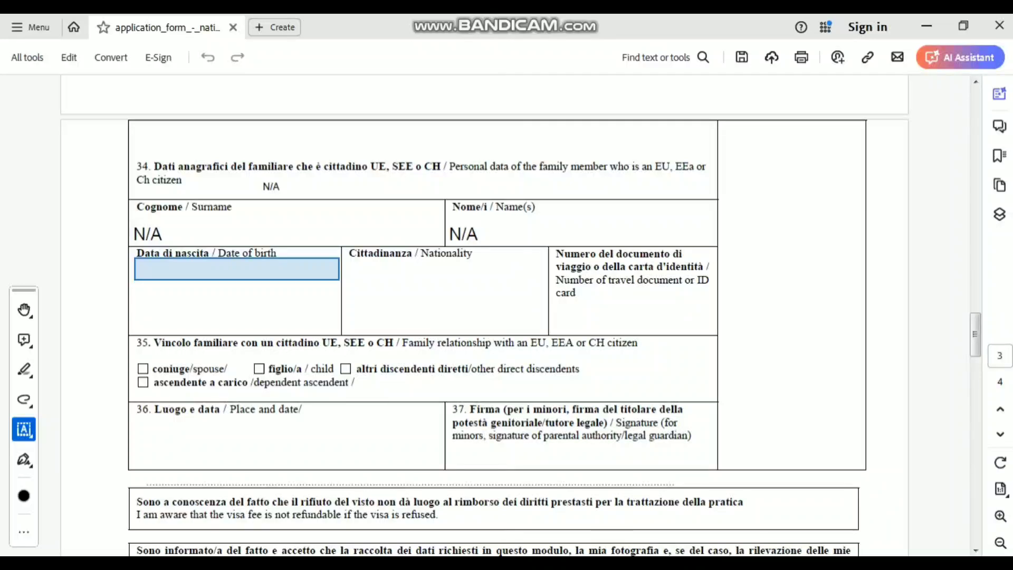
- Enter N/A for the family member's date of birth, nationality and travel document number
left_click(236, 269)
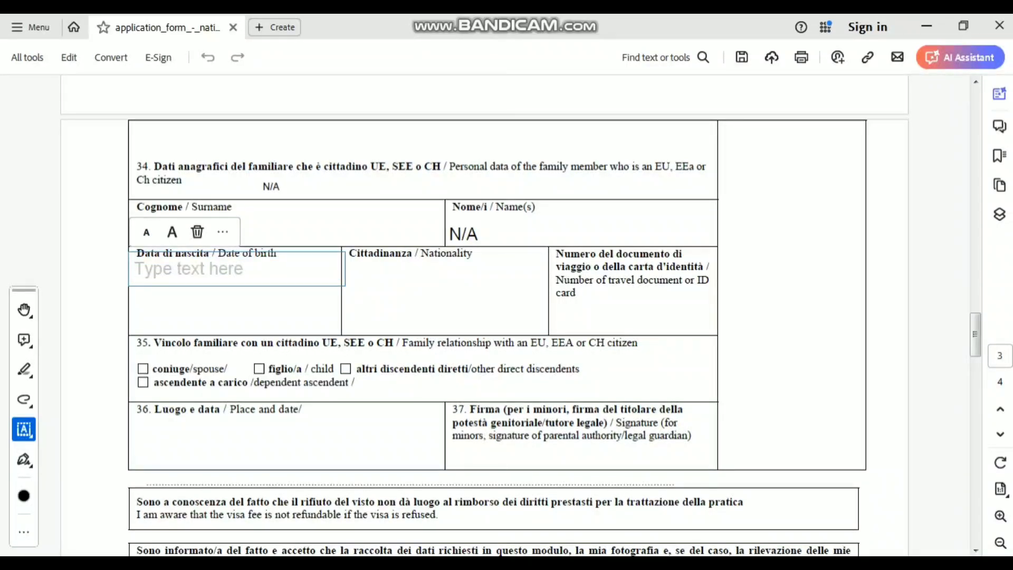
type("N/")
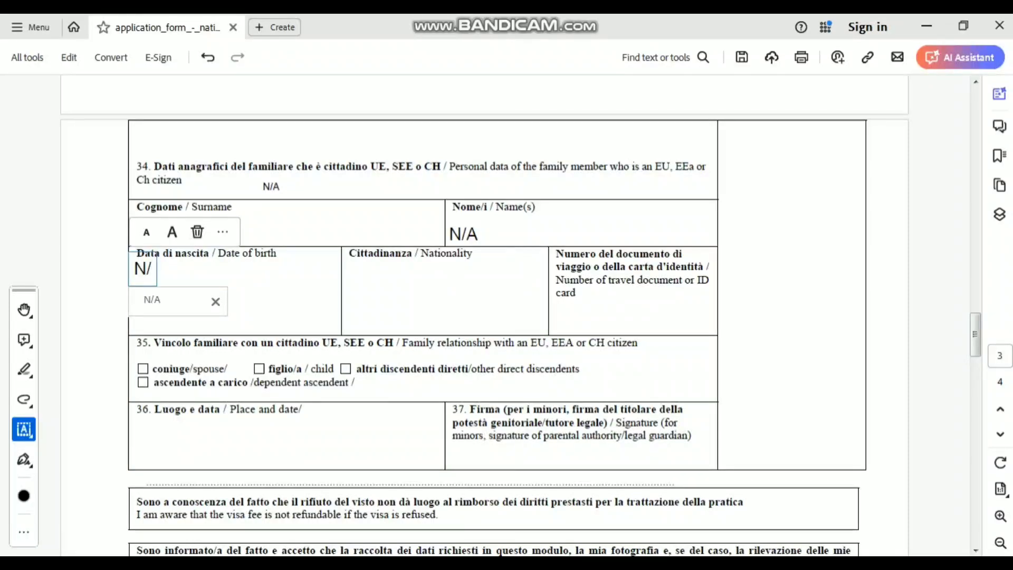
key("Down")
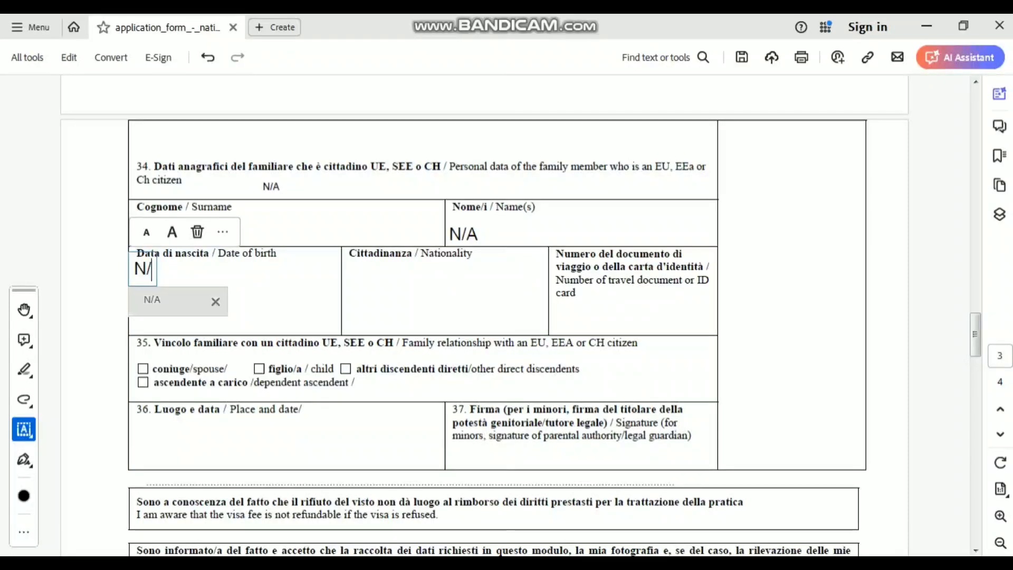
key("Return")
left_click(446, 268)
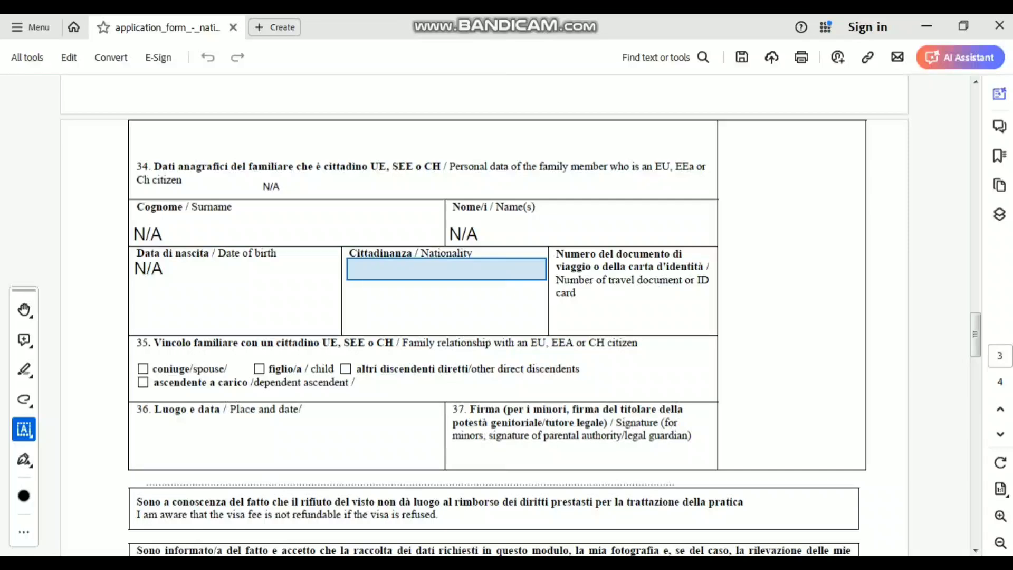
left_click(446, 269)
type("N")
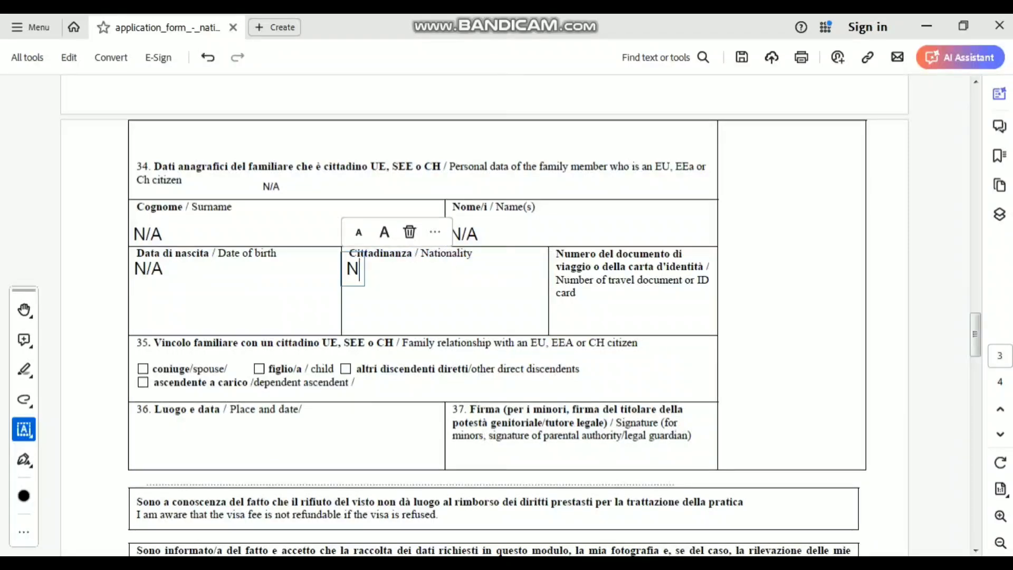
type("/a")
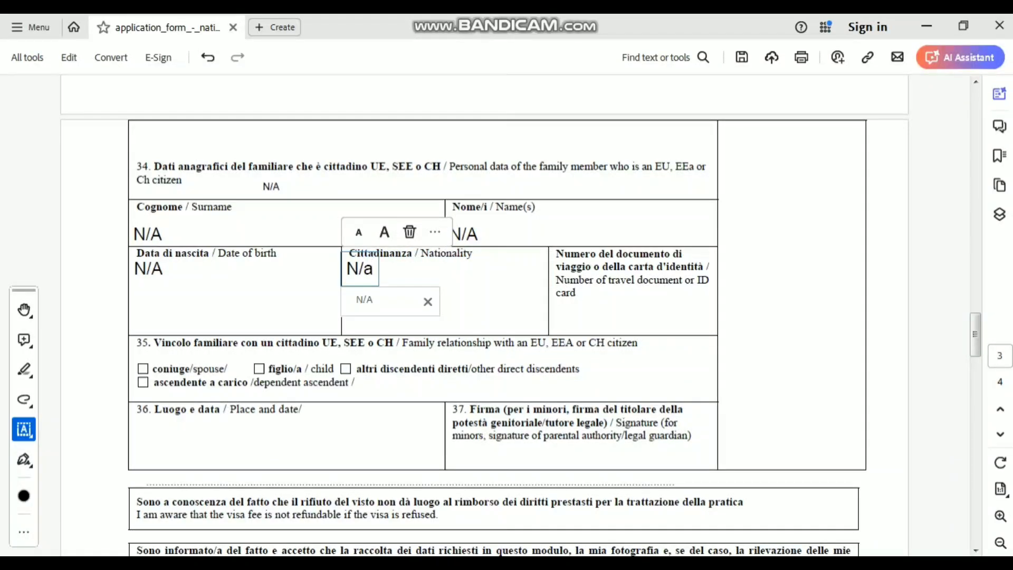
key("Return")
key("Tab")
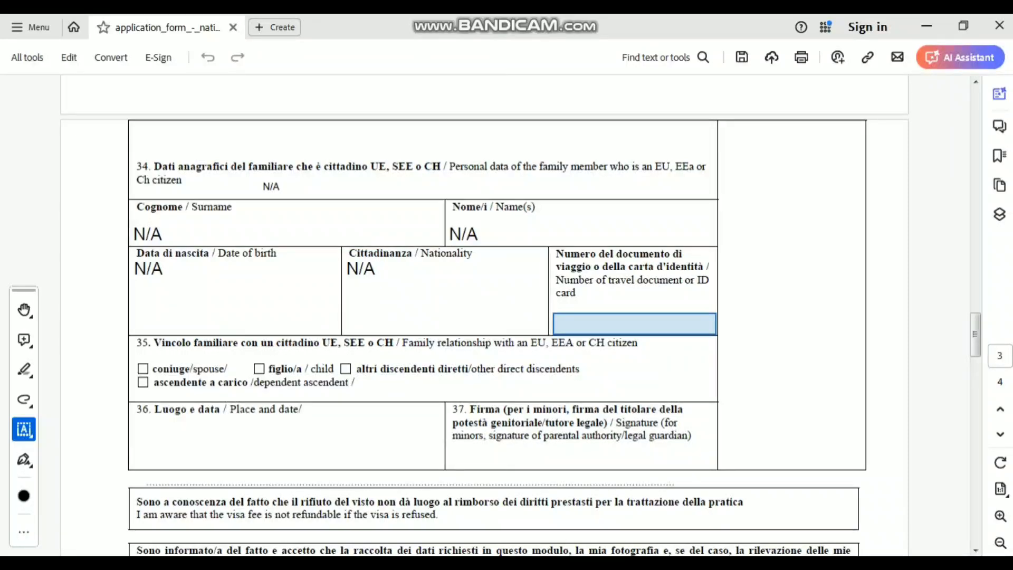
key("Return")
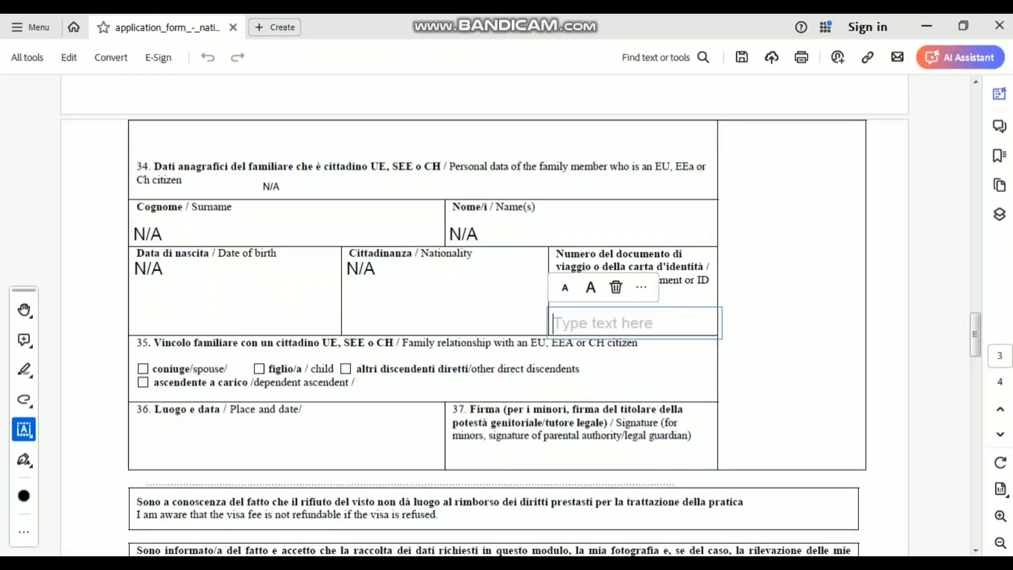
type("N/")
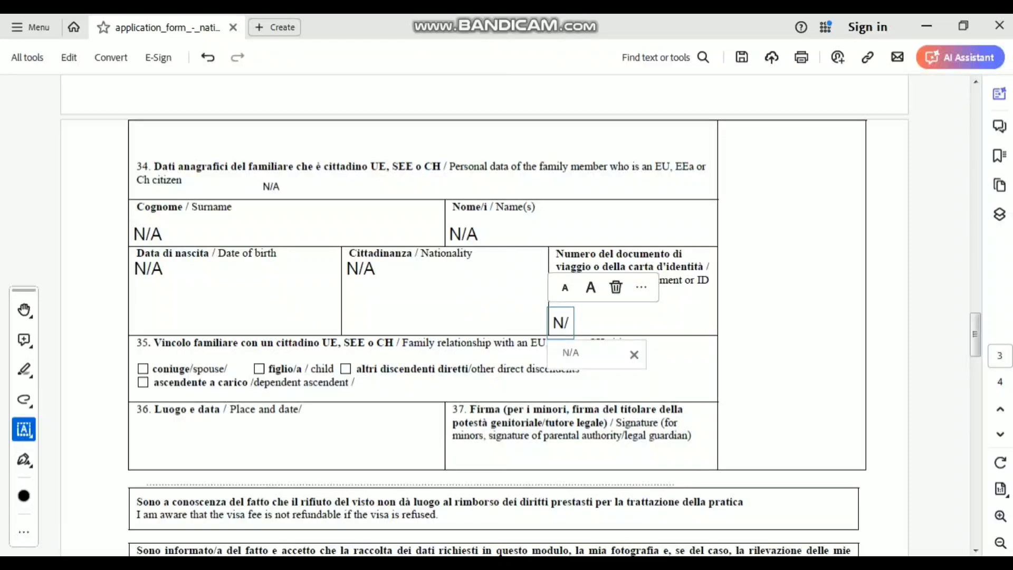
type("A")
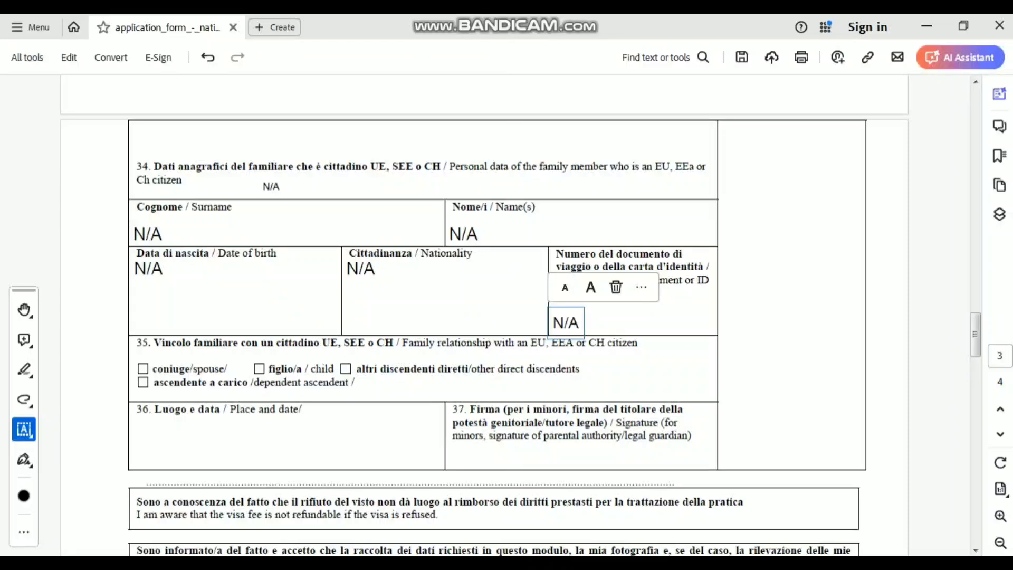
key("Escape")
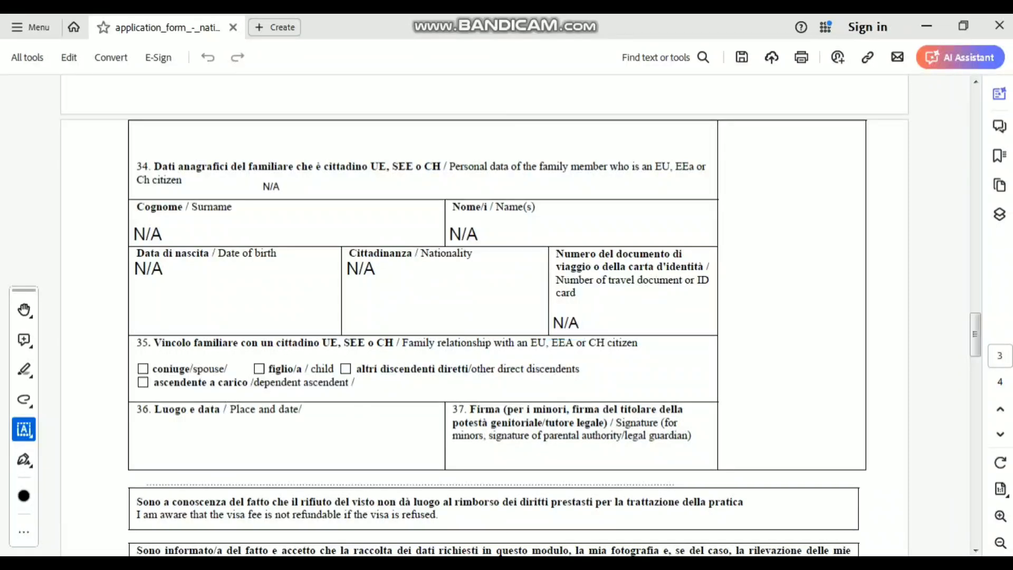
- Add N/A as the relationship in section 35
left_click(377, 384)
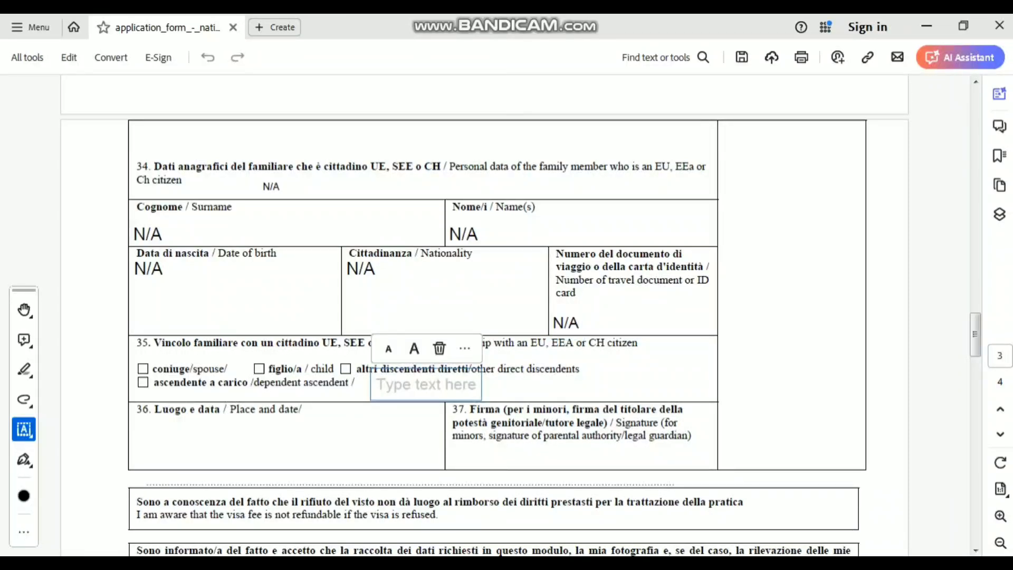
key("Escape")
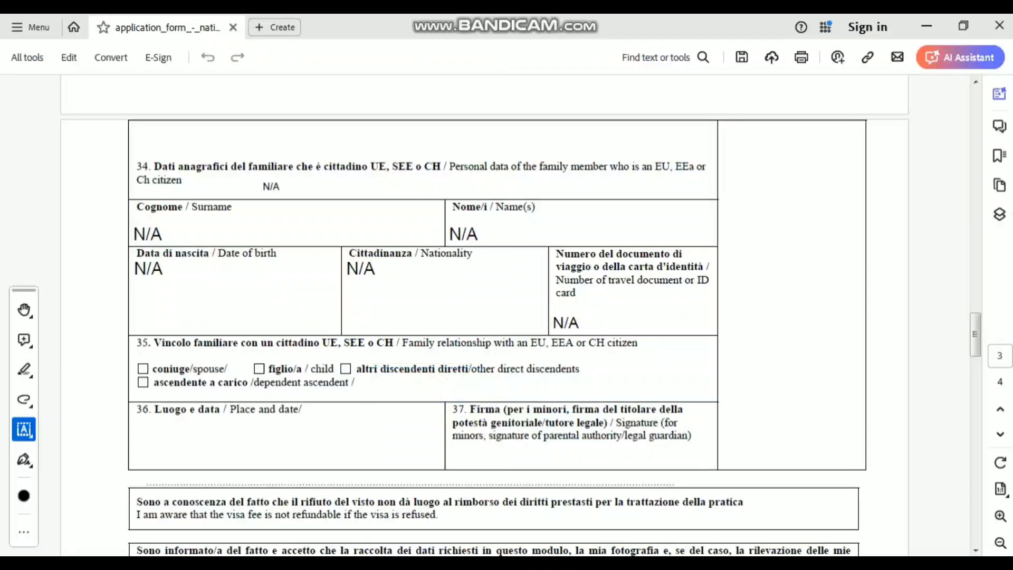
left_click(377, 390)
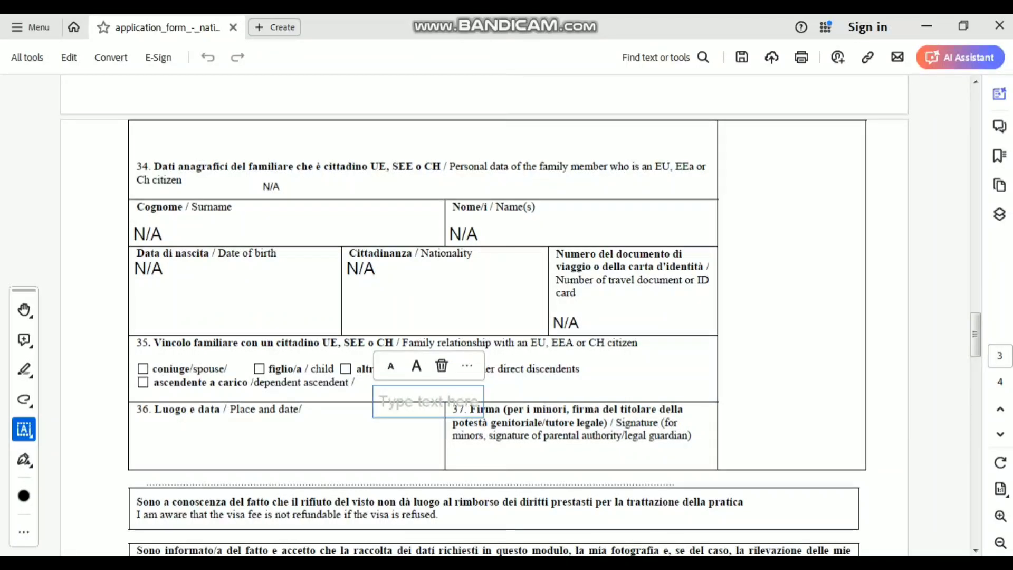
type("N/")
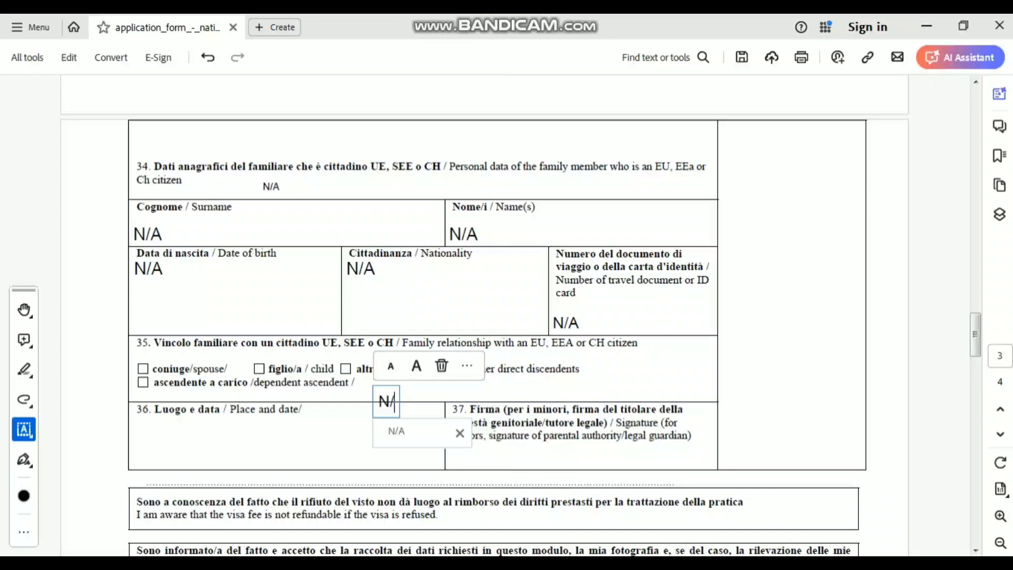
type("A")
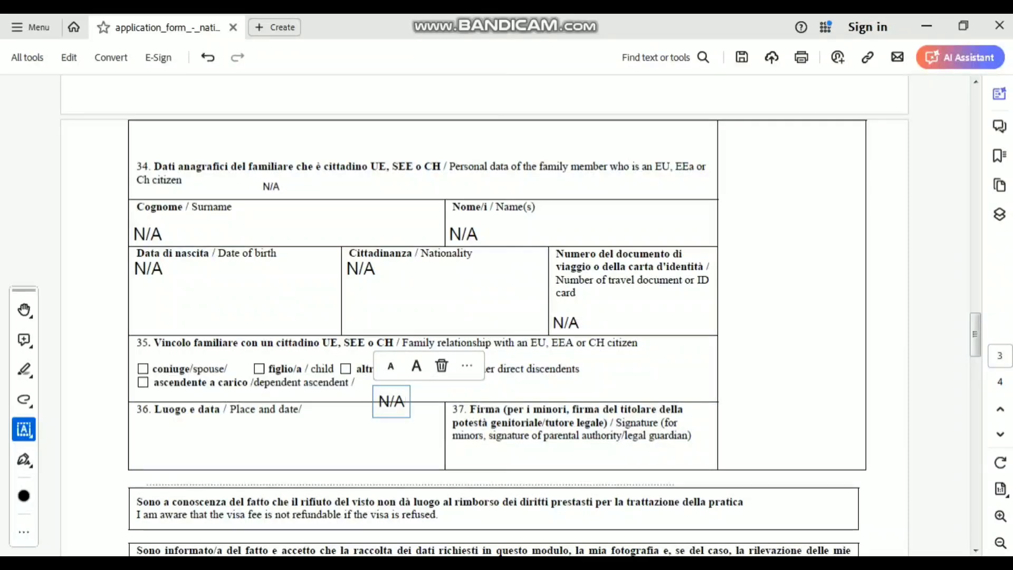
left_click_drag(392, 401, 392, 385)
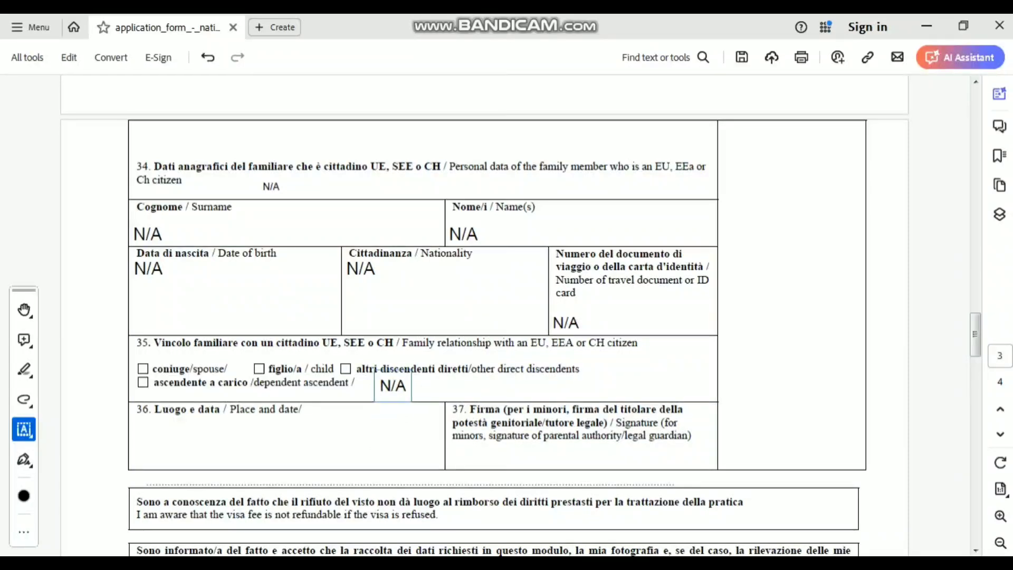
left_click(316, 437)
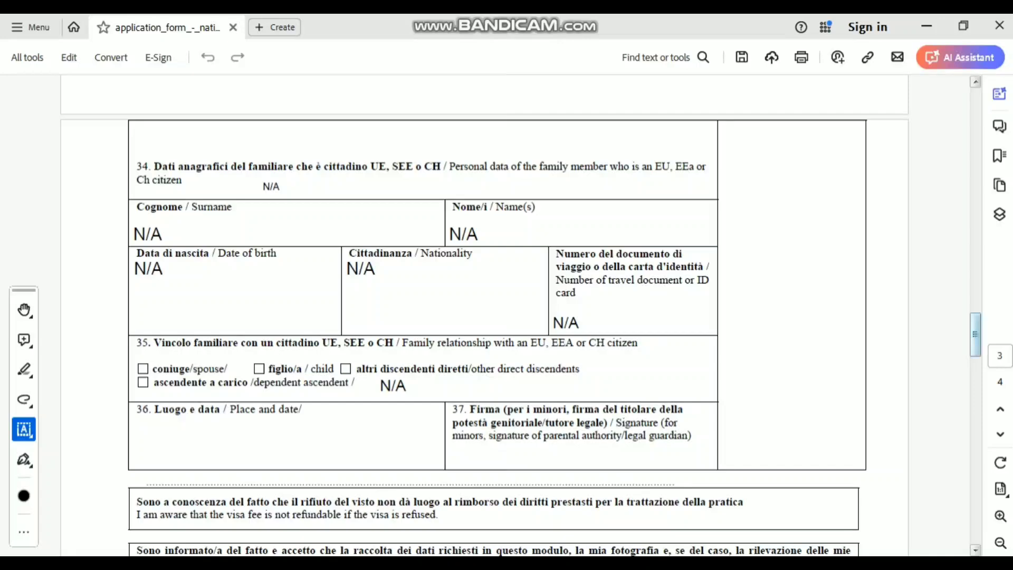
scroll(517, 316, "down", 5)
scroll(517, 317, "up", 2)
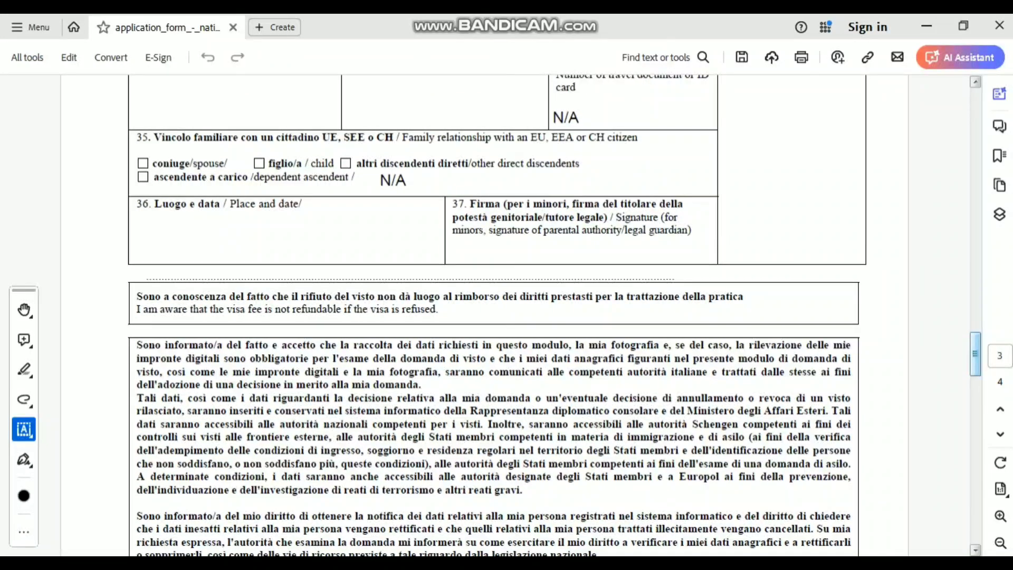
- Type ISLAMABAD, as the place in field 36
left_click(136, 217)
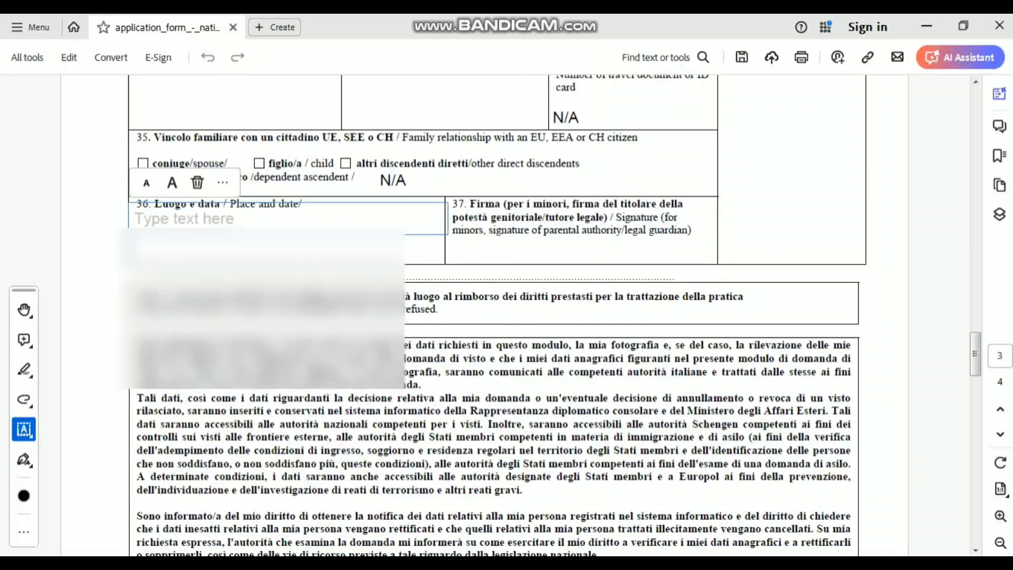
type("ISL")
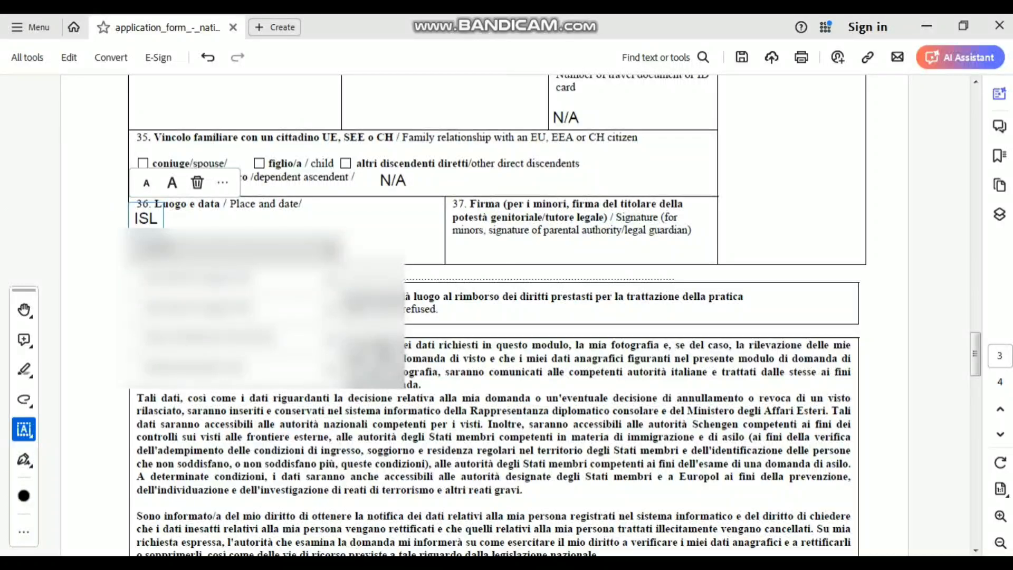
type("AMABAD")
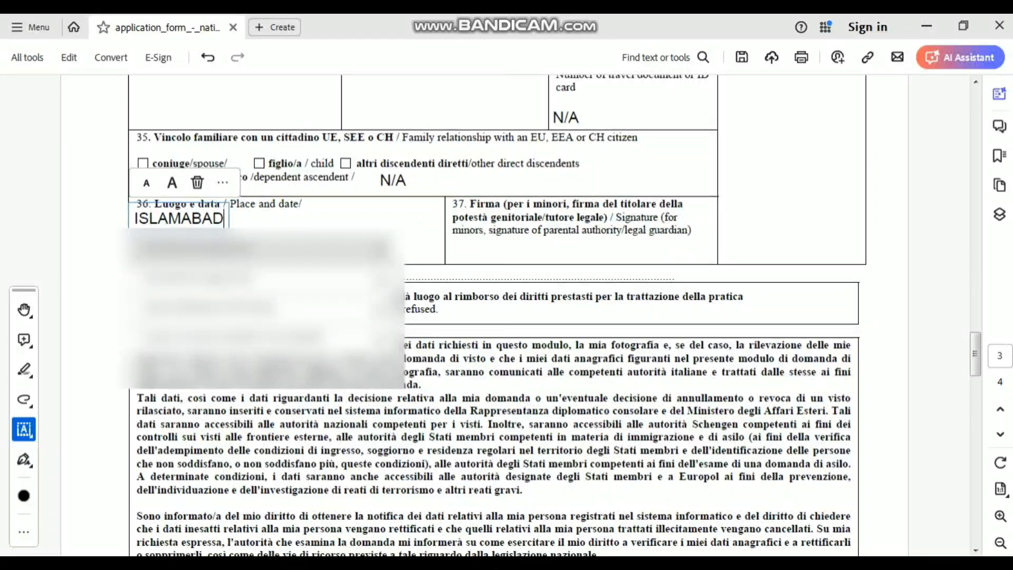
type(",")
key("Escape")
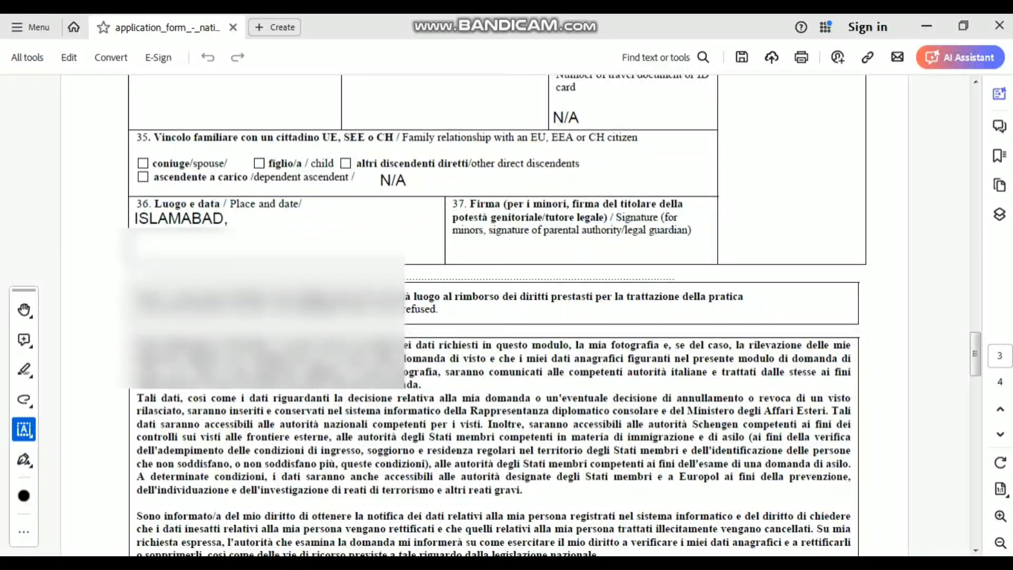
- Add the date 30 MAy 2024 beside the place in field 36
left_click(240, 223)
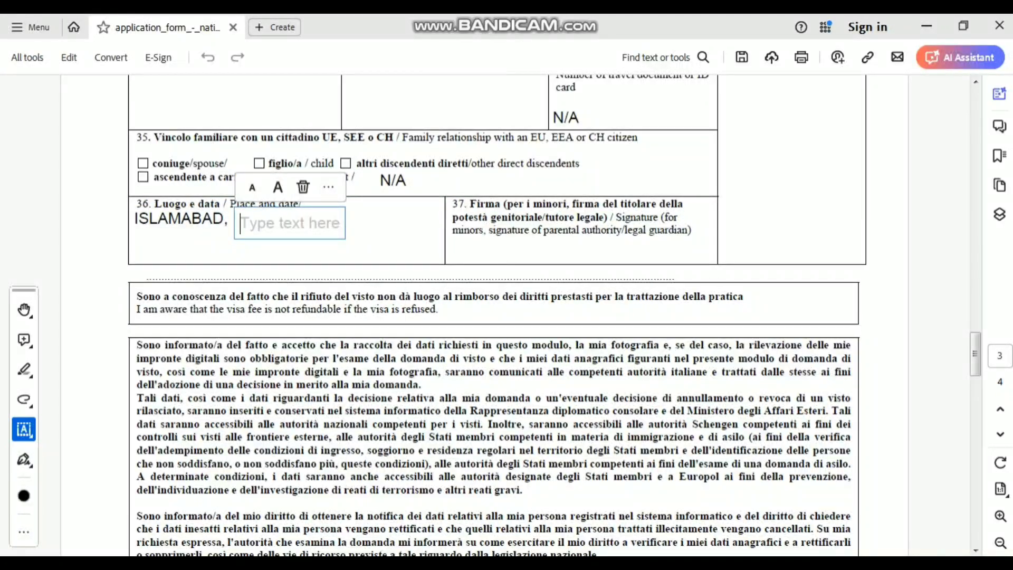
type("30 M")
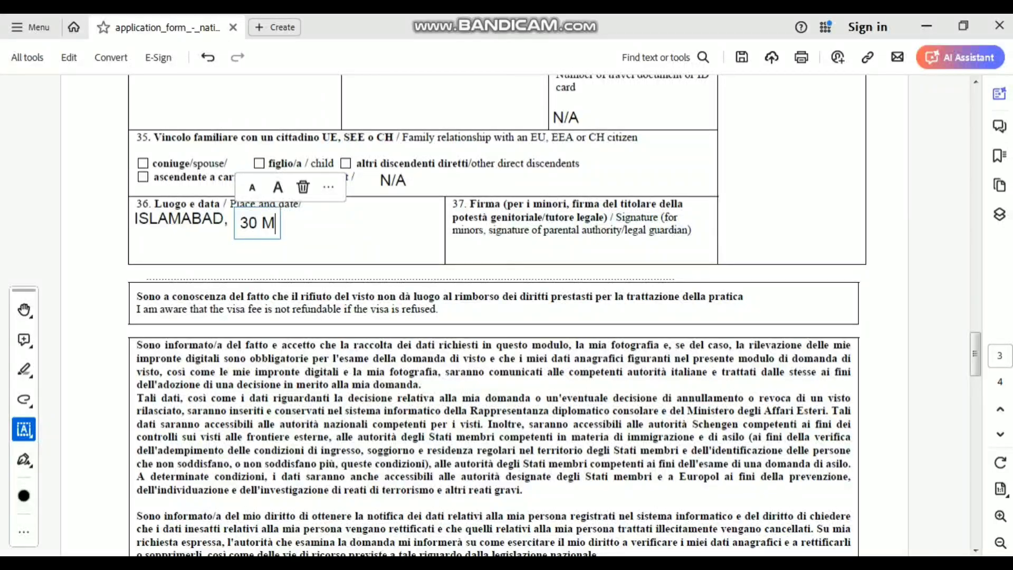
type("Ay 2")
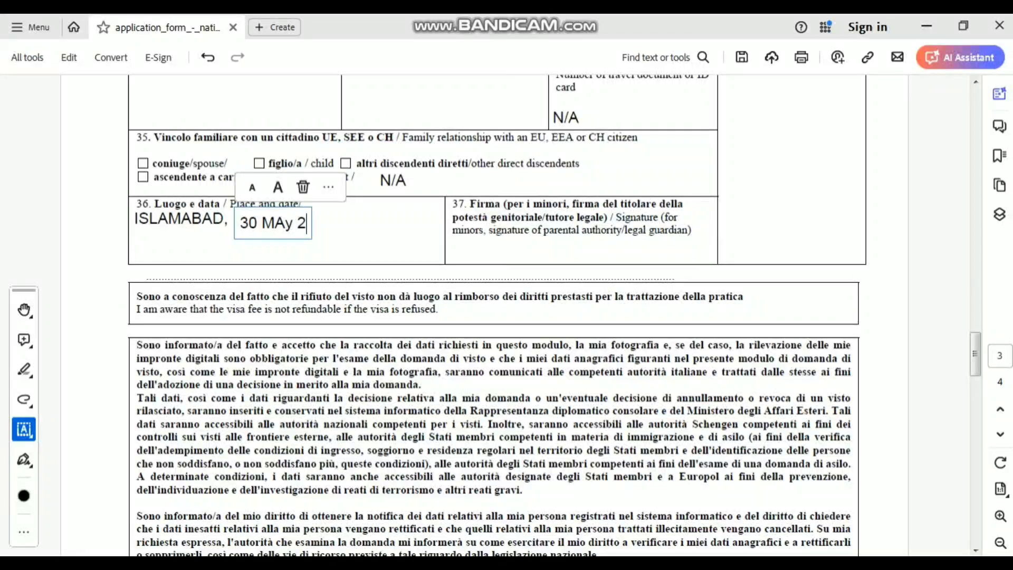
type("024")
left_click(582, 252)
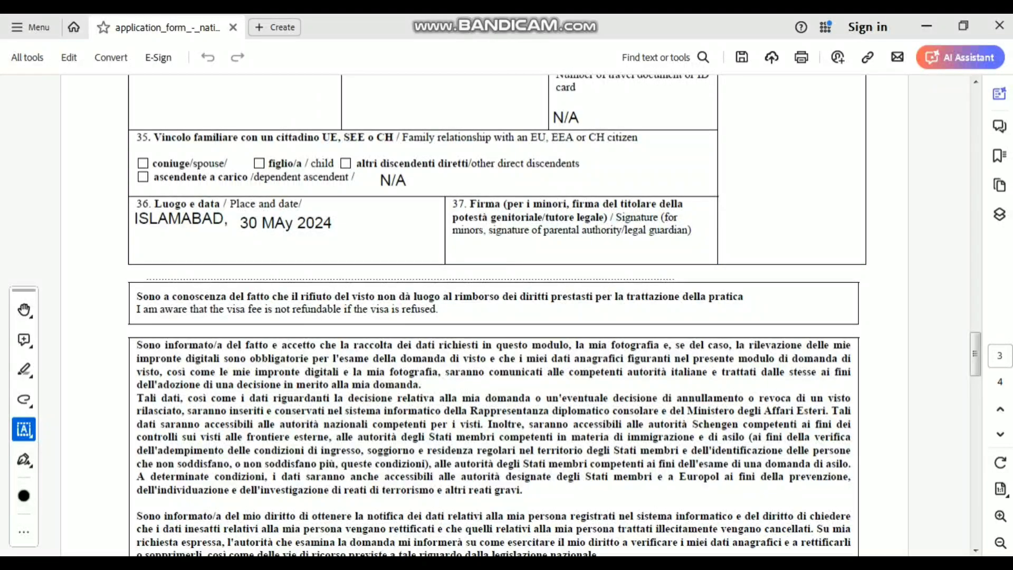
left_click(158, 58)
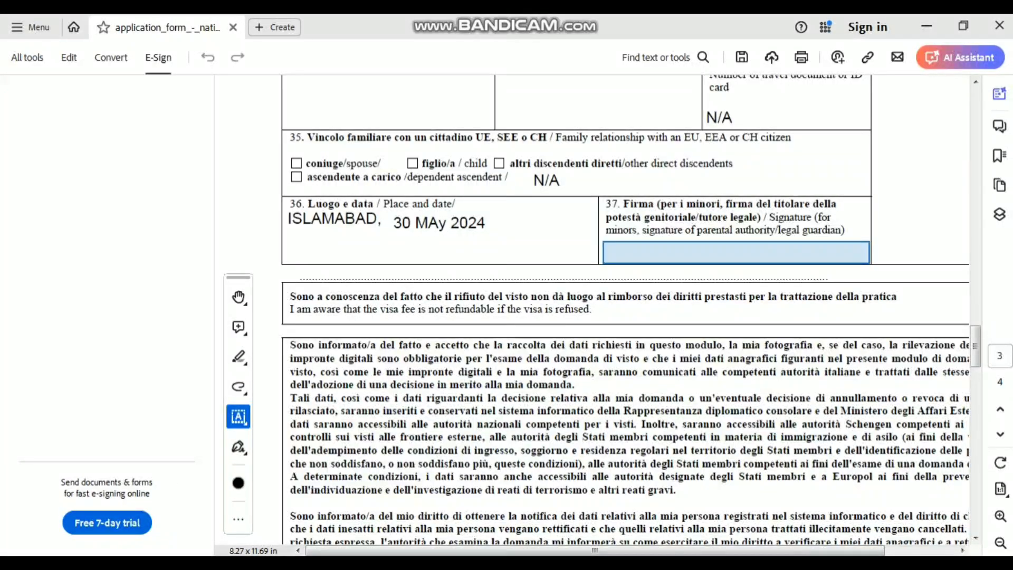
- Start a typed signature at field 37 and enter the applicant's name
left_click(735, 253)
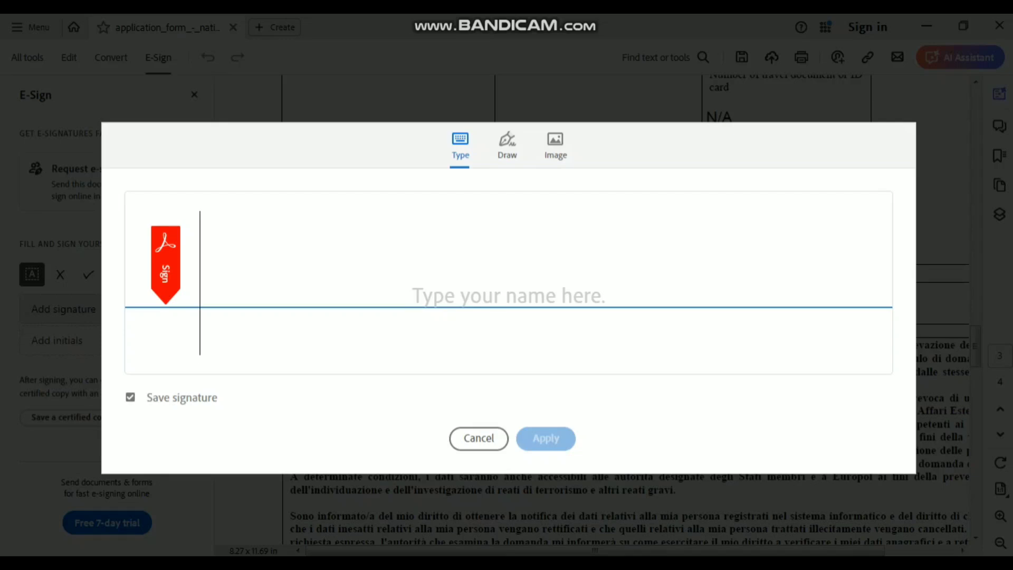
type("FA")
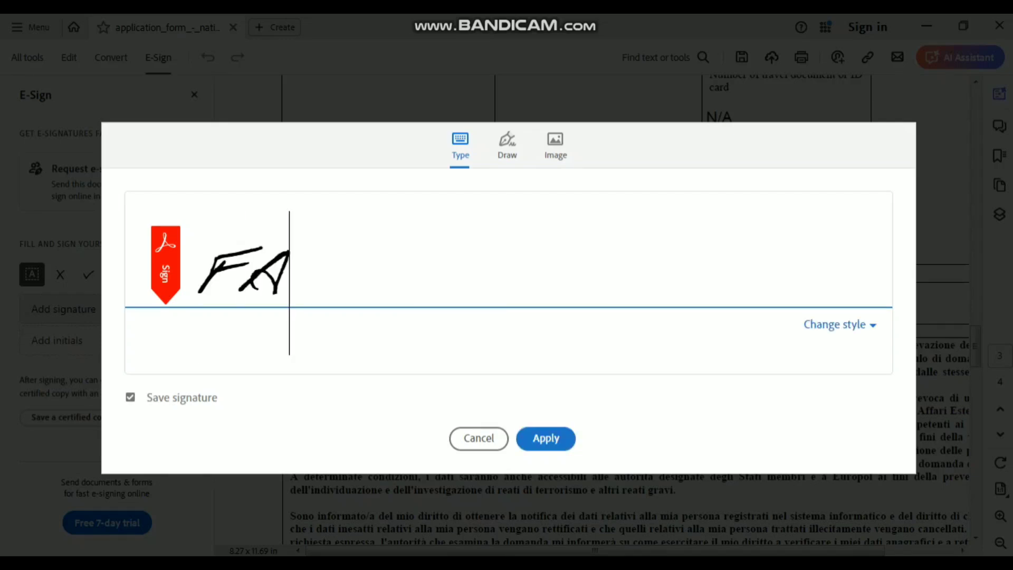
type("IZAN")
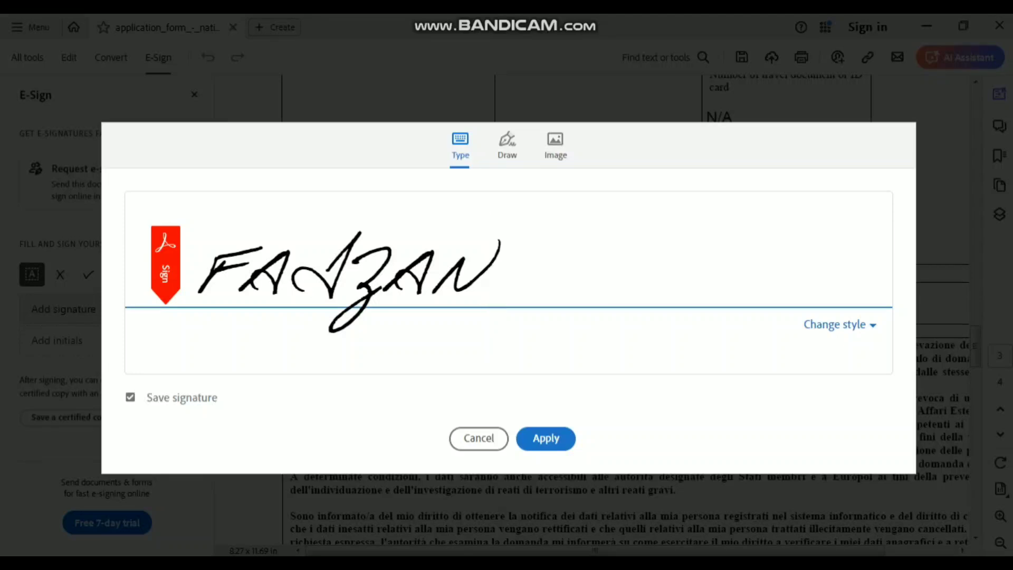
key("BackSpace")
key("BackSpace")
key("BackSpace")
key("BackSpace")
key("BackSpace")
key("BackSpace")
type("Md")
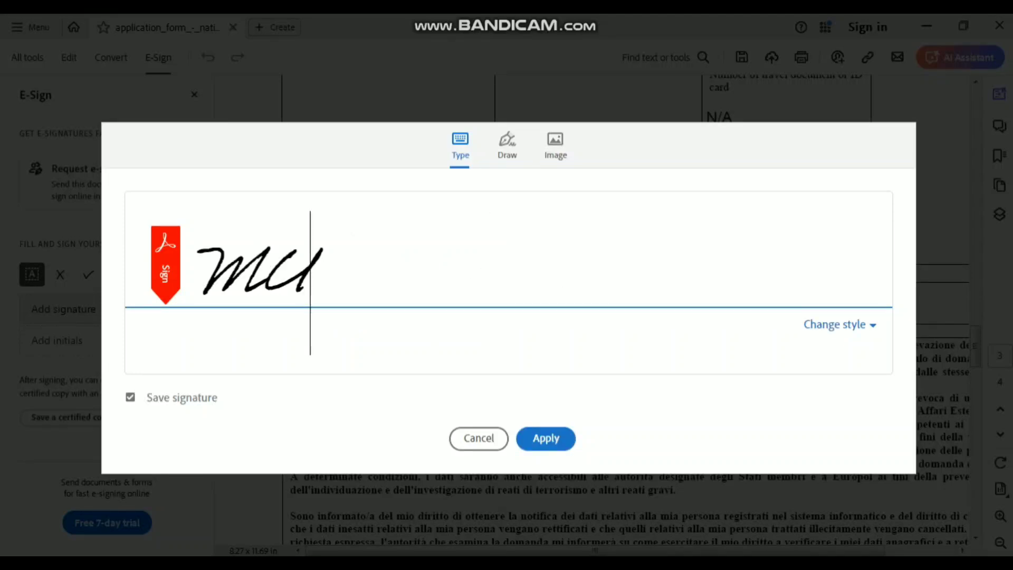
key("BackSpace")
type(".")
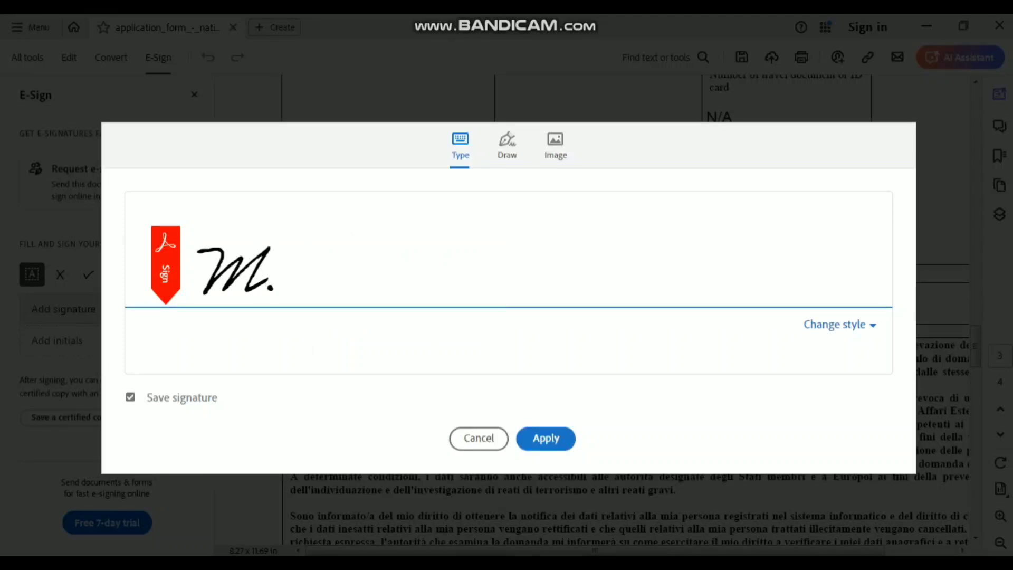
type("FAIZAN")
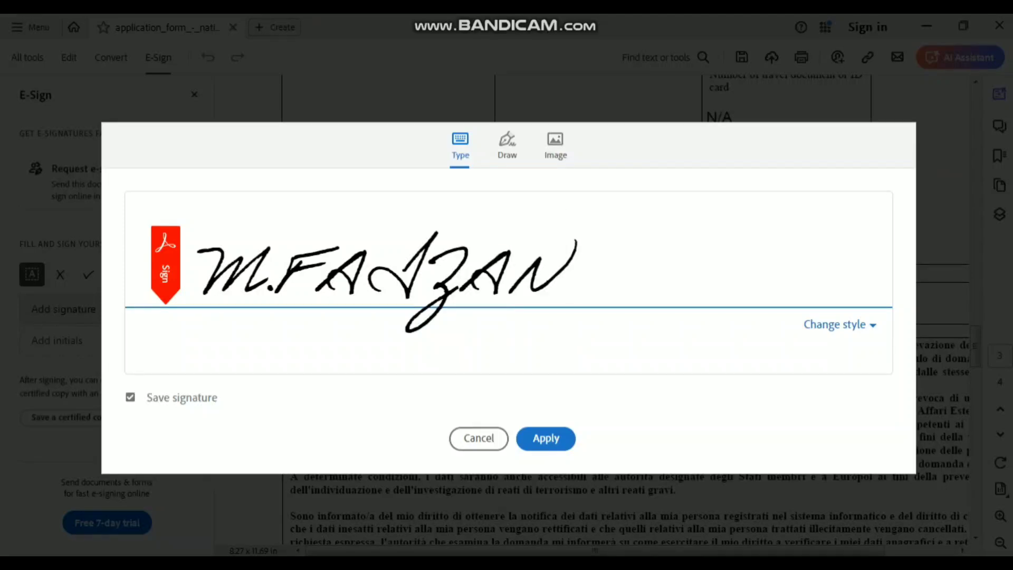
- Choose the fourth handwritten style, turn off Save signature, and apply the signature
left_click(839, 324)
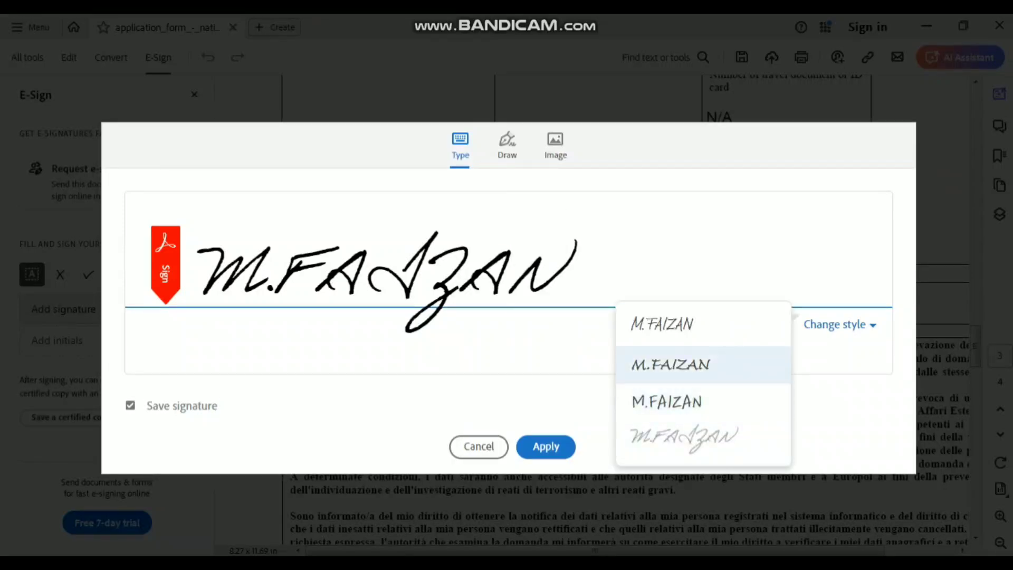
left_click(686, 331)
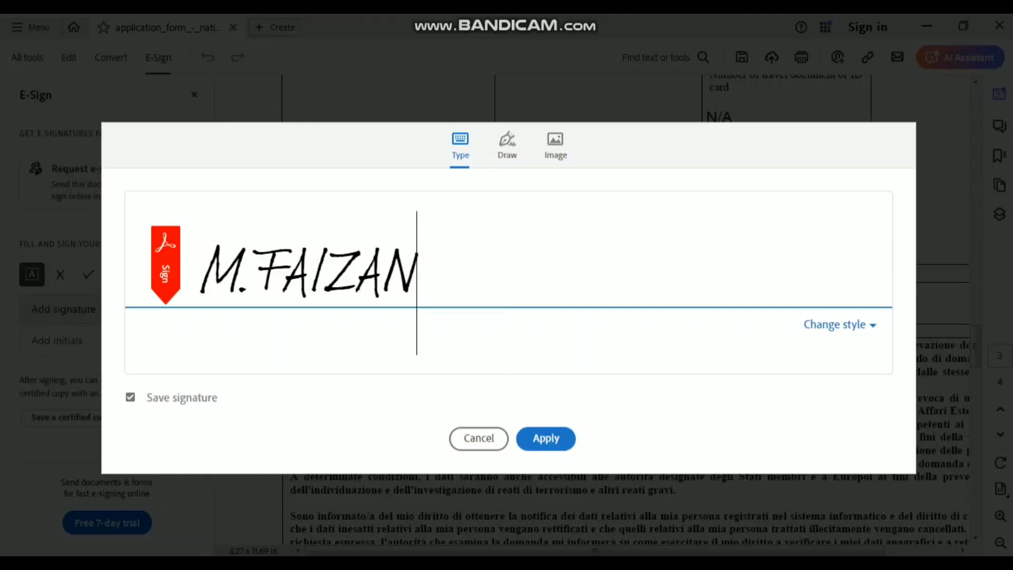
left_click(839, 325)
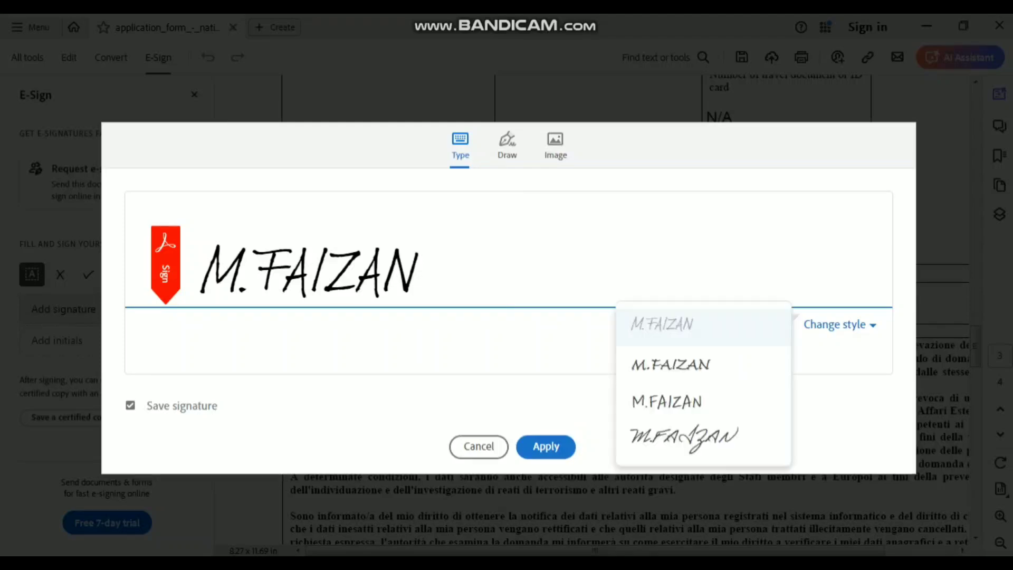
key("Return")
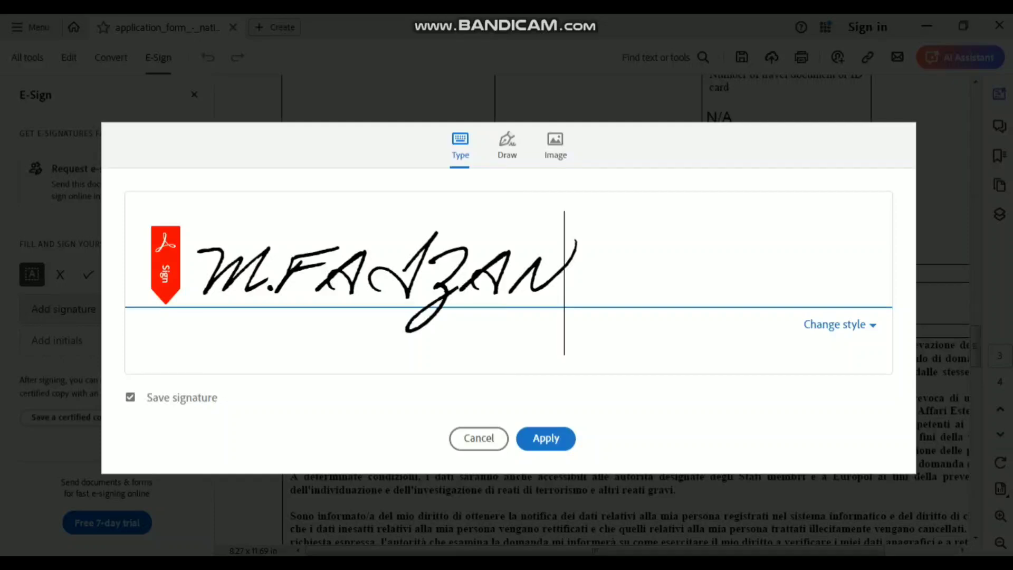
left_click(130, 397)
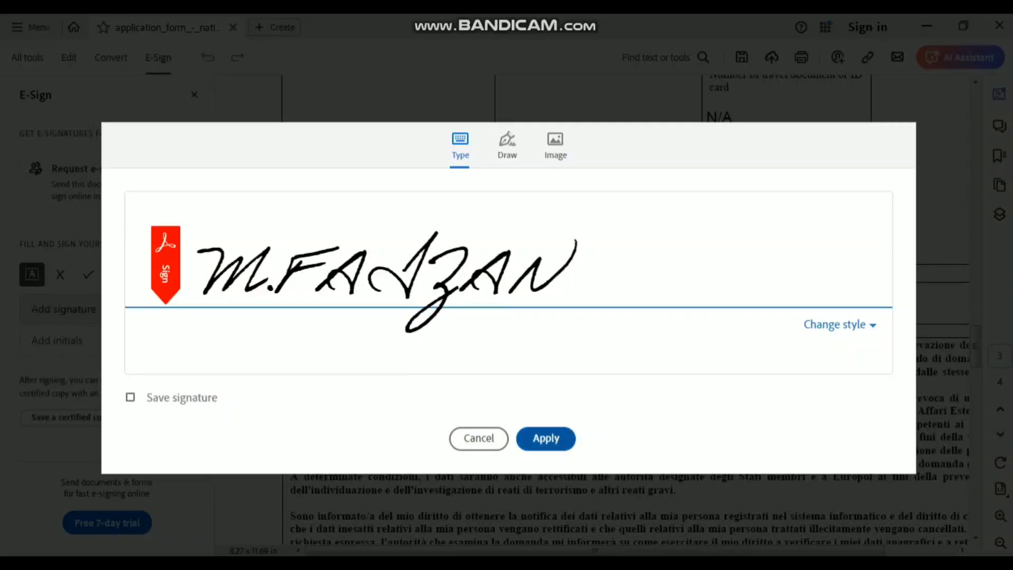
left_click(546, 438)
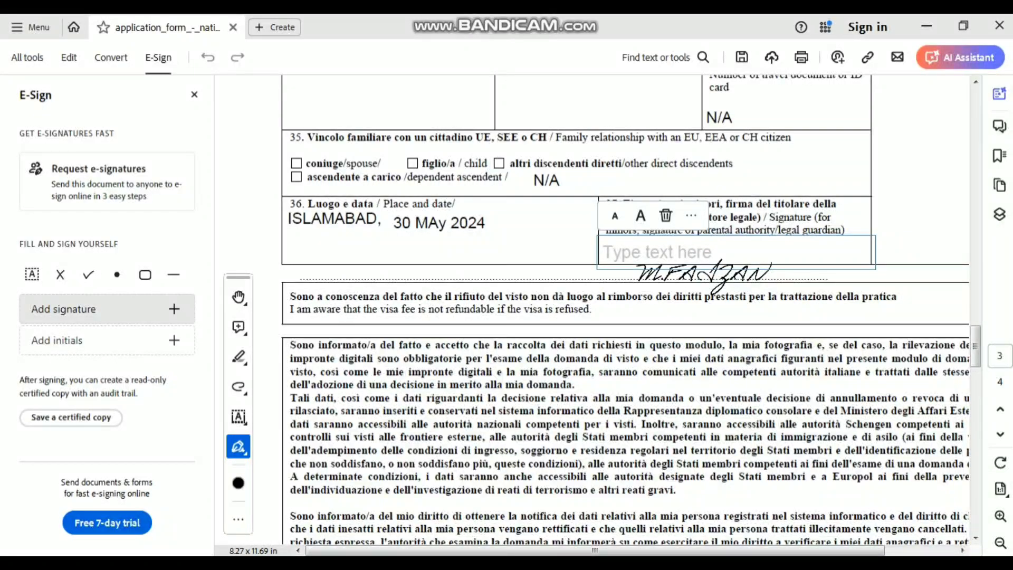
- Clear the empty text boxes and the stray crossmark around field 37
left_click(704, 275)
left_click(704, 275)
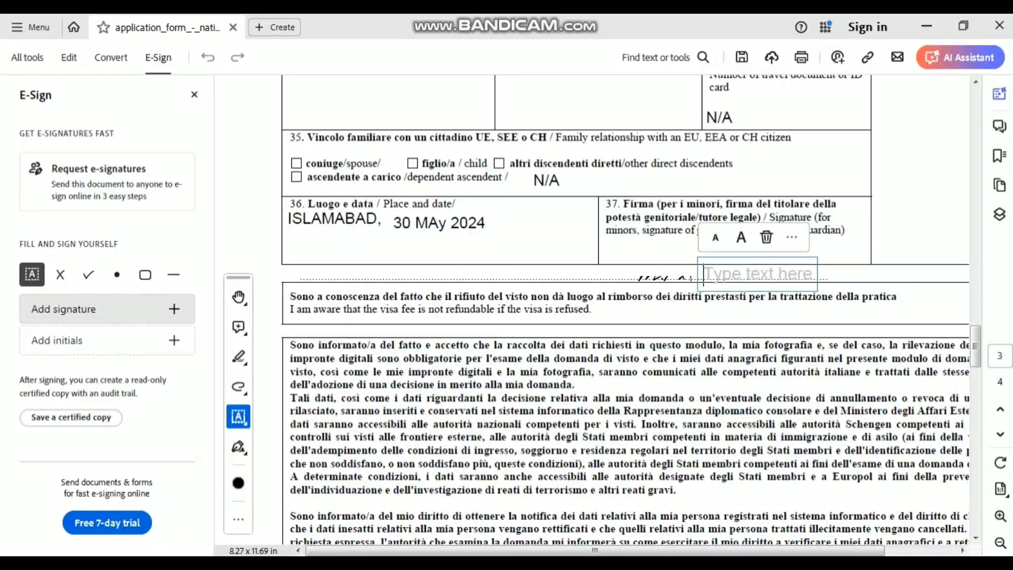
left_click(704, 275)
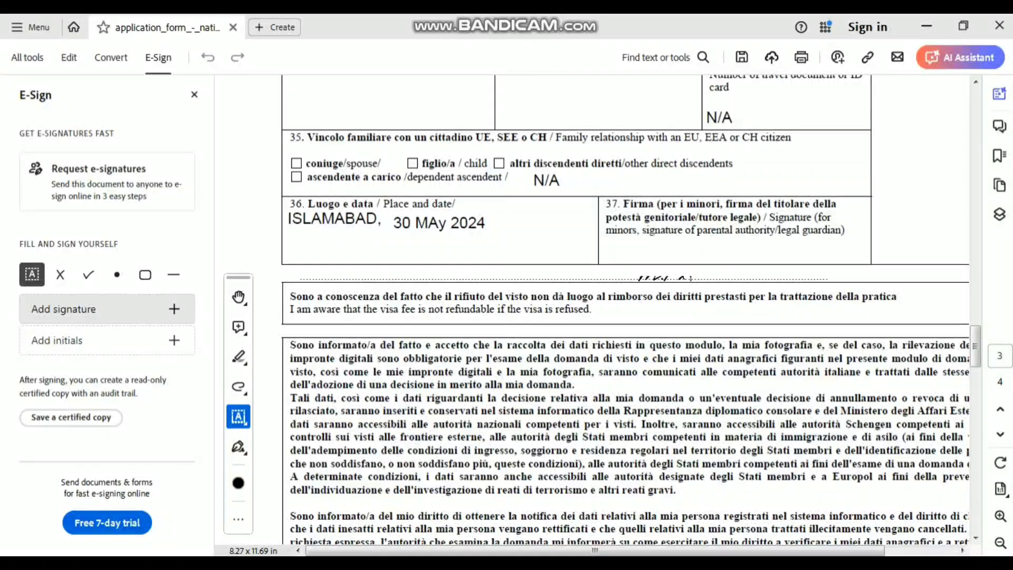
left_click(735, 253)
left_click(696, 275)
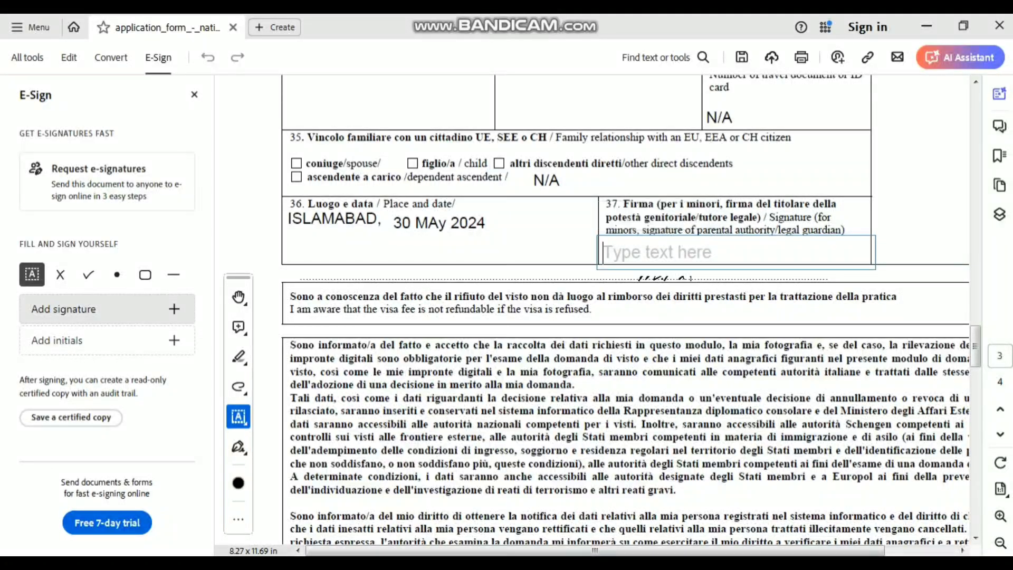
left_click(690, 277)
left_click(695, 253)
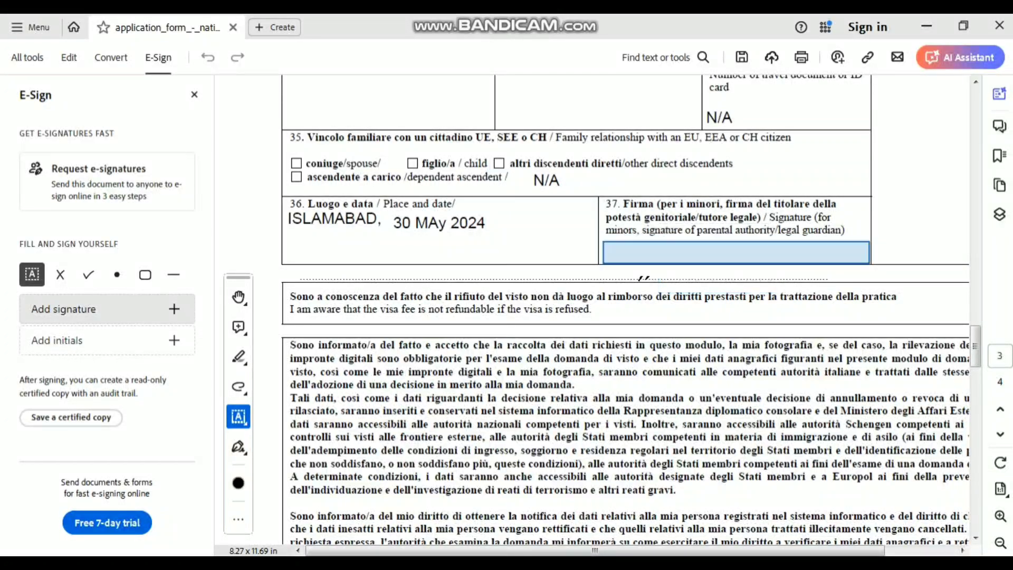
left_click(695, 253)
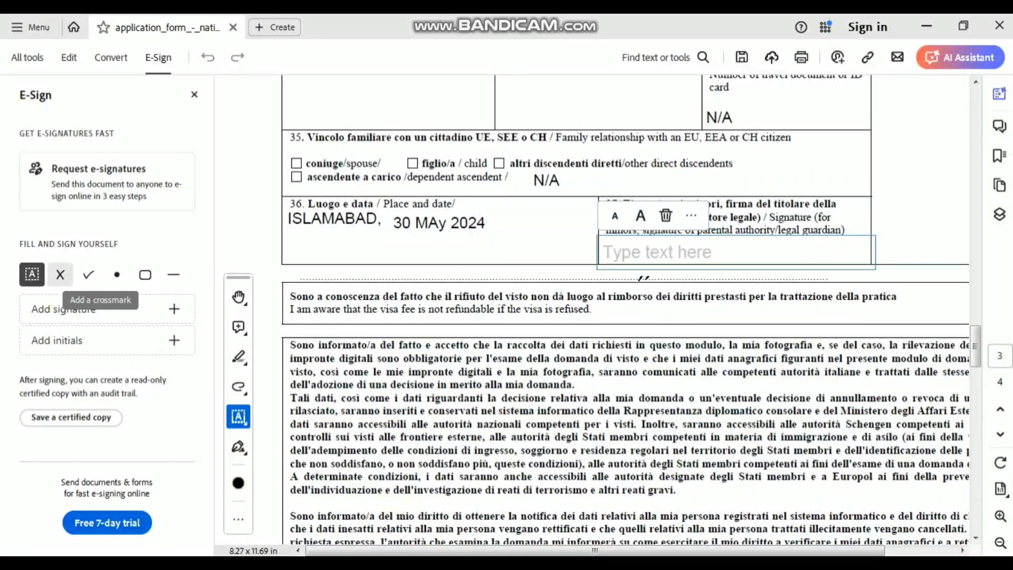
left_click(60, 274)
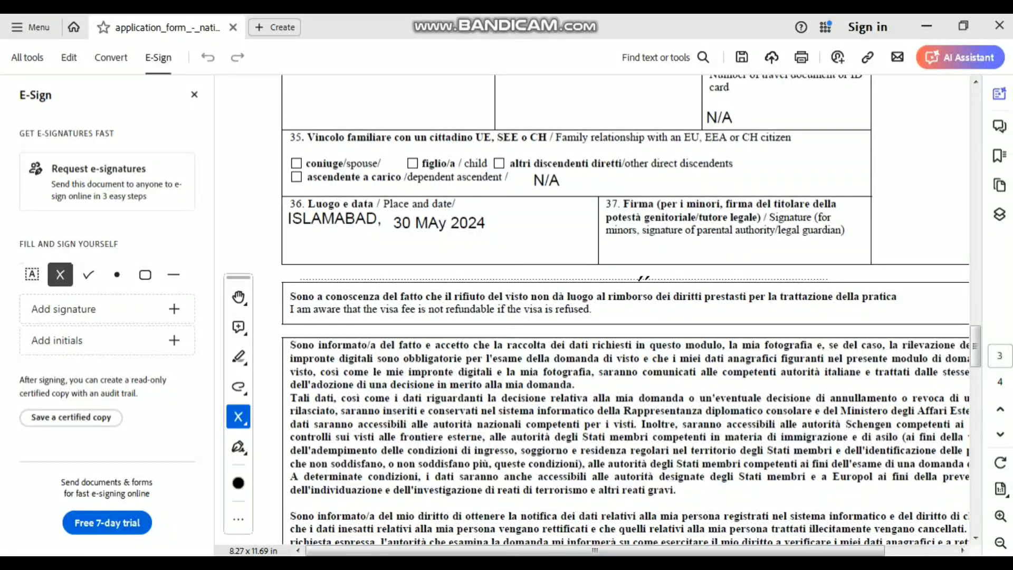
left_click(643, 276)
left_click(695, 240)
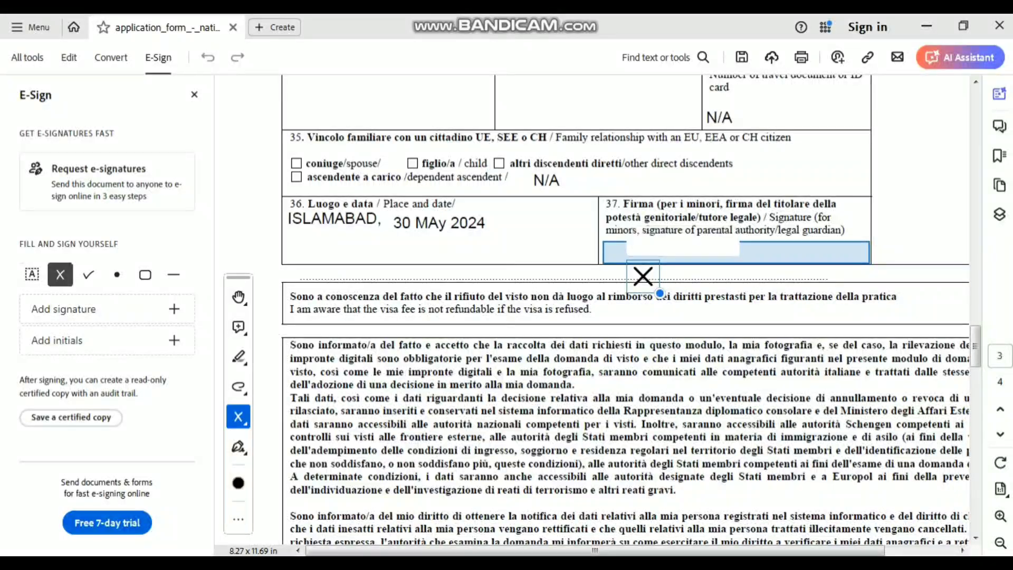
- Create a lowercase typed signature of the applicant's name and place it inside field 37
left_click(64, 308)
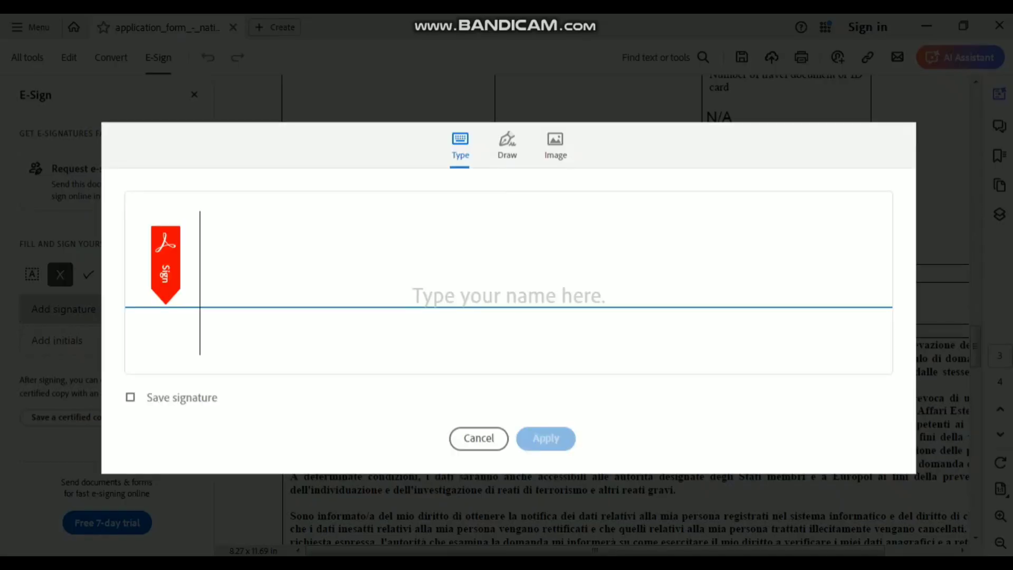
type("m.fa")
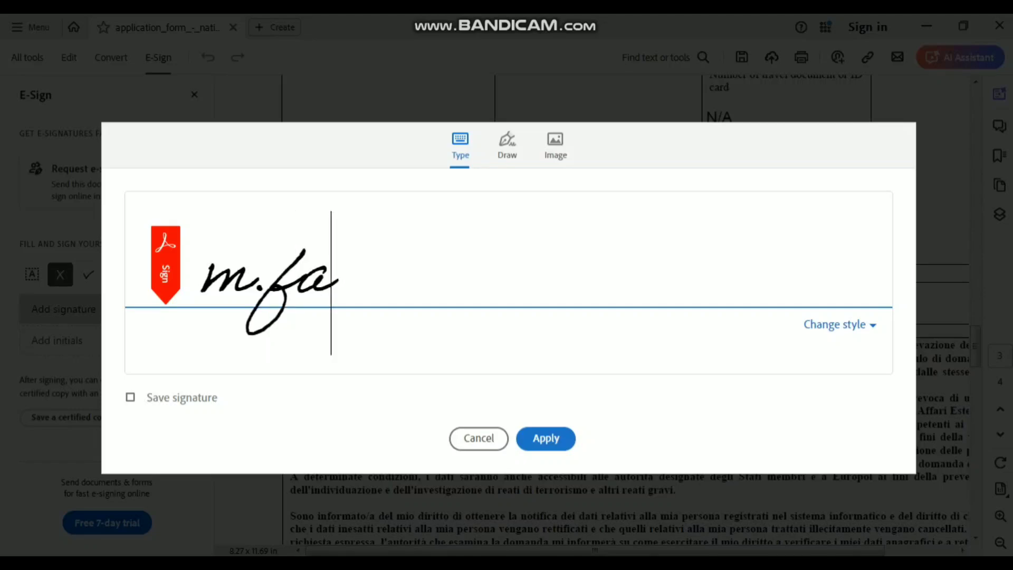
type("zain")
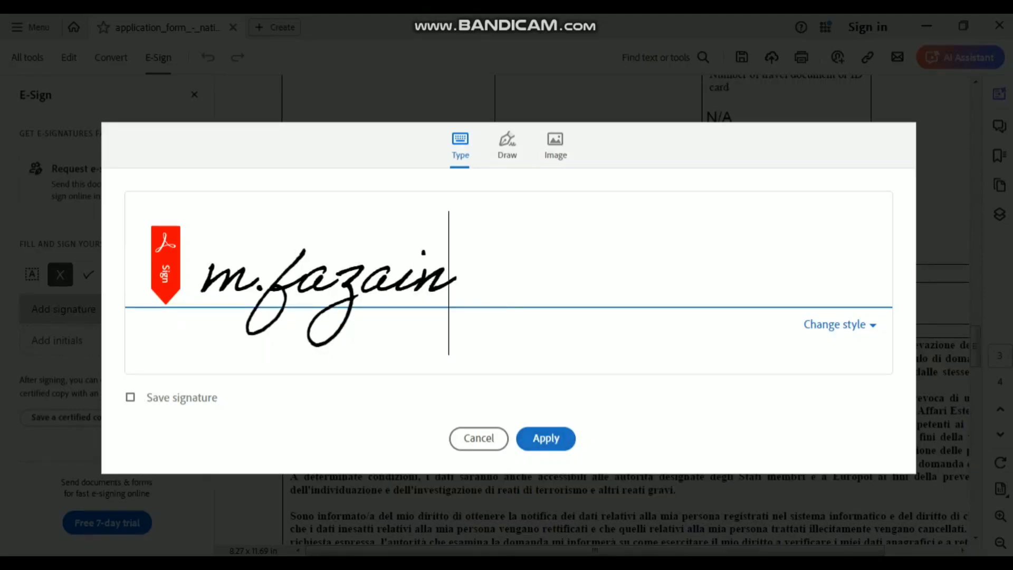
key("ctrl+a")
key("BackSpace")
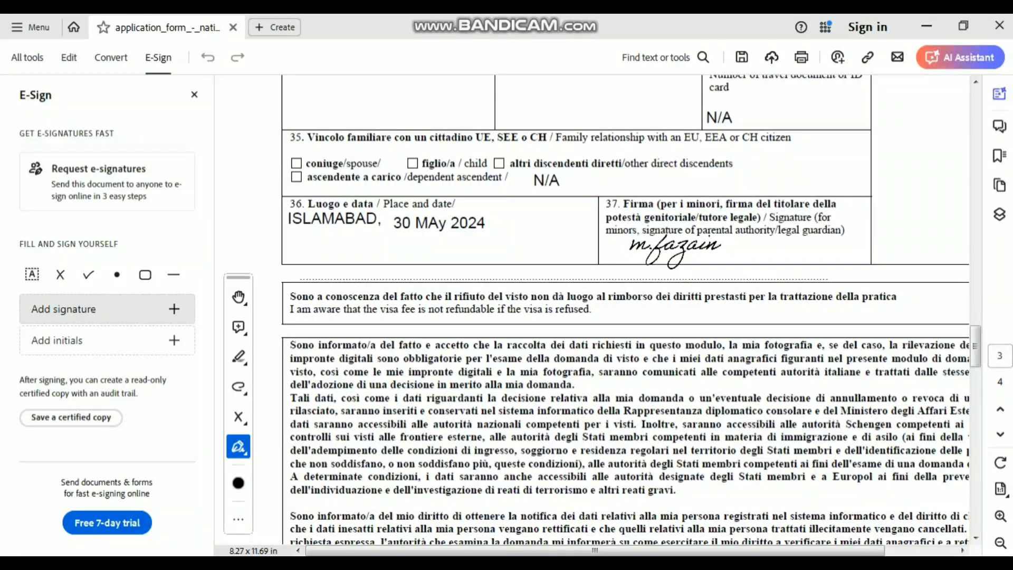
left_click(675, 251)
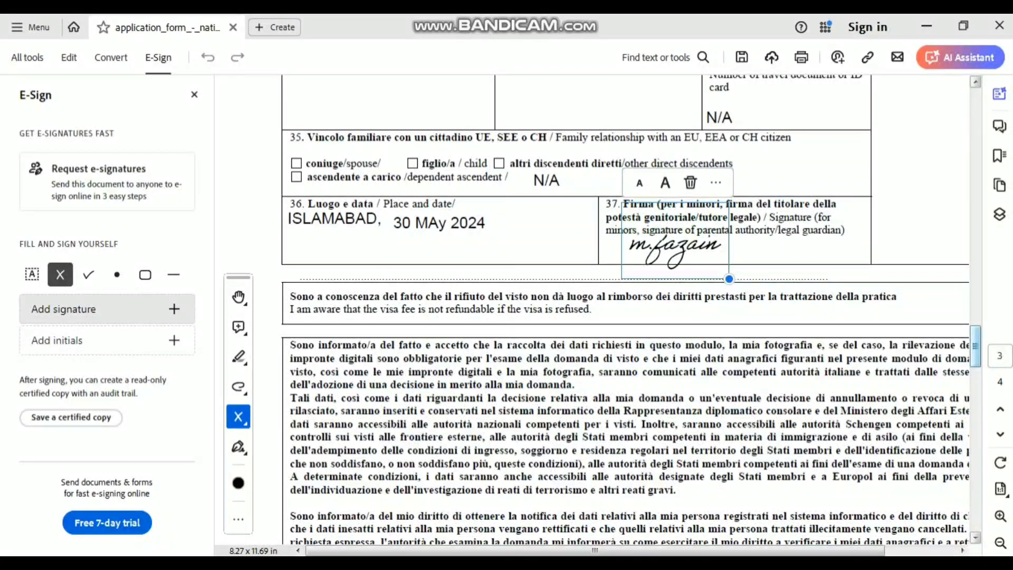
- Close the E-Sign panel, scroll back to page 1, and zoom out to 75%
scroll(632, 302, "down", 1)
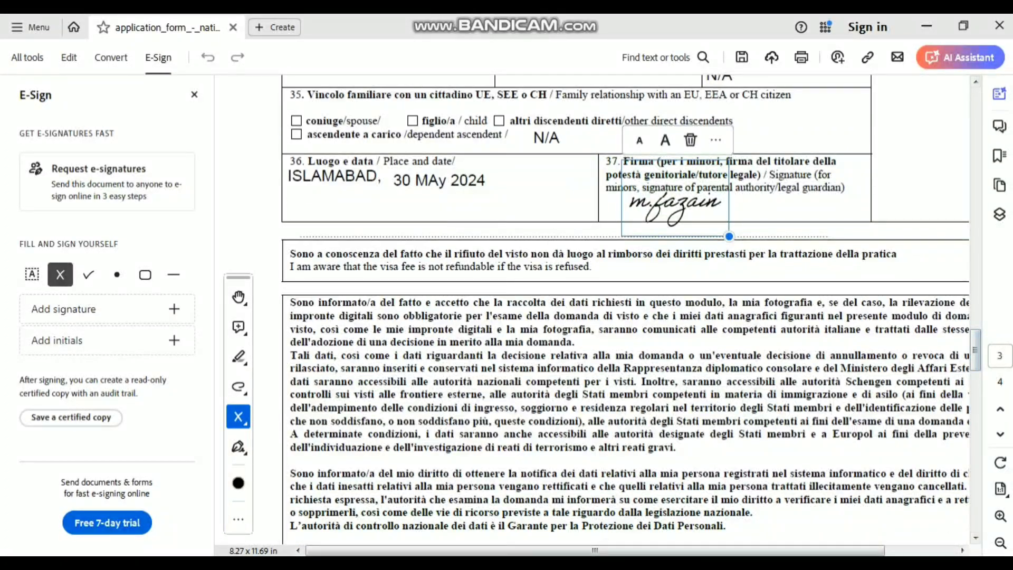
left_click(194, 94)
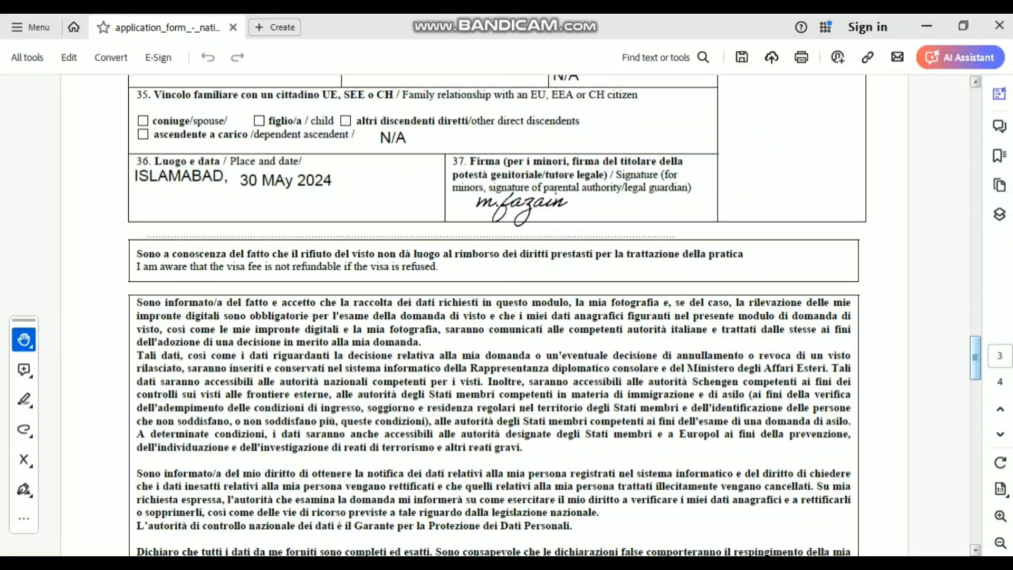
scroll(496, 316, "down", 2)
scroll(495, 316, "down", 20)
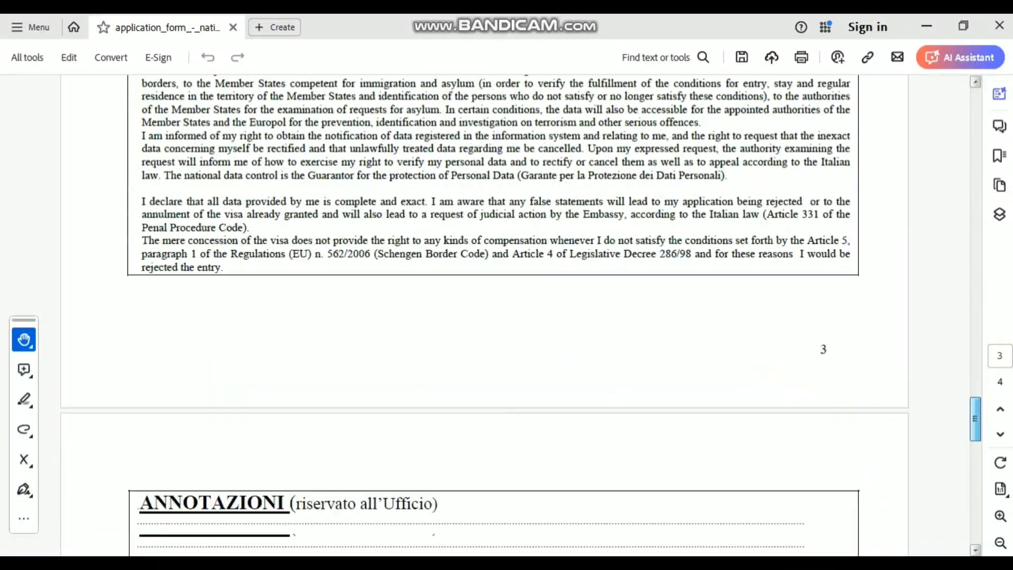
scroll(496, 264, "up", 3)
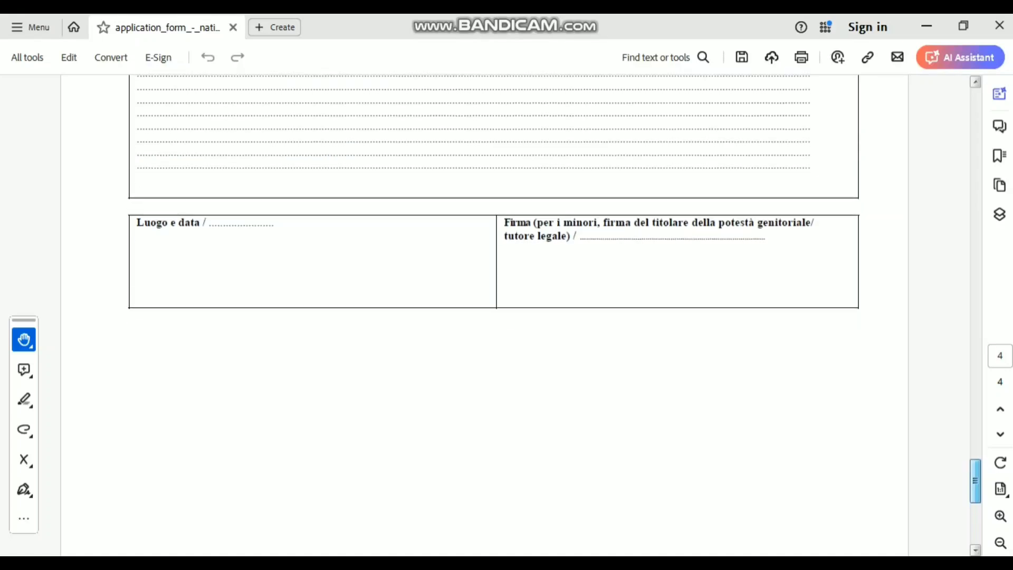
left_click_drag(975, 473, 975, 110)
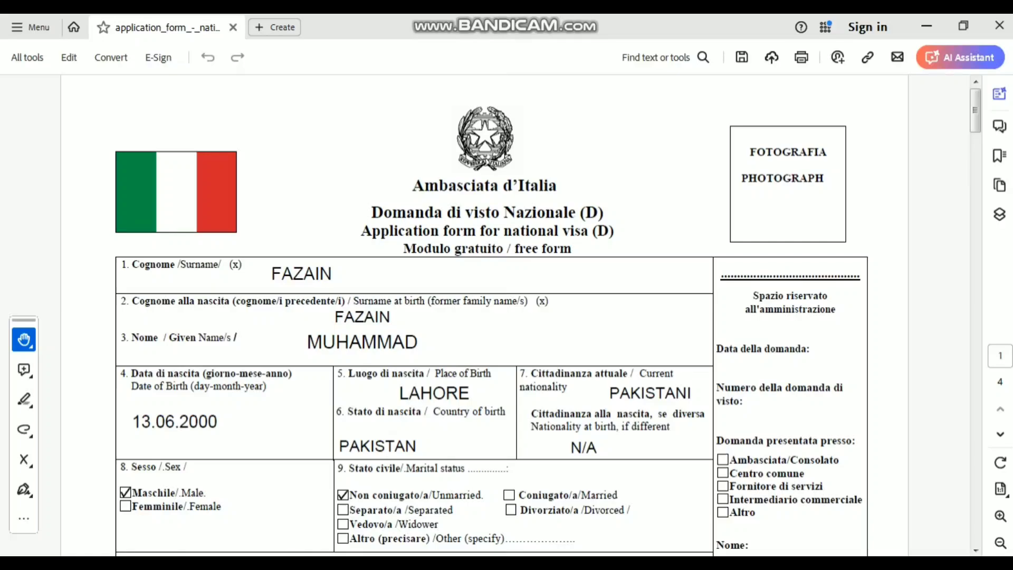
left_click(1000, 543)
left_click(1000, 542)
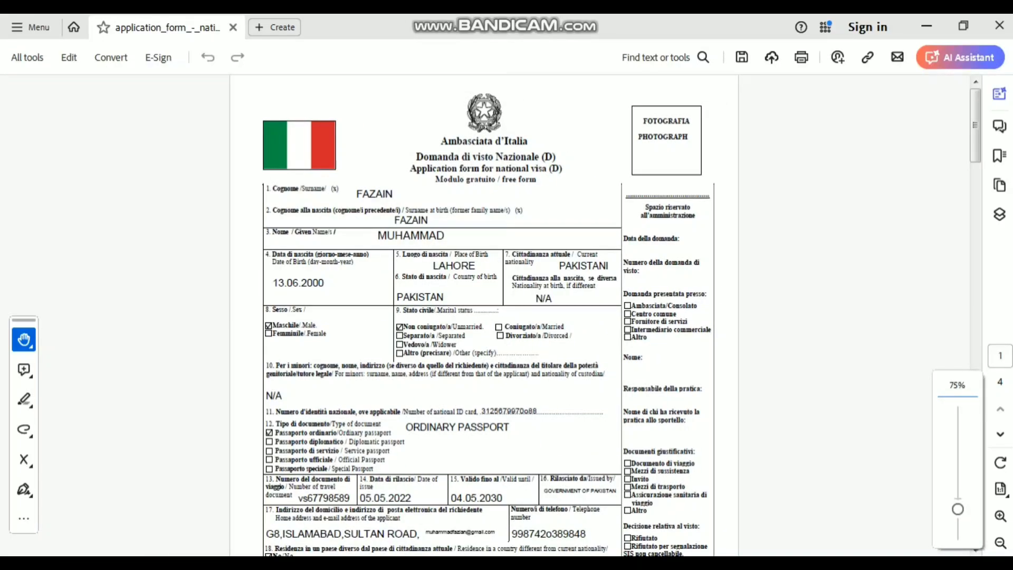